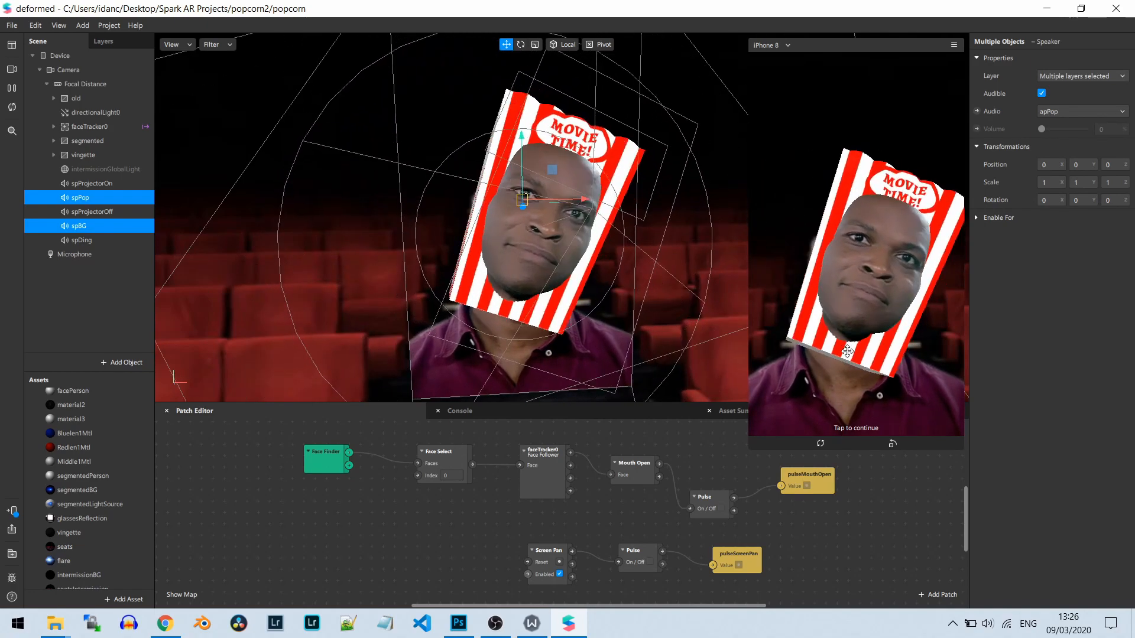
Enlarge the iPhone 8 simulator preview and simulate a tap on it to continue past the start screen.
click(953, 45)
click(1005, 68)
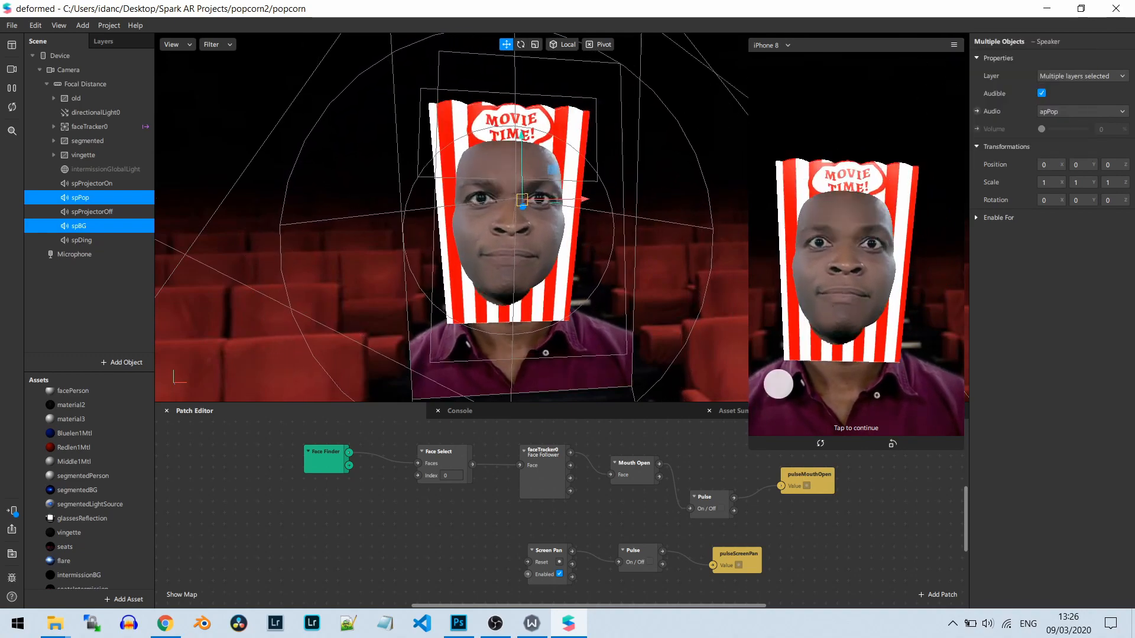
drag(758, 449, 725, 537)
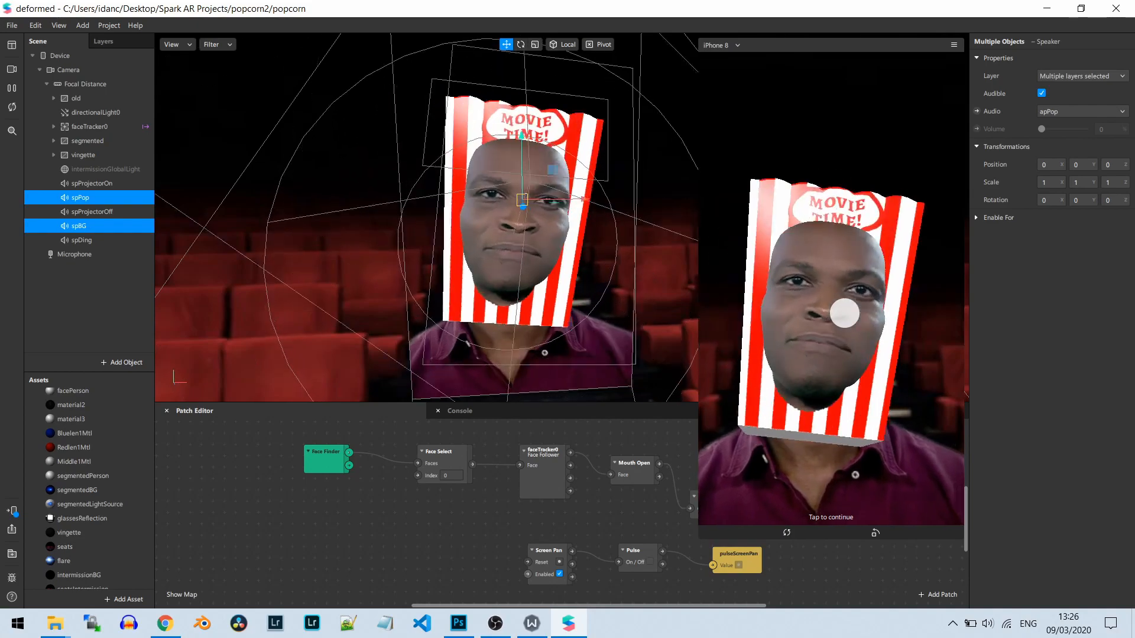
click(844, 313)
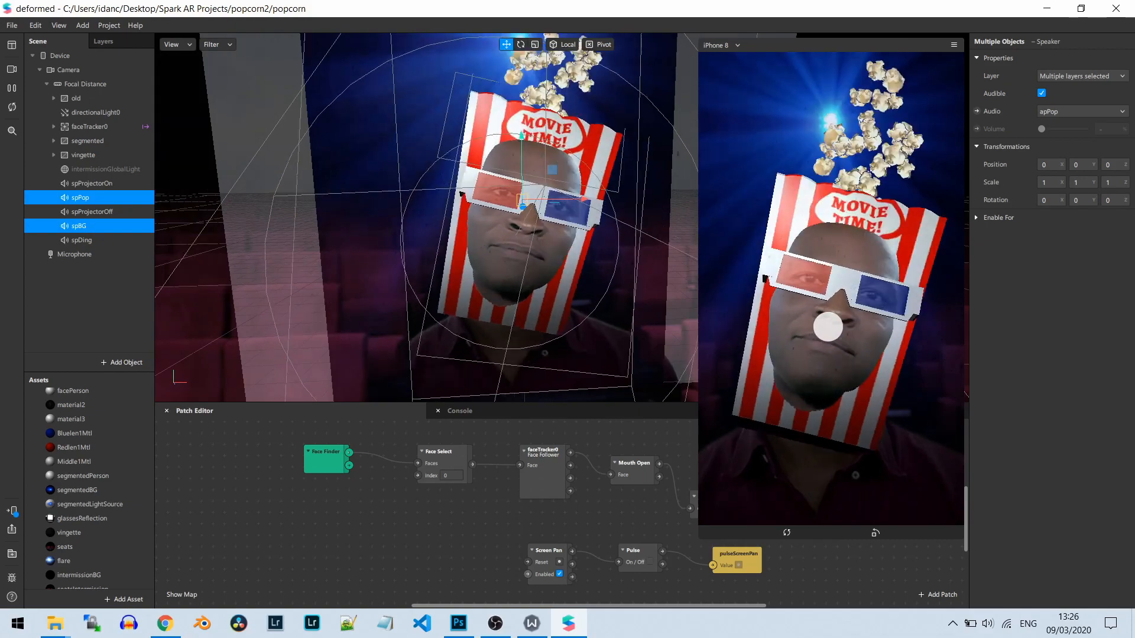
Play and pause the preview video repeatedly to examine how the popcorn, glasses and bucket react to mouth and head movements.
click(11, 89)
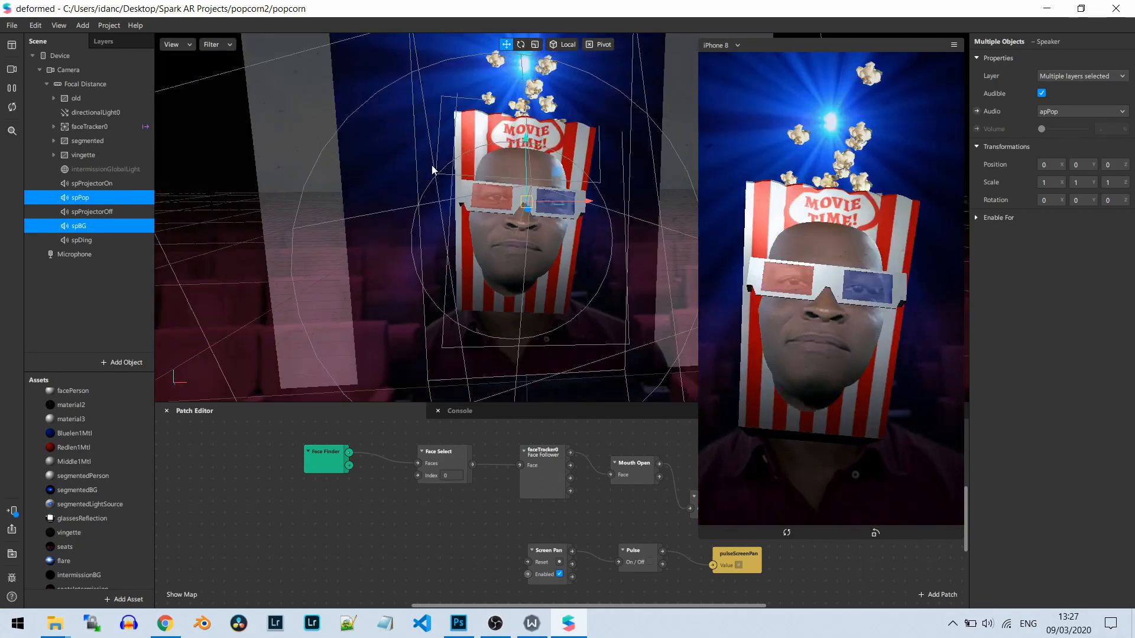
click(12, 88)
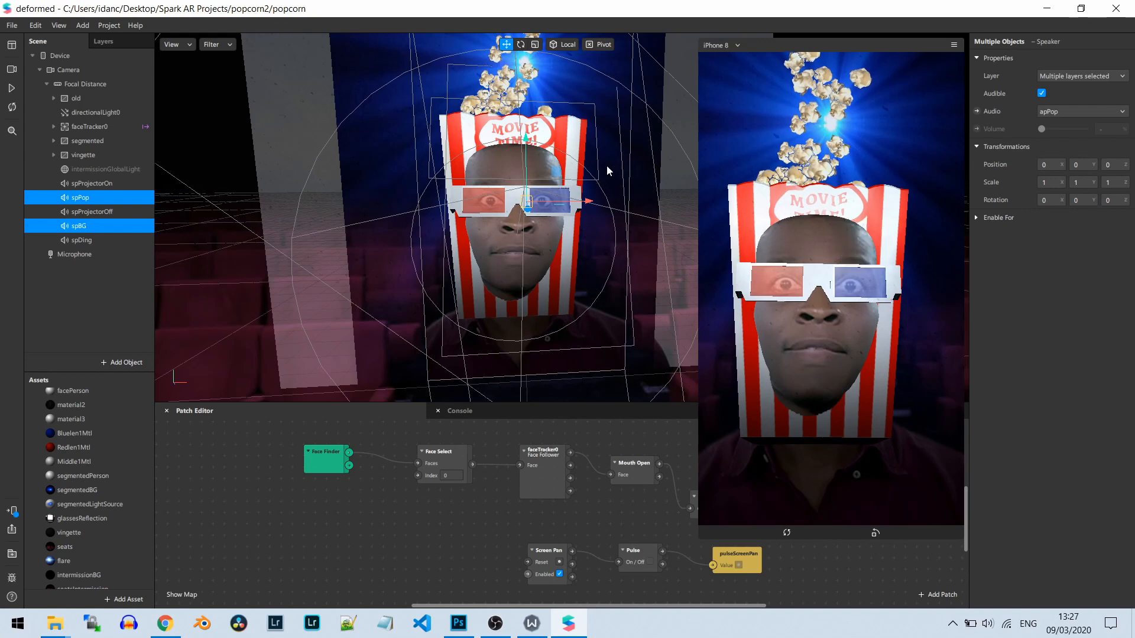
scroll(607, 165, up, 4)
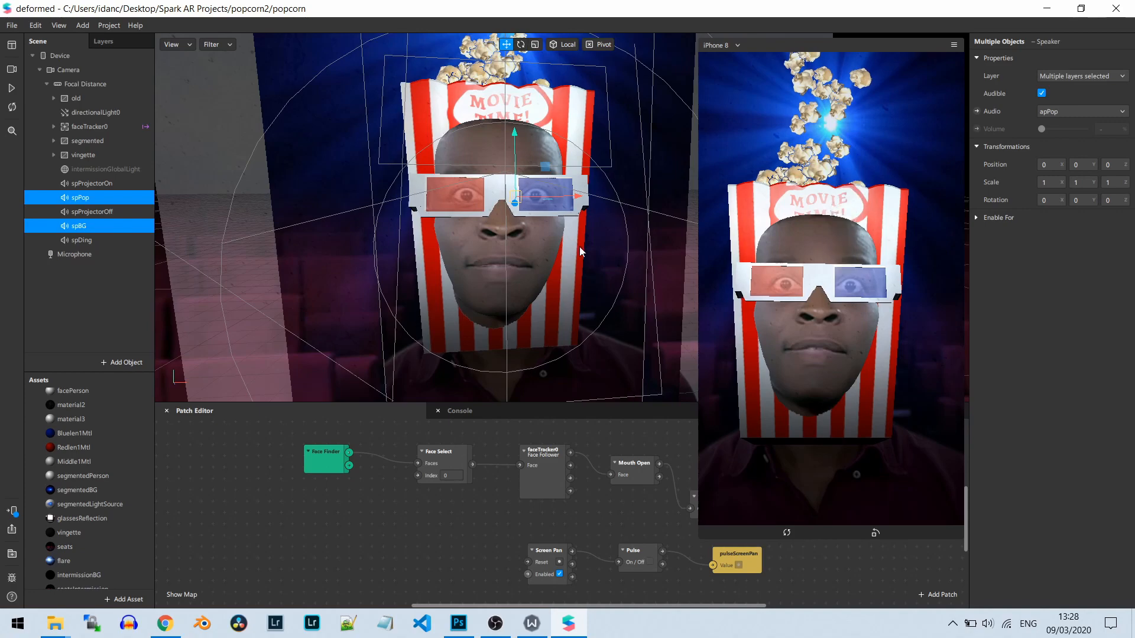
scroll(550, 190, up, 5)
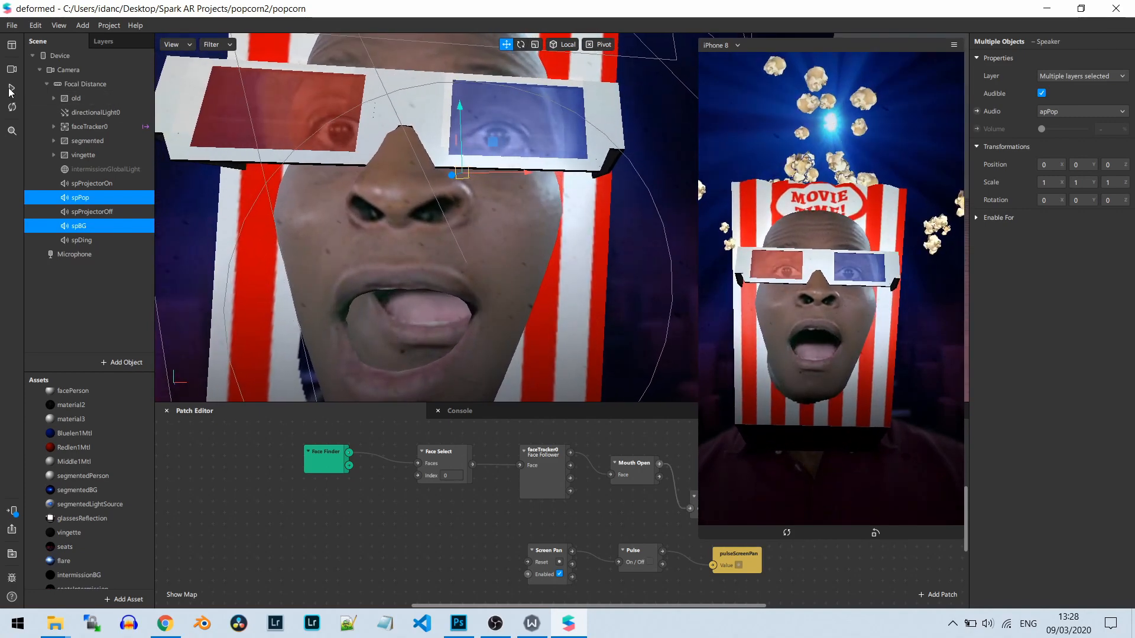
click(11, 90)
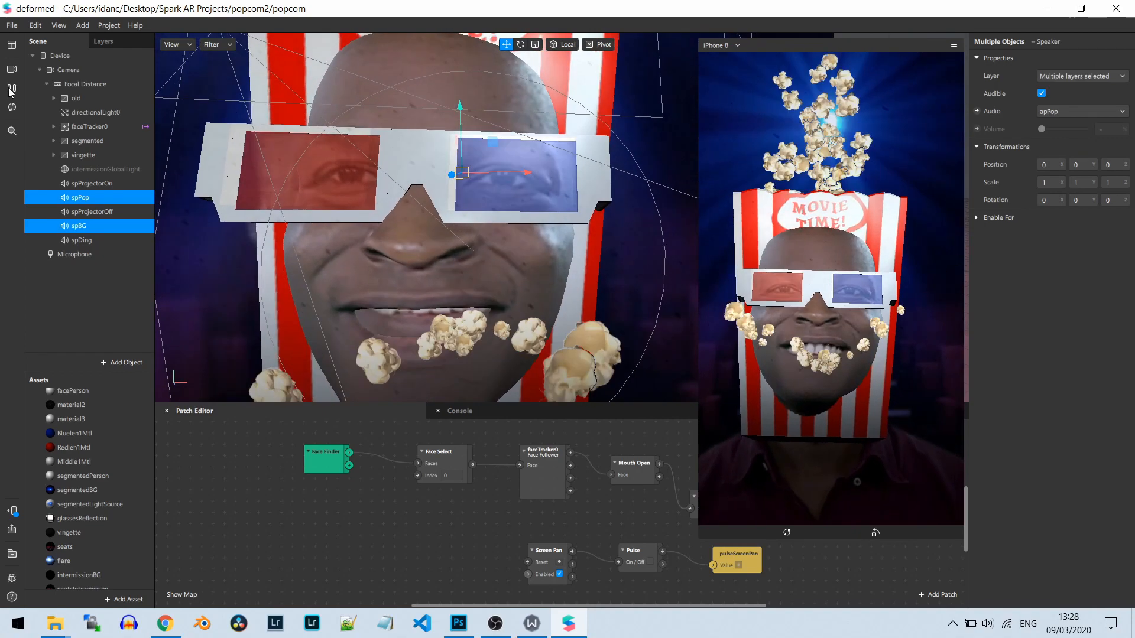
click(10, 90)
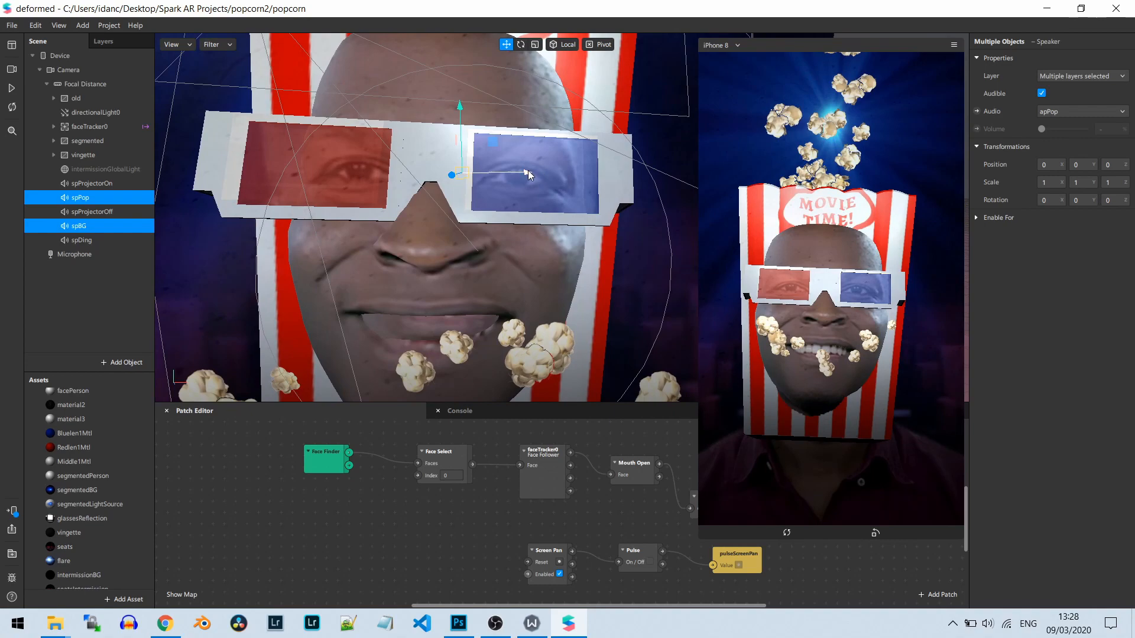
click(11, 90)
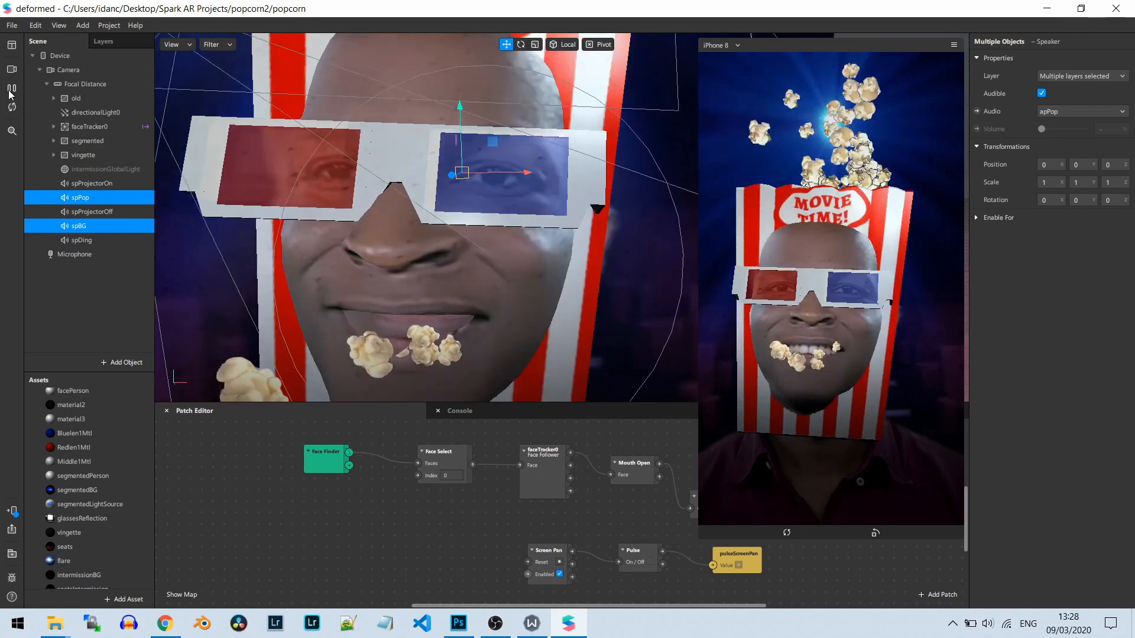
click(10, 91)
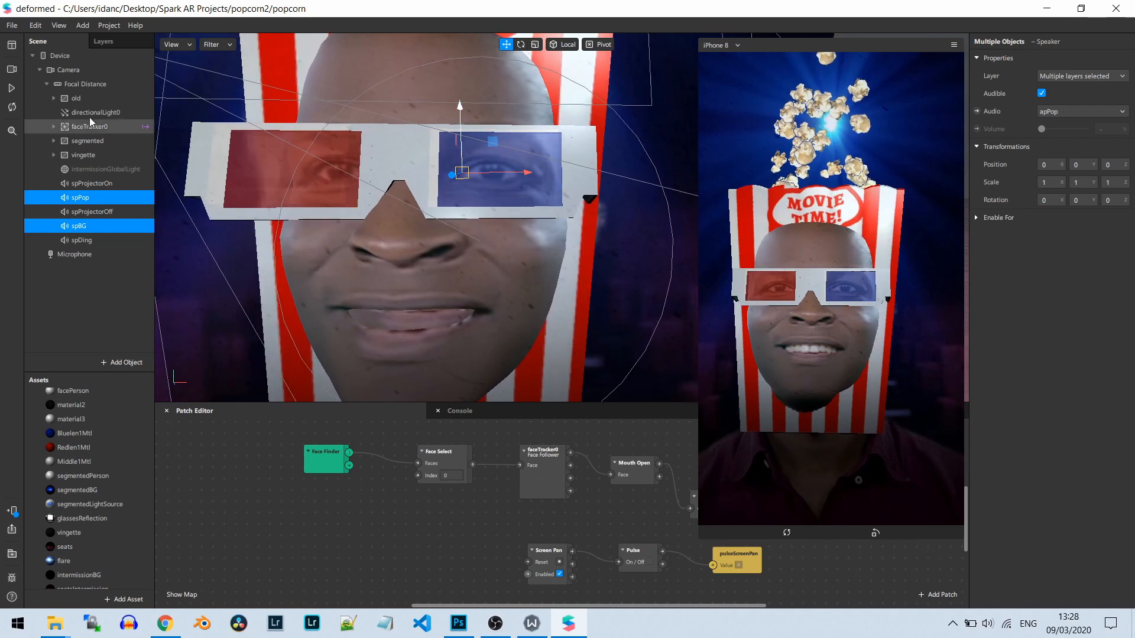
click(11, 88)
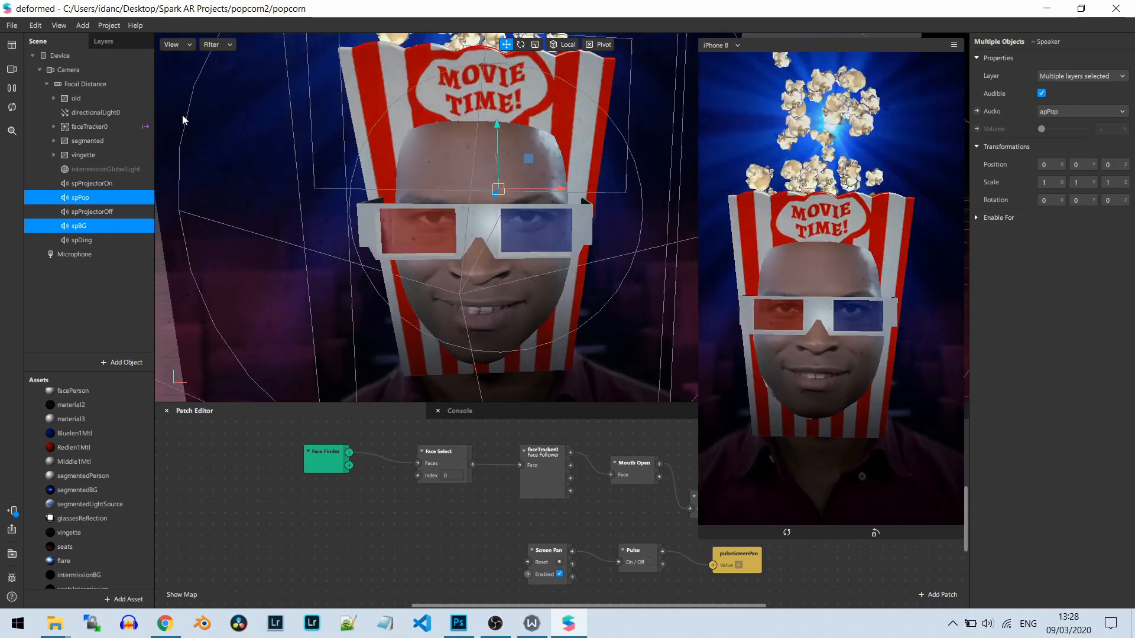
click(11, 89)
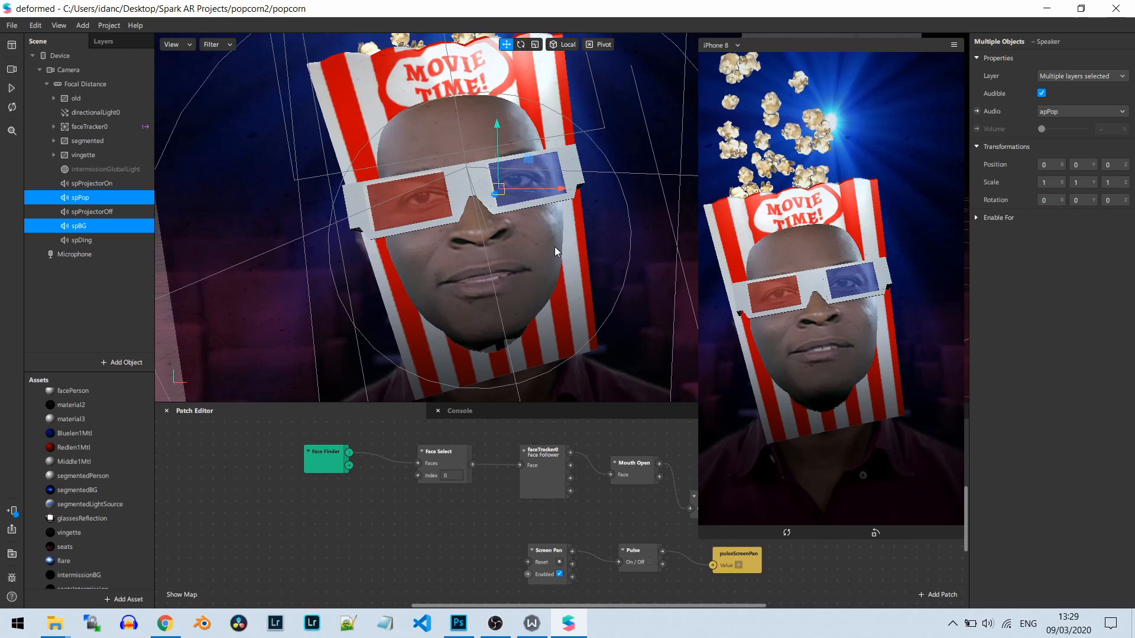
Enlarge the 3D viewport and examine the paused popcorn bucket, face cutout and 3D glasses from several angles and distances.
scroll(554, 247, up, 1)
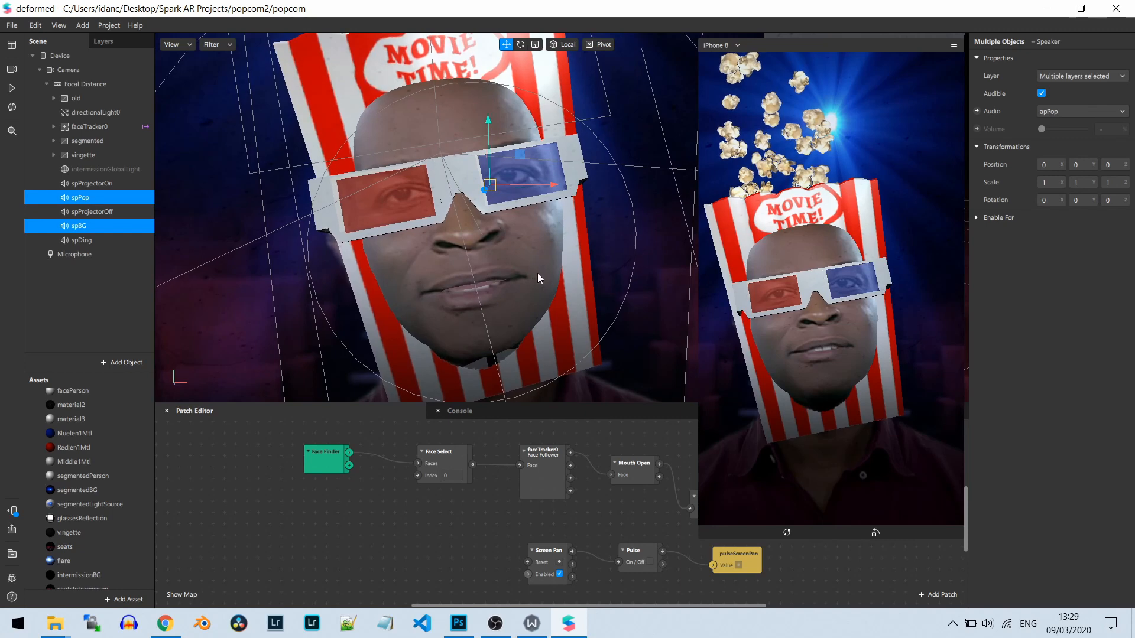
scroll(525, 254, down, 2)
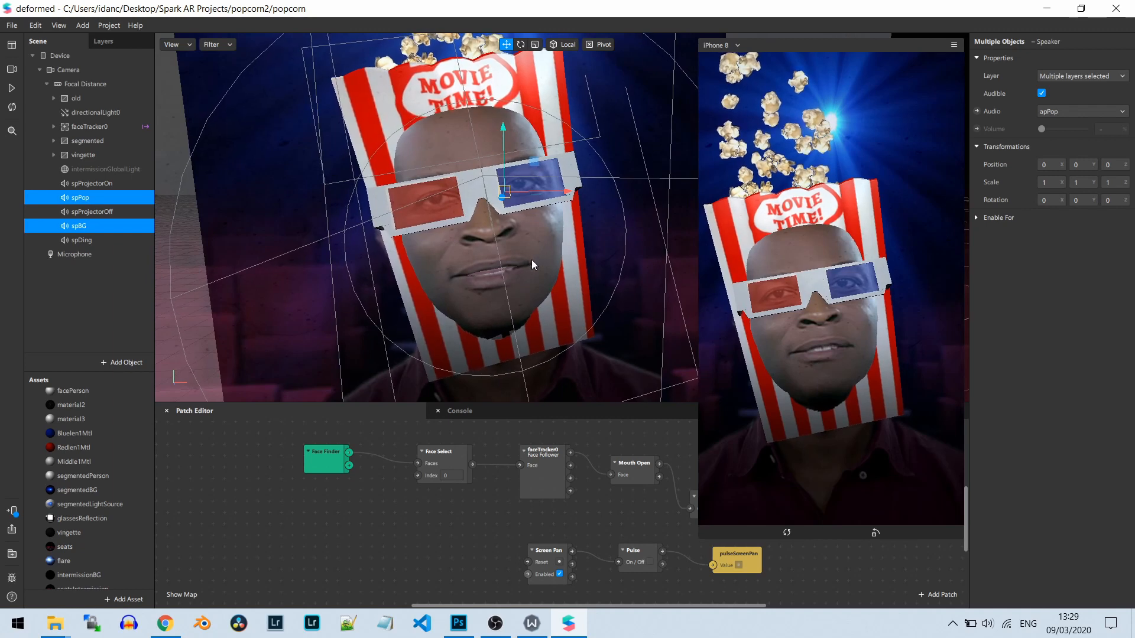
scroll(574, 252, down, 1)
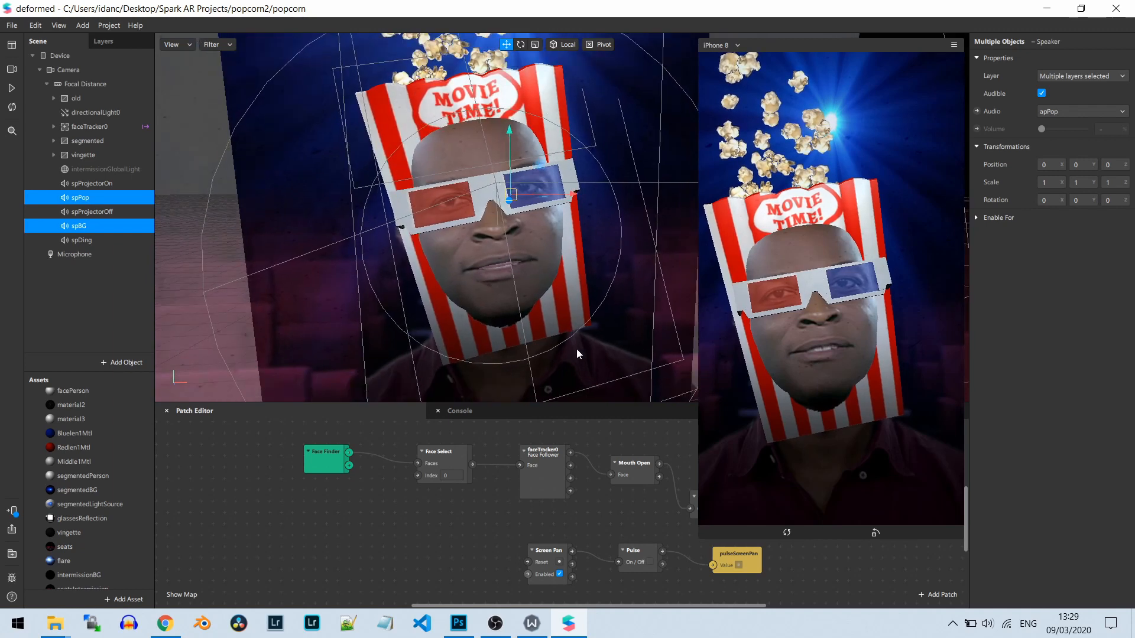
drag(563, 405, 566, 448)
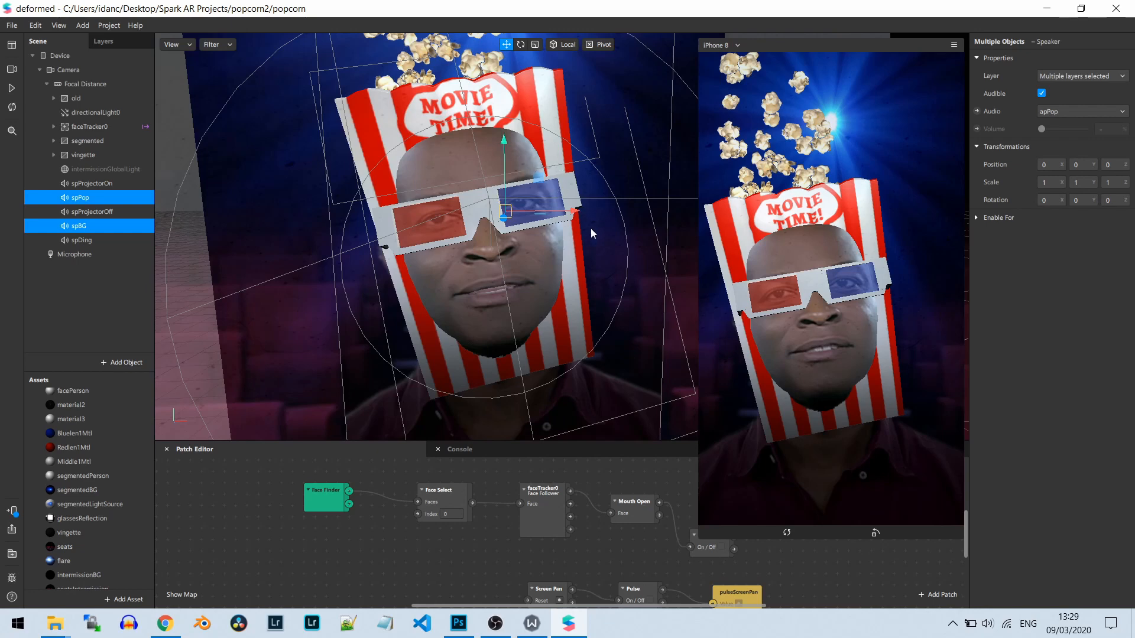
drag(588, 286, 521, 298)
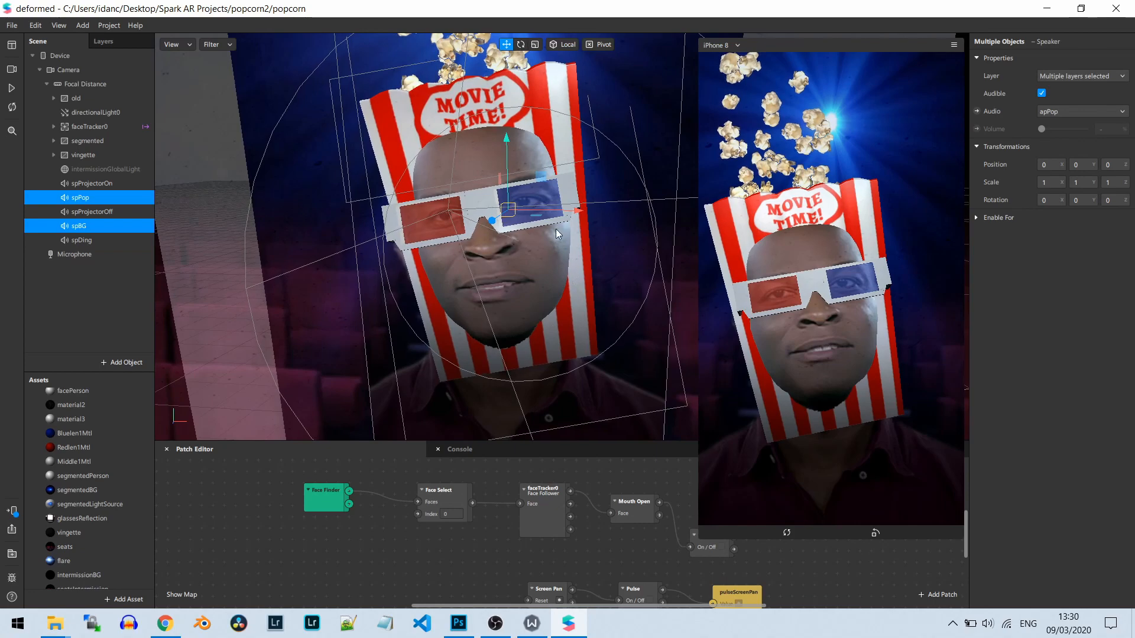
middle_drag(543, 160, 591, 191)
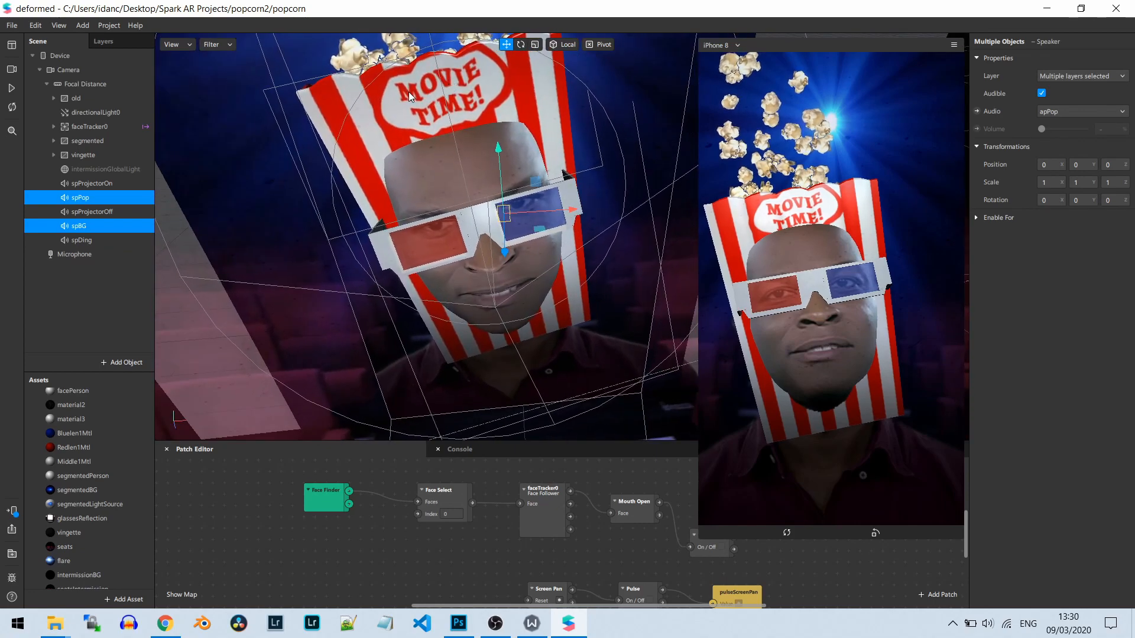
middle_drag(385, 113, 526, 171)
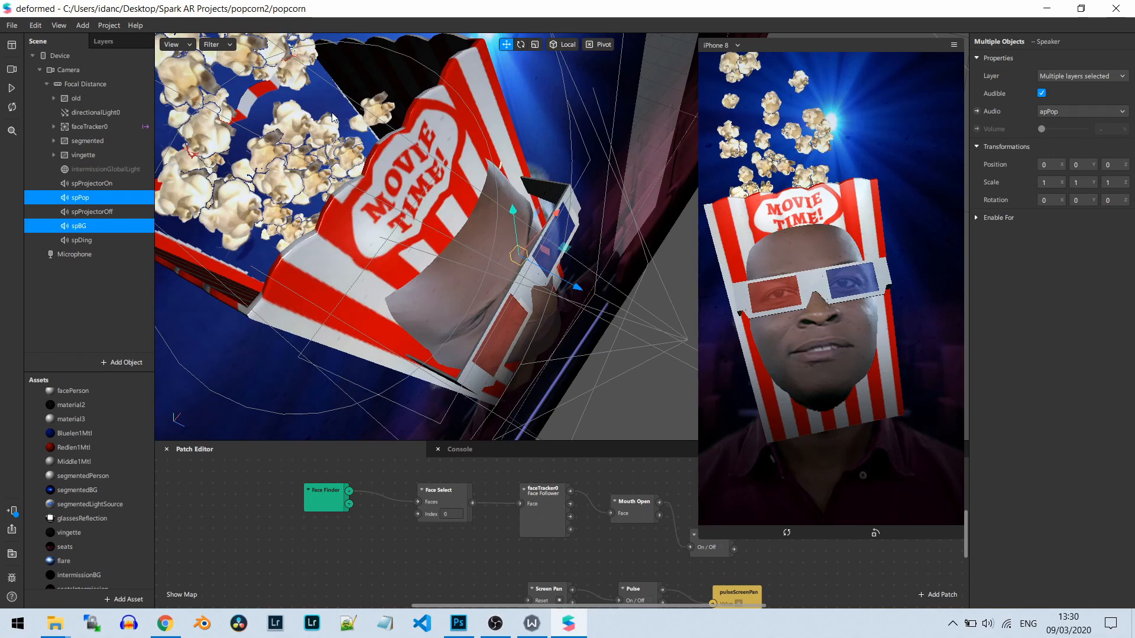
middle_drag(431, 188, 406, 206)
middle_drag(561, 264, 541, 237)
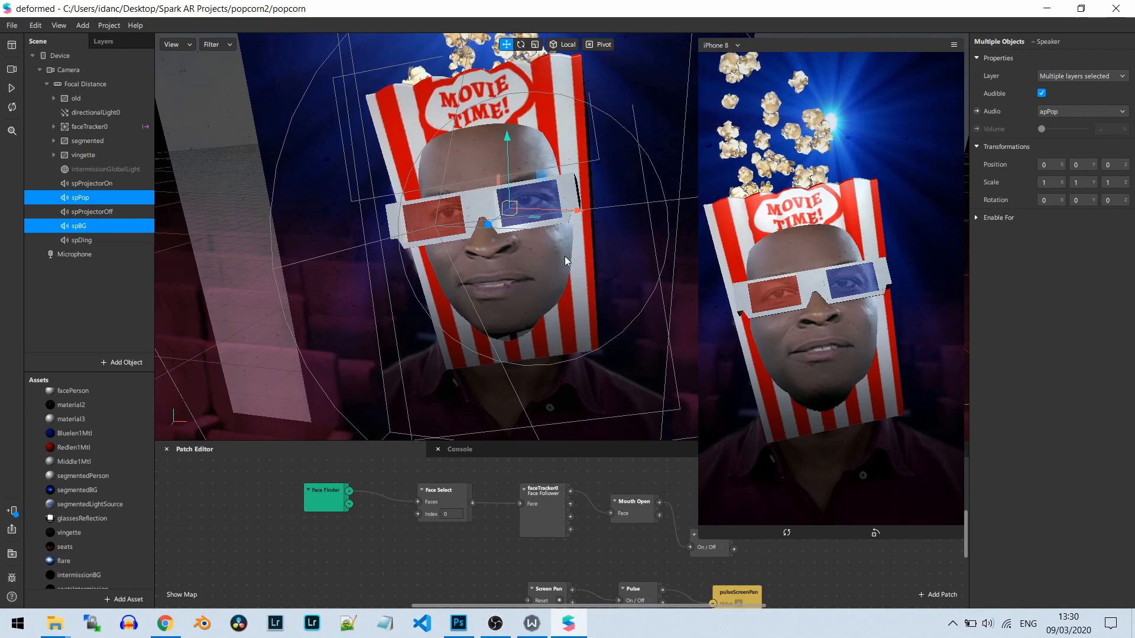
scroll(565, 257, down, 3)
scroll(563, 257, up, 3)
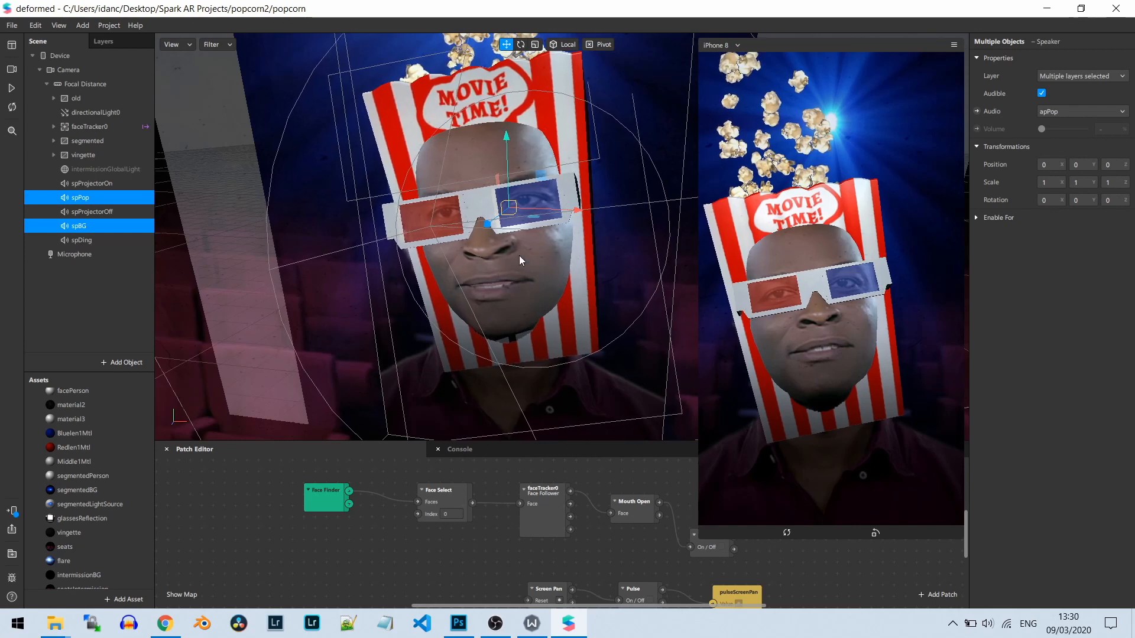
scroll(523, 256, up, 3)
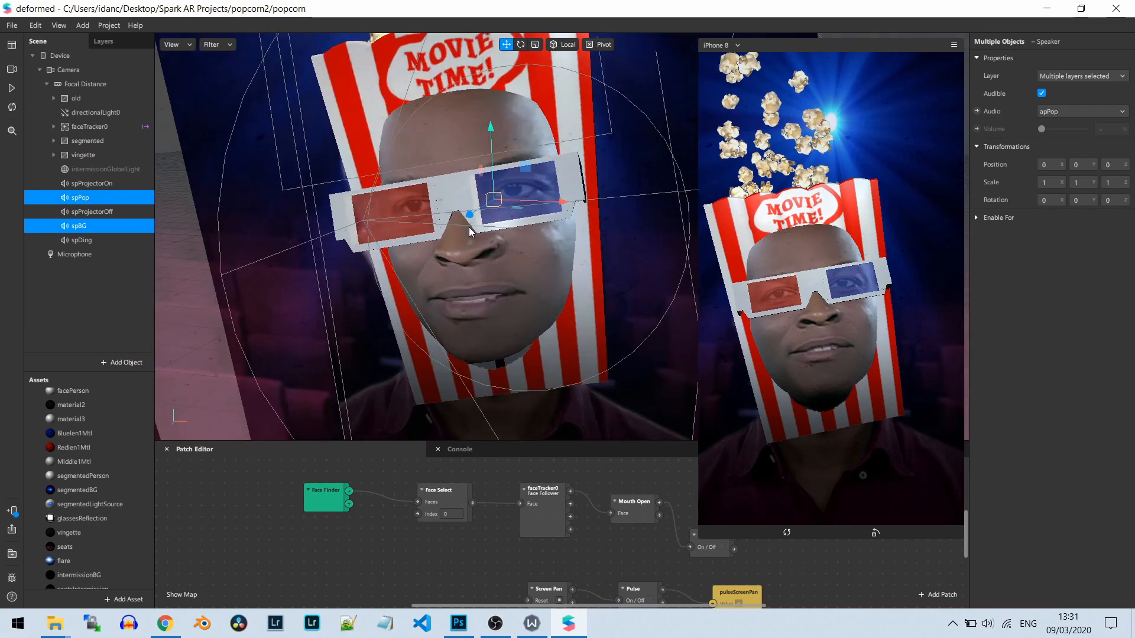
Resume the preview video, pause it at other head poses, and inspect the glasses and bucket lighting on the face.
click(10, 89)
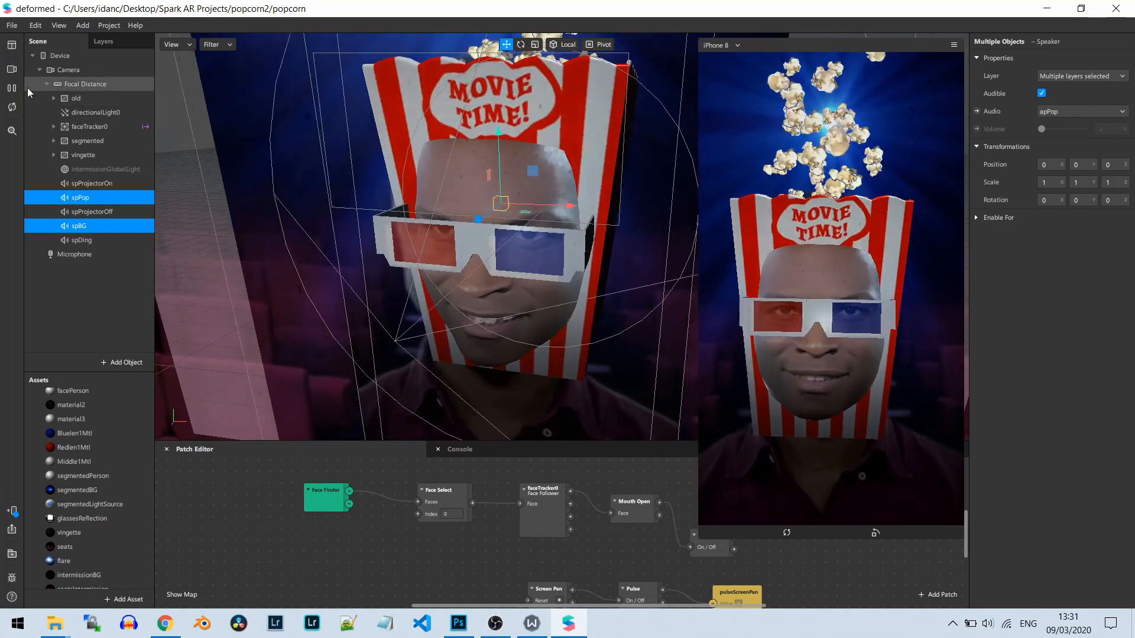
click(9, 89)
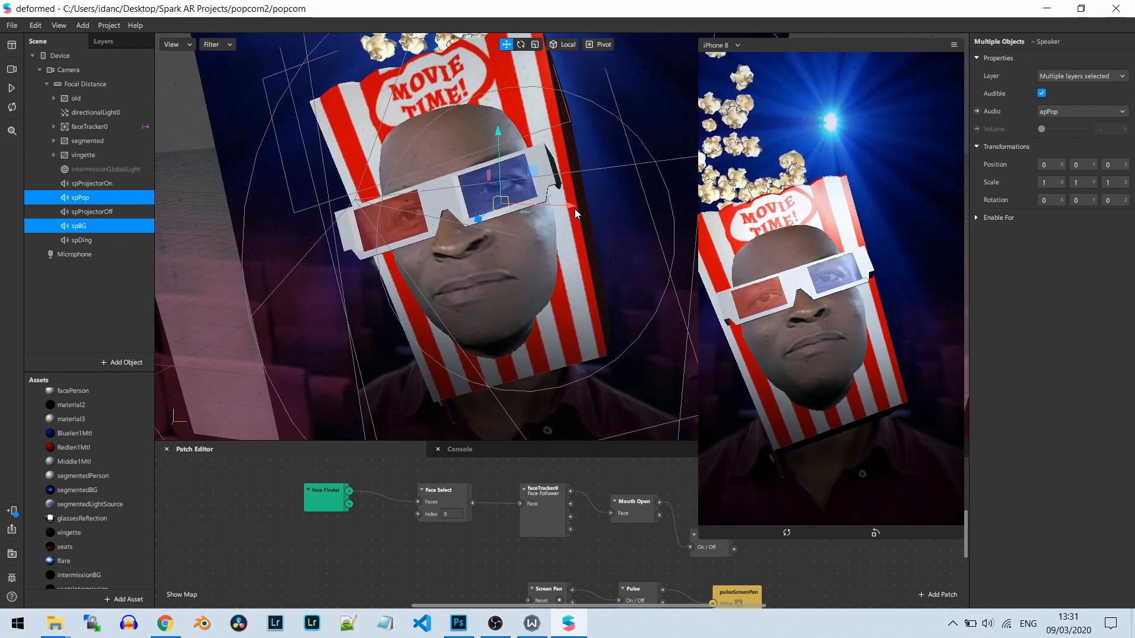
click(11, 88)
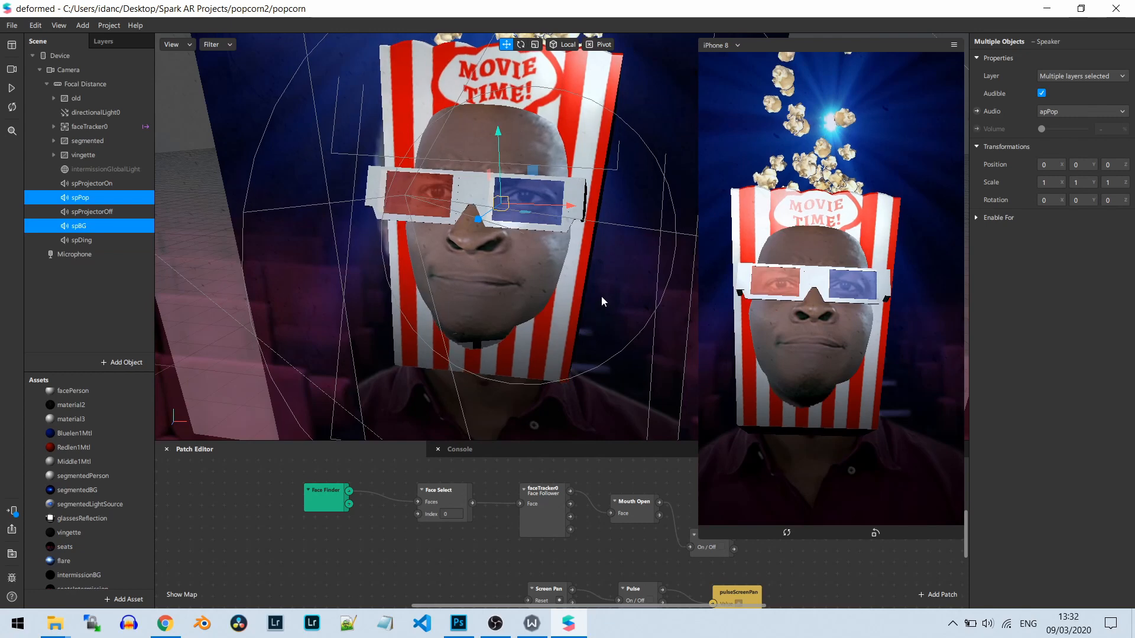
drag(601, 296, 638, 288)
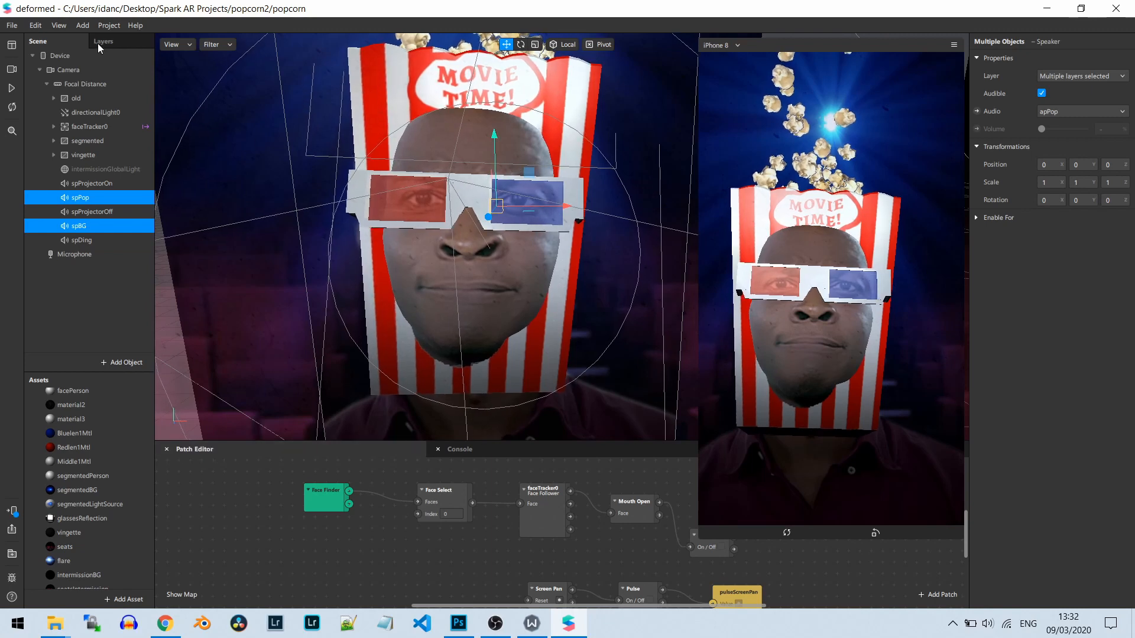
Show the Asset Summary and shrink the simulator preview so that all the size columns are uncovered.
click(62, 27)
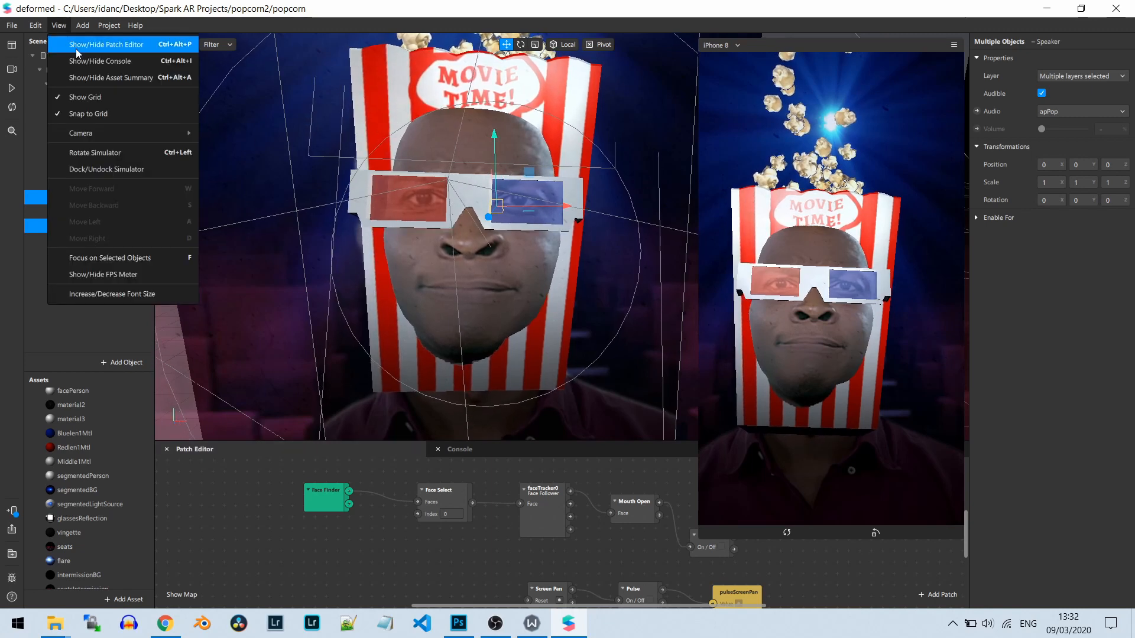
click(89, 77)
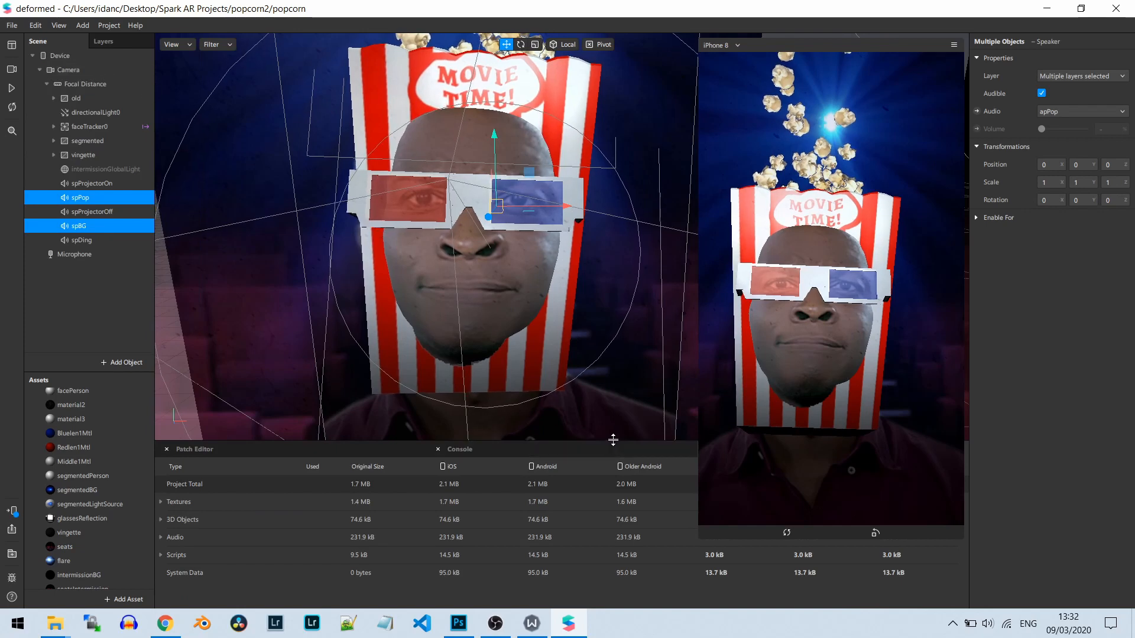
drag(611, 441, 599, 375)
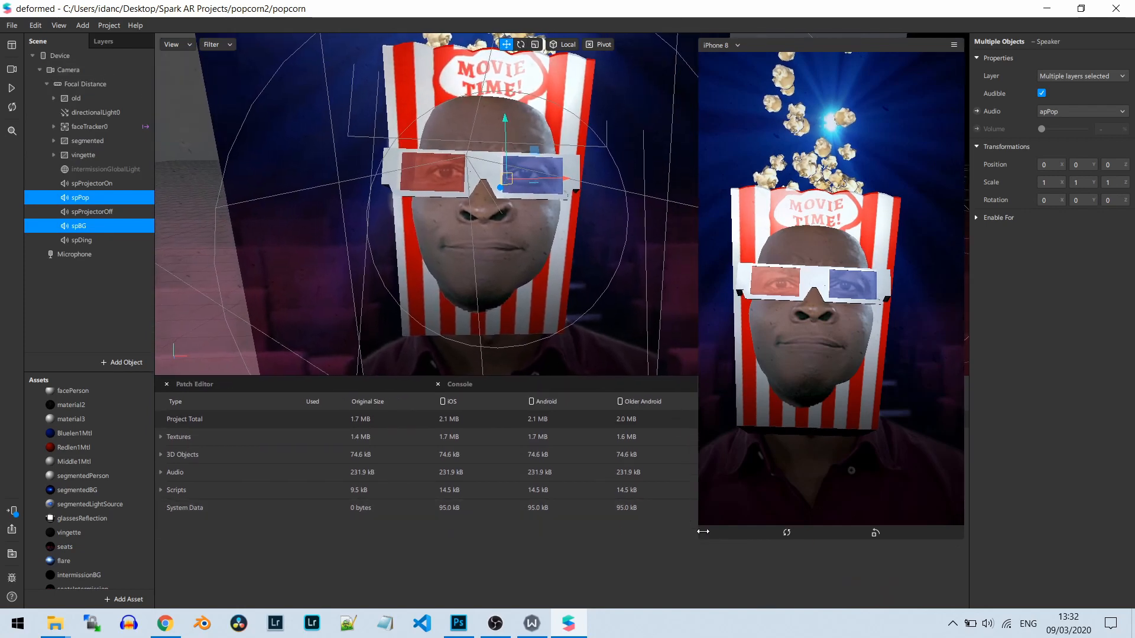
drag(700, 532, 796, 275)
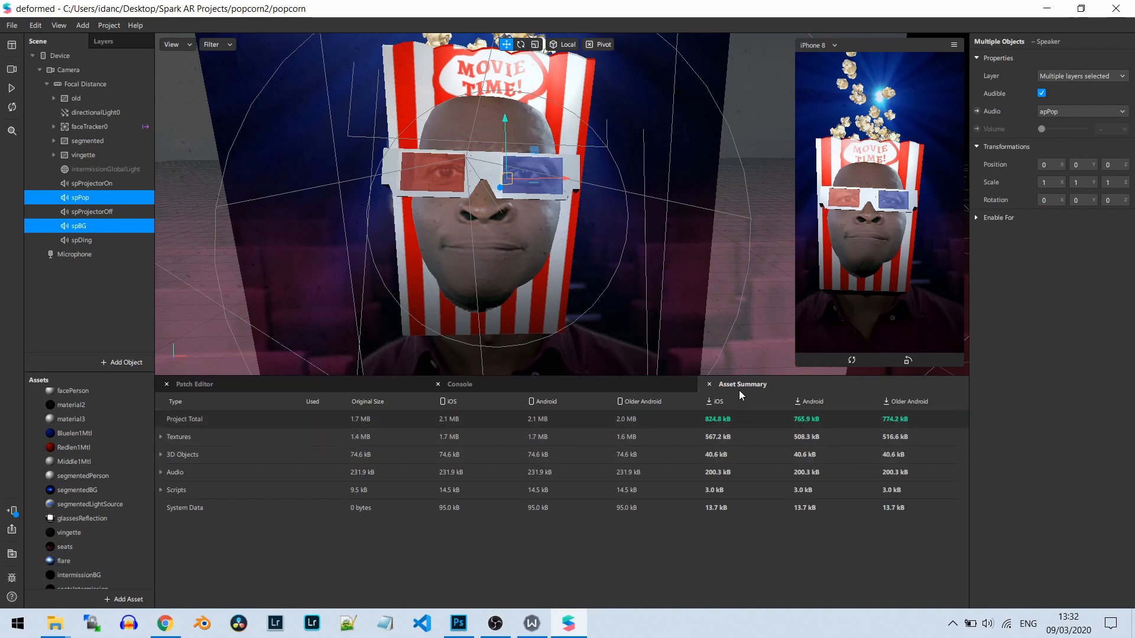
drag(736, 381, 733, 466)
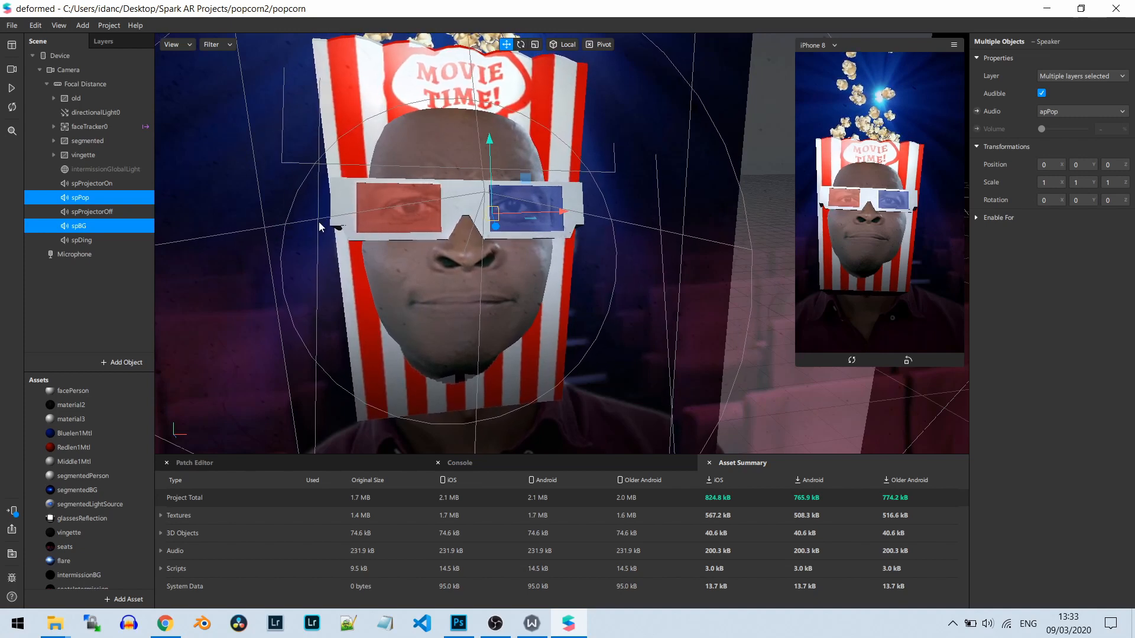
Display the properties of the intermissionBG material from the project assets.
scroll(94, 491, down, 1)
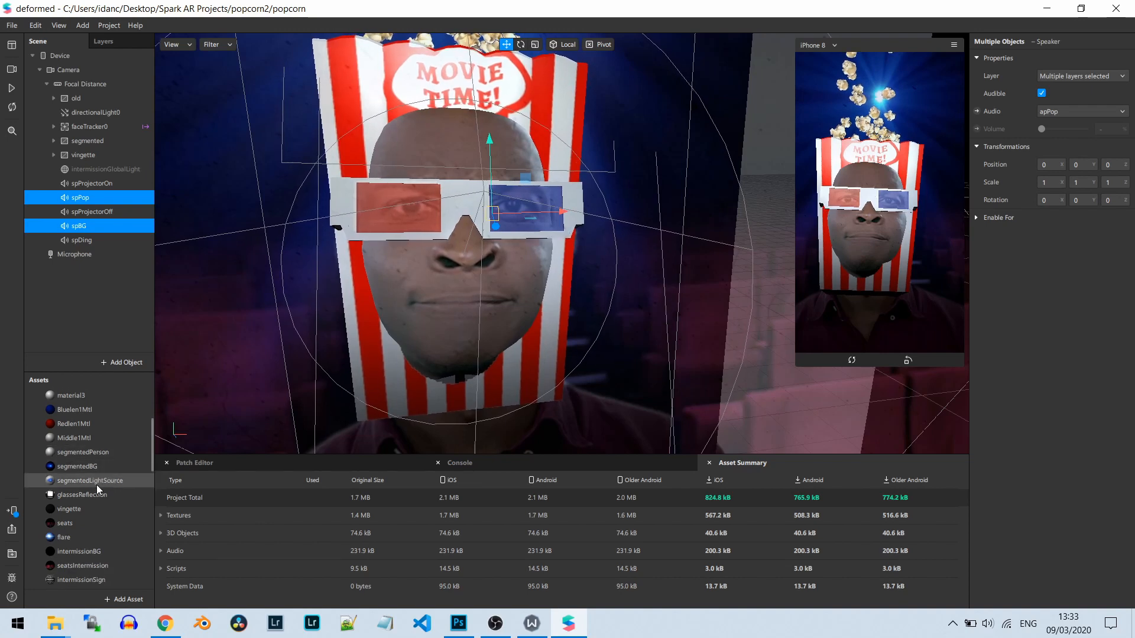
scroll(97, 484, down, 2)
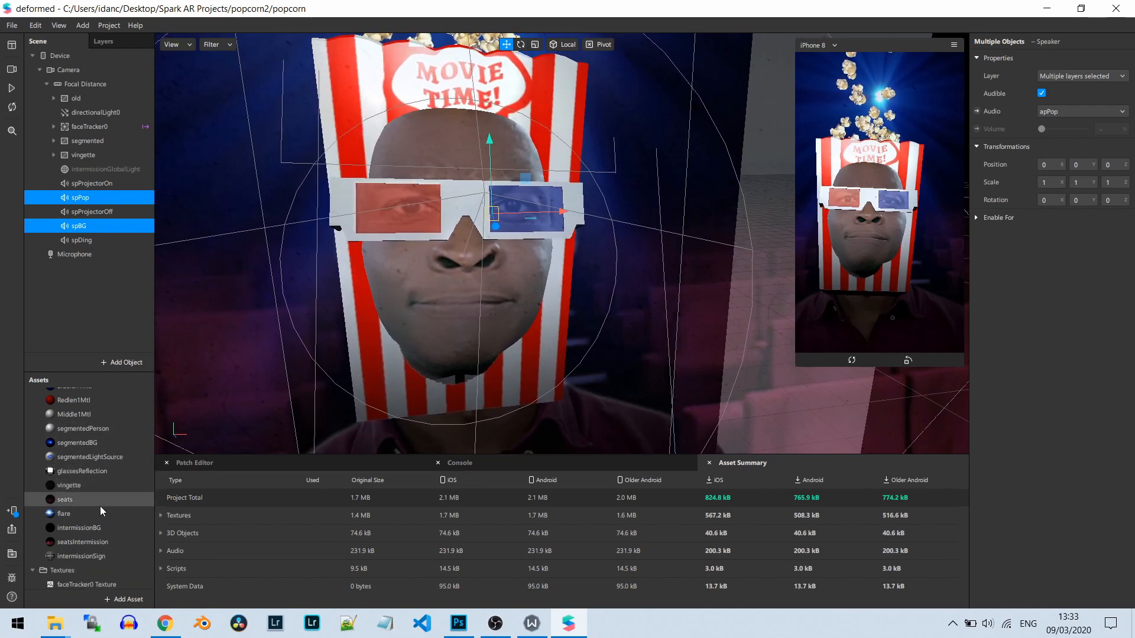
scroll(100, 509, up, 1)
click(91, 539)
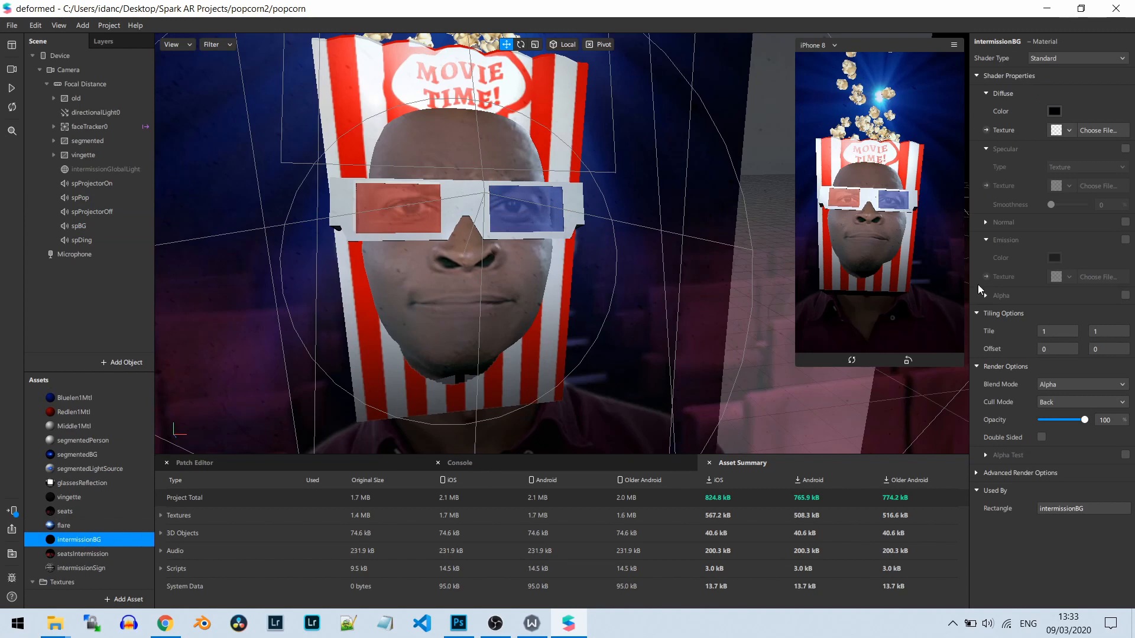
Display the properties of the intermission_optimized texture from the project's texture assets.
scroll(91, 488, up, 7)
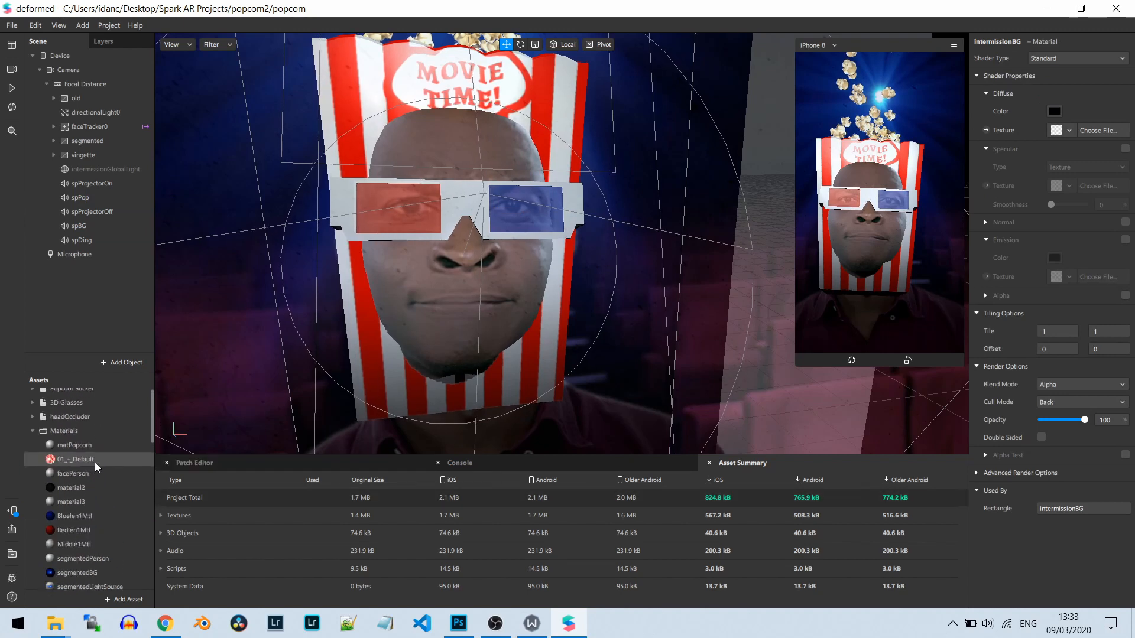
scroll(98, 464, down, 8)
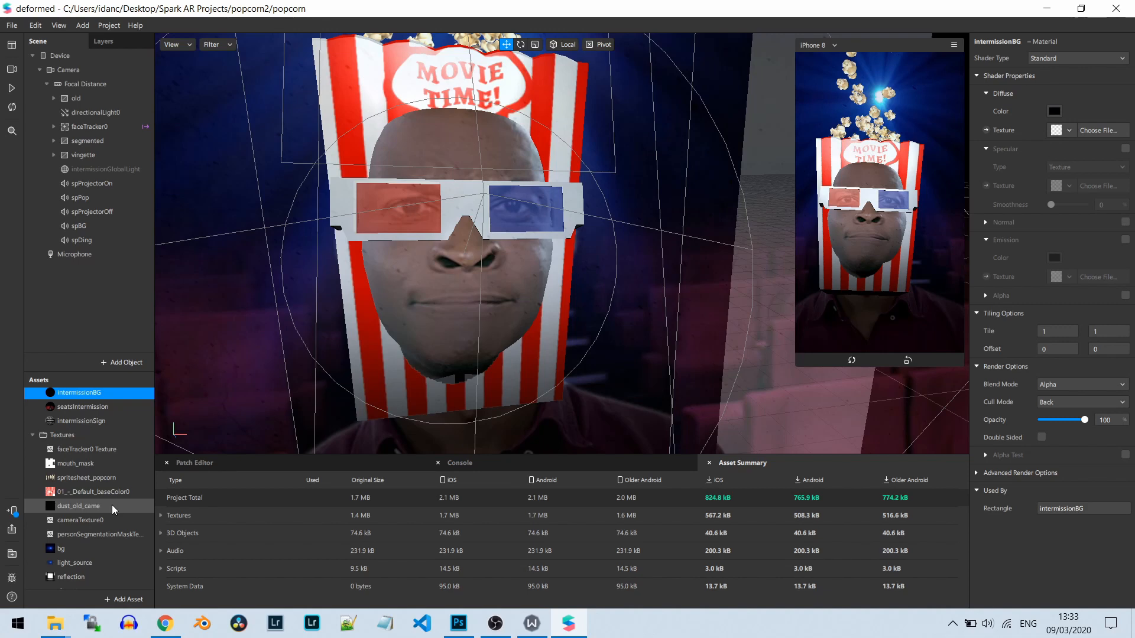
scroll(113, 541, down, 2)
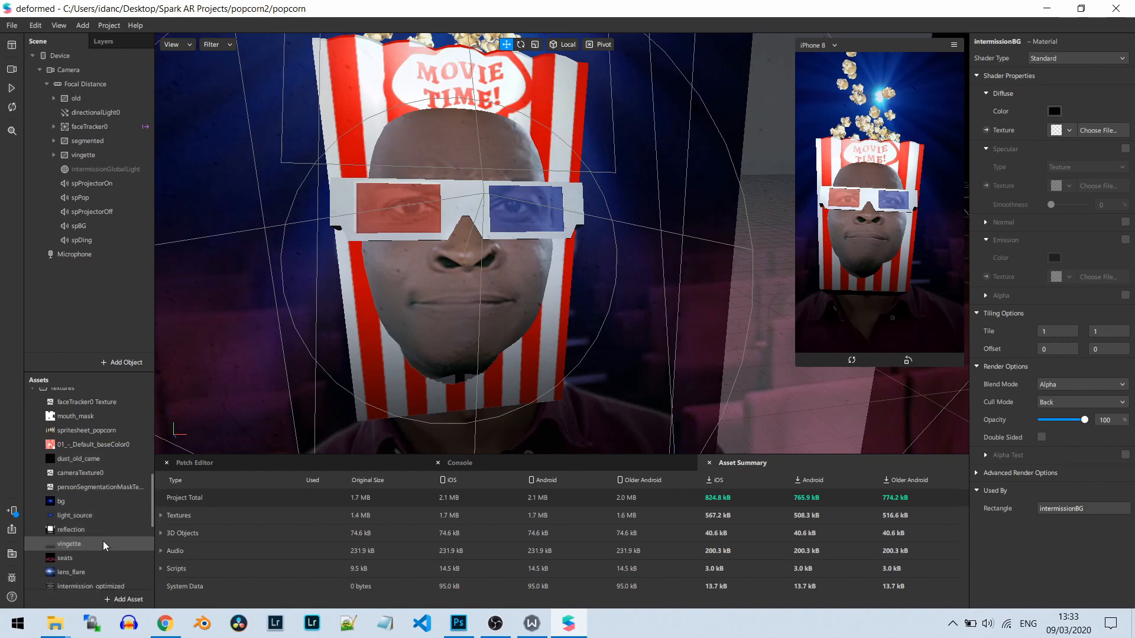
scroll(101, 540, down, 2)
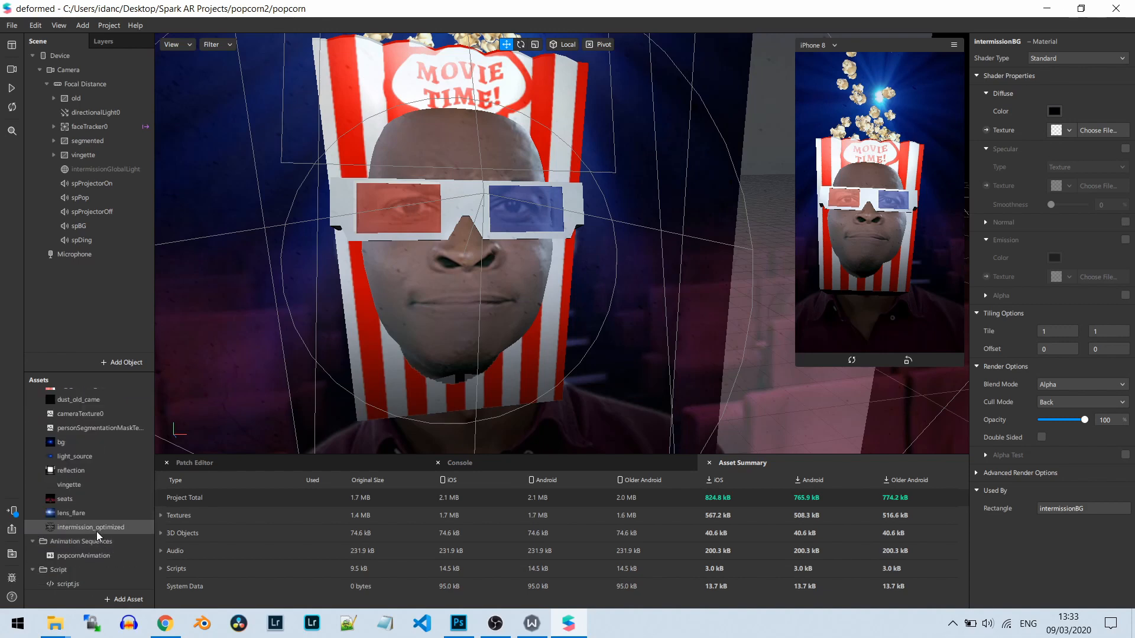
click(97, 527)
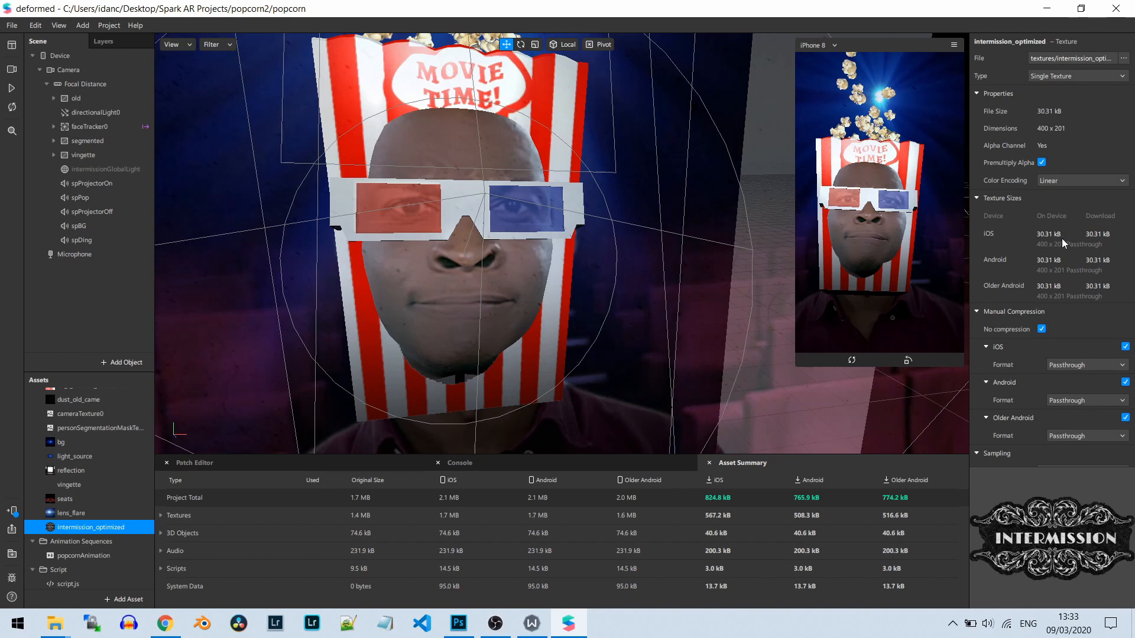
Switch No compression off and back on for the intermission_optimized texture to compare sizes, and temporarily widen its image preview.
click(1042, 330)
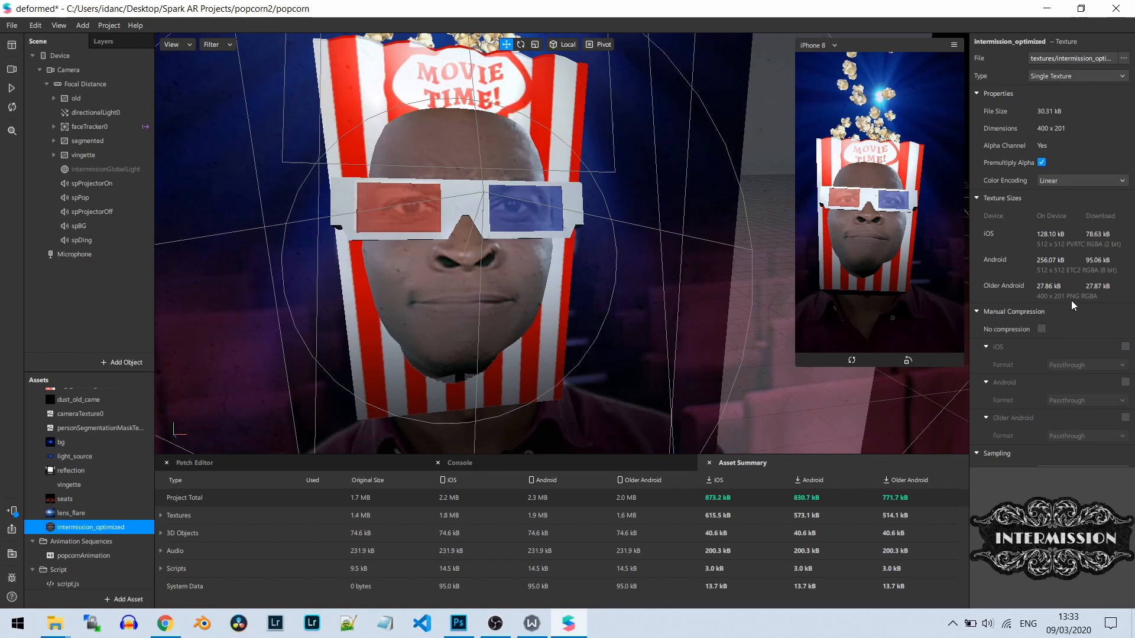
click(1042, 330)
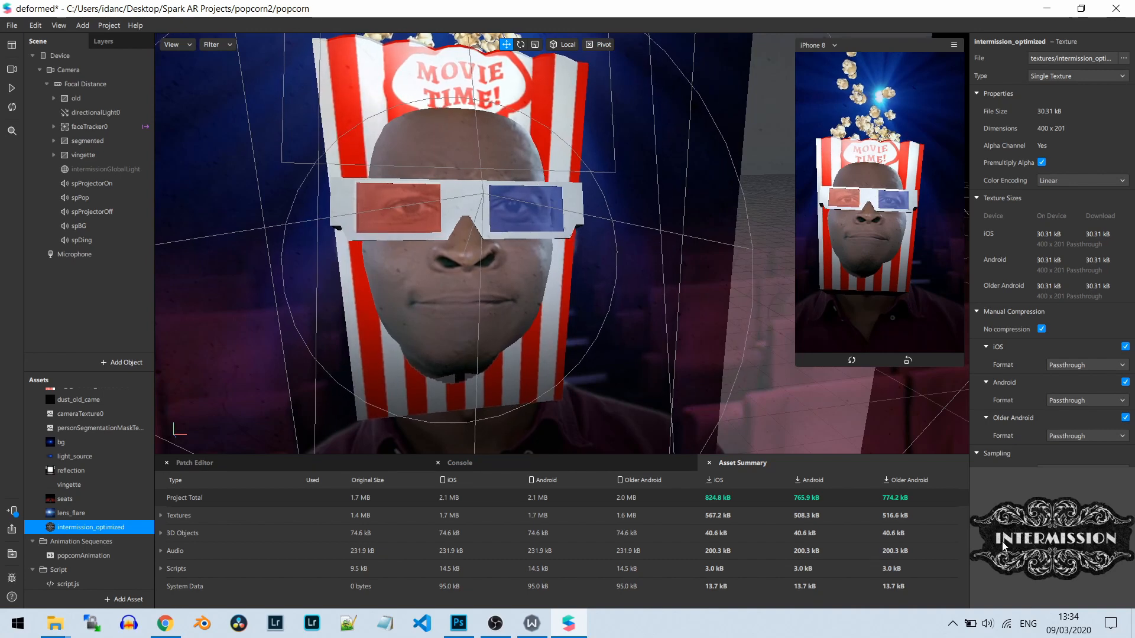
drag(970, 526, 915, 540)
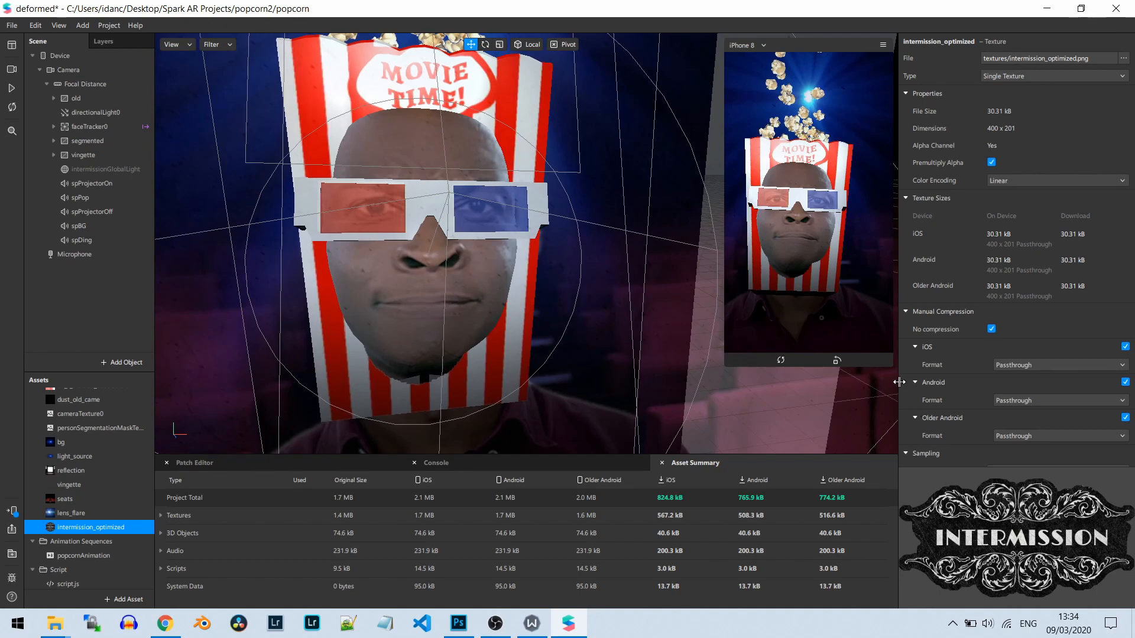
drag(896, 381, 958, 384)
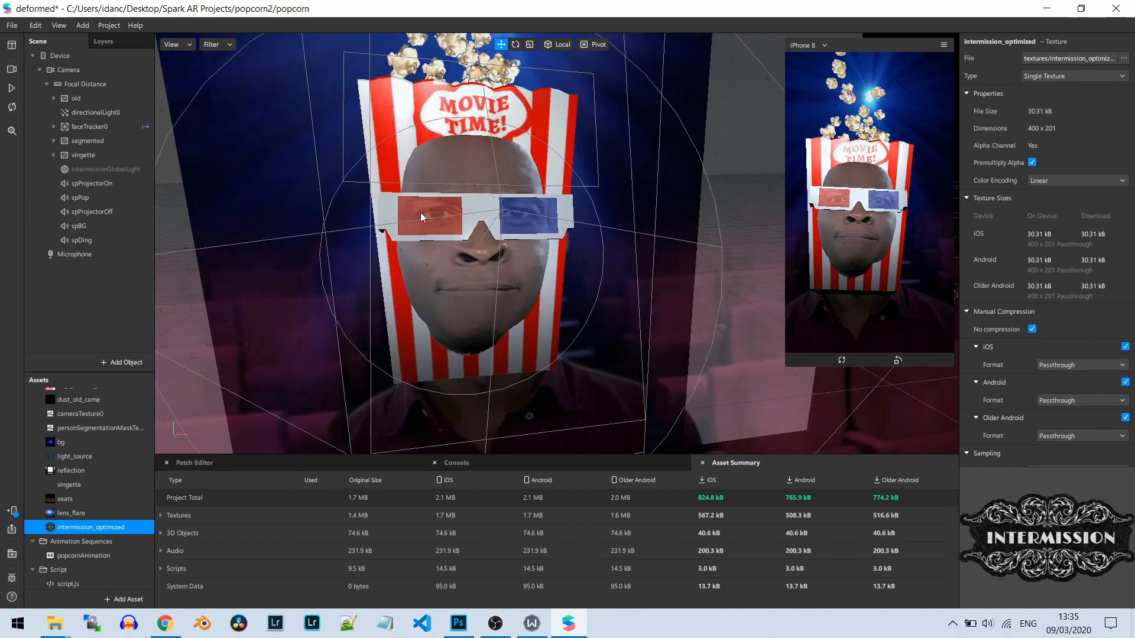
Play the preview video to a turned-head pose, enlarge the simulator preview, and inspect the side of the popcorn bucket in the 3D scene.
click(12, 88)
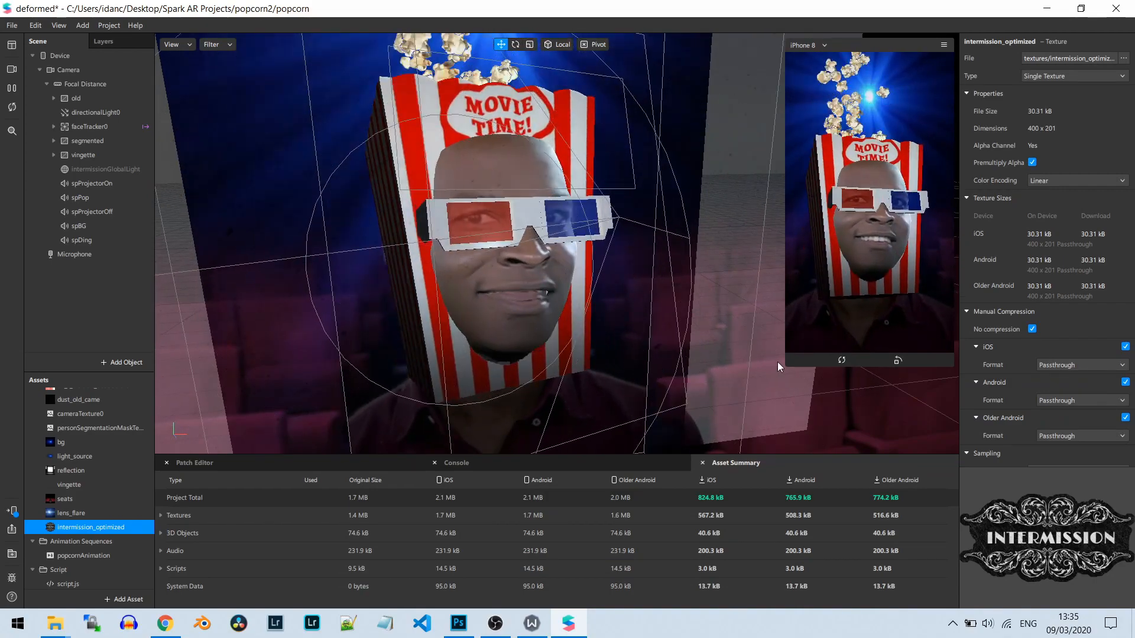
drag(783, 365, 736, 448)
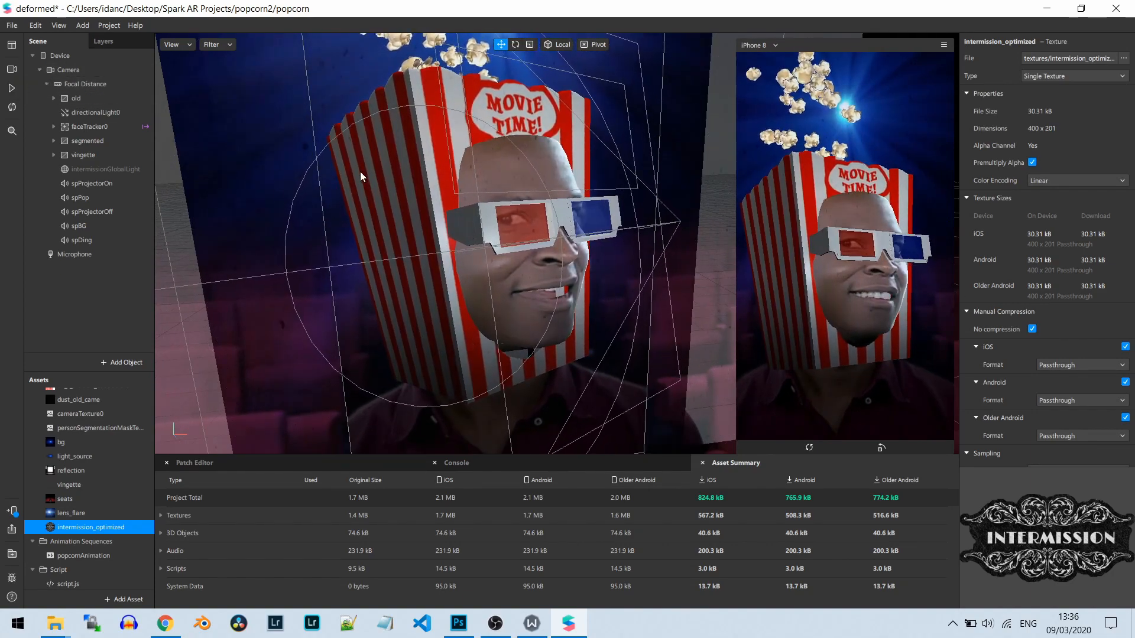
scroll(345, 184, down, 1)
scroll(345, 185, up, 1)
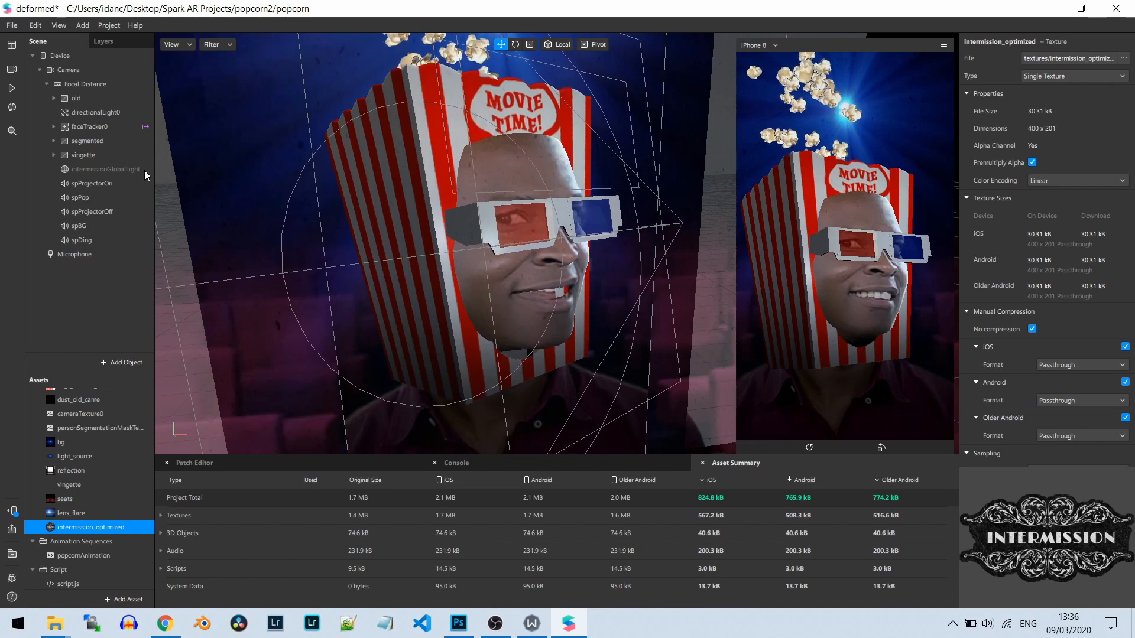
scroll(404, 166, down, 2)
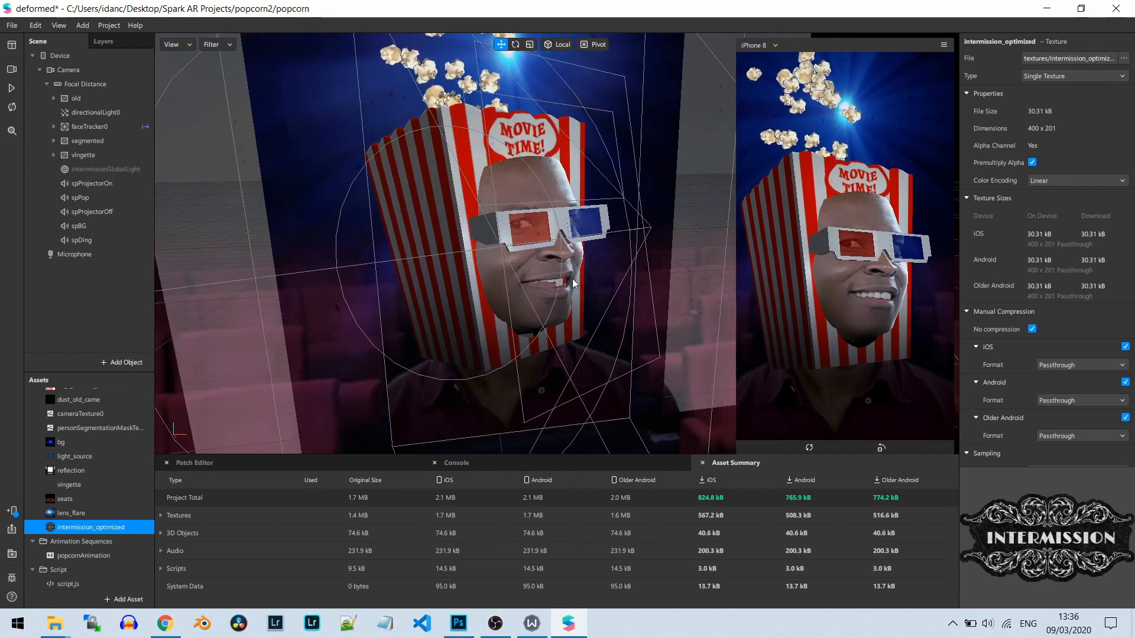
middle_drag(566, 274, 539, 278)
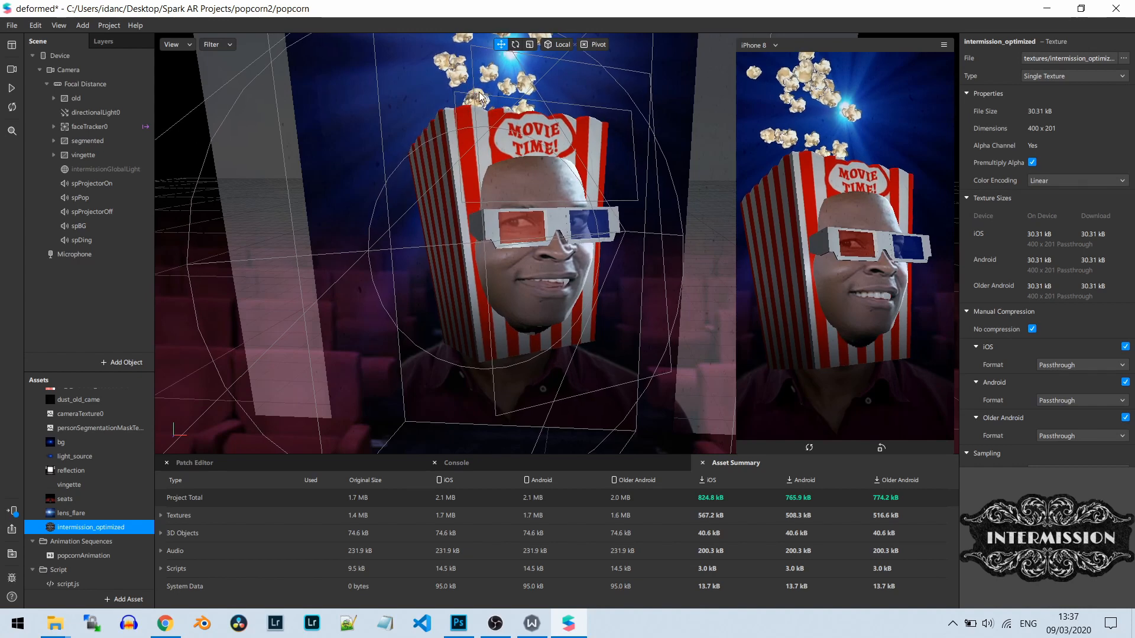
Look through the project's materials and textures, and display the properties of the popcornAnimation animation sequence.
scroll(87, 484, down, 1)
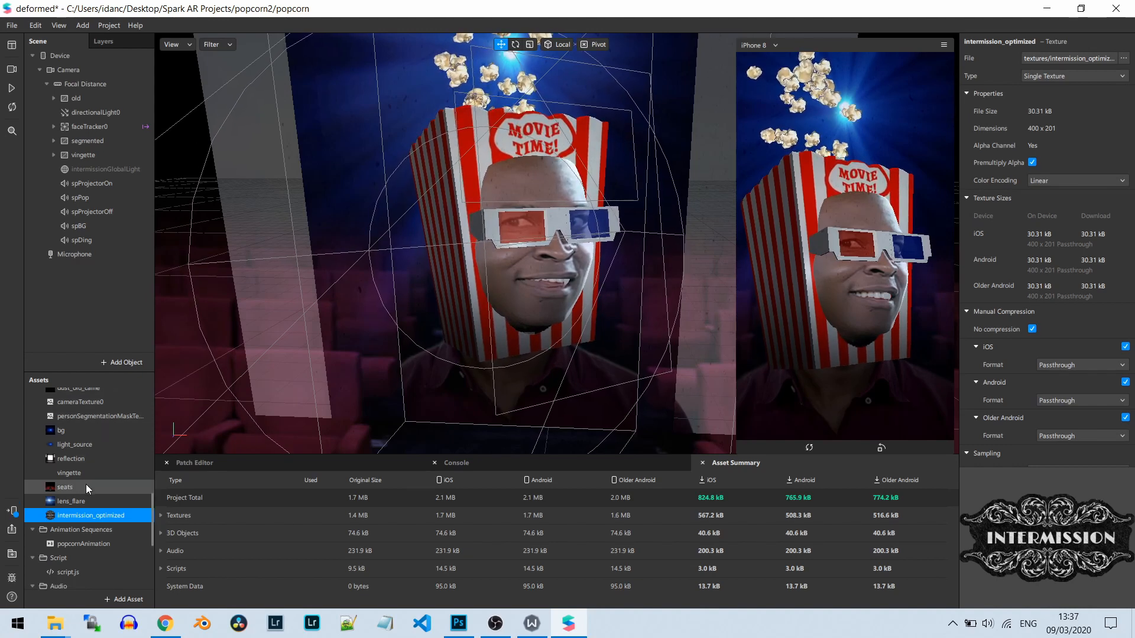
scroll(89, 494, up, 3)
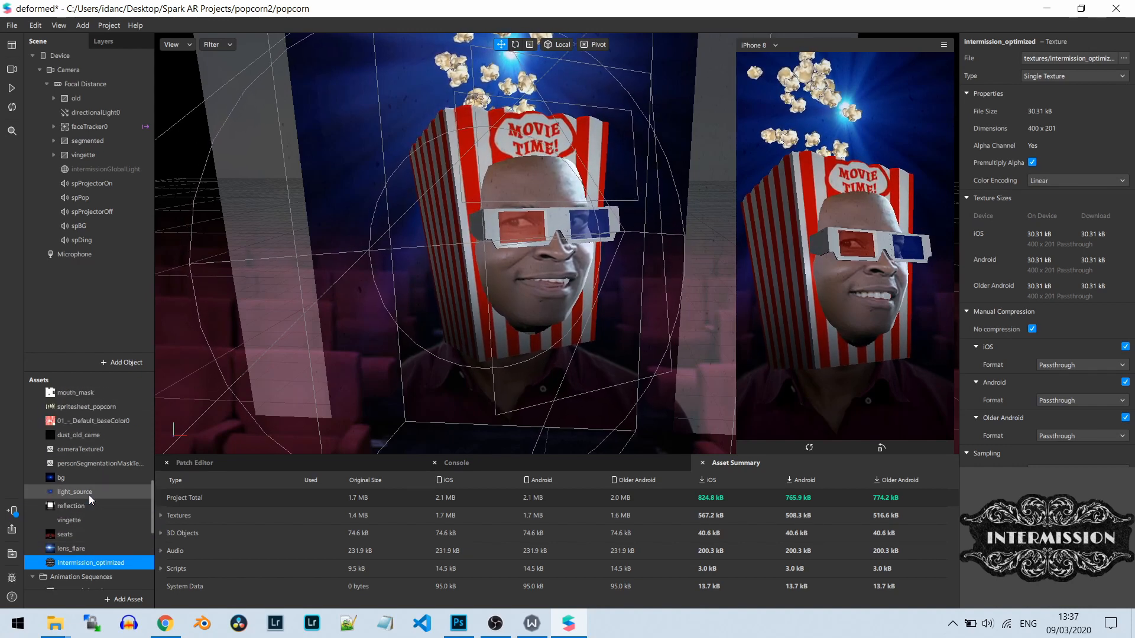
scroll(86, 491, up, 4)
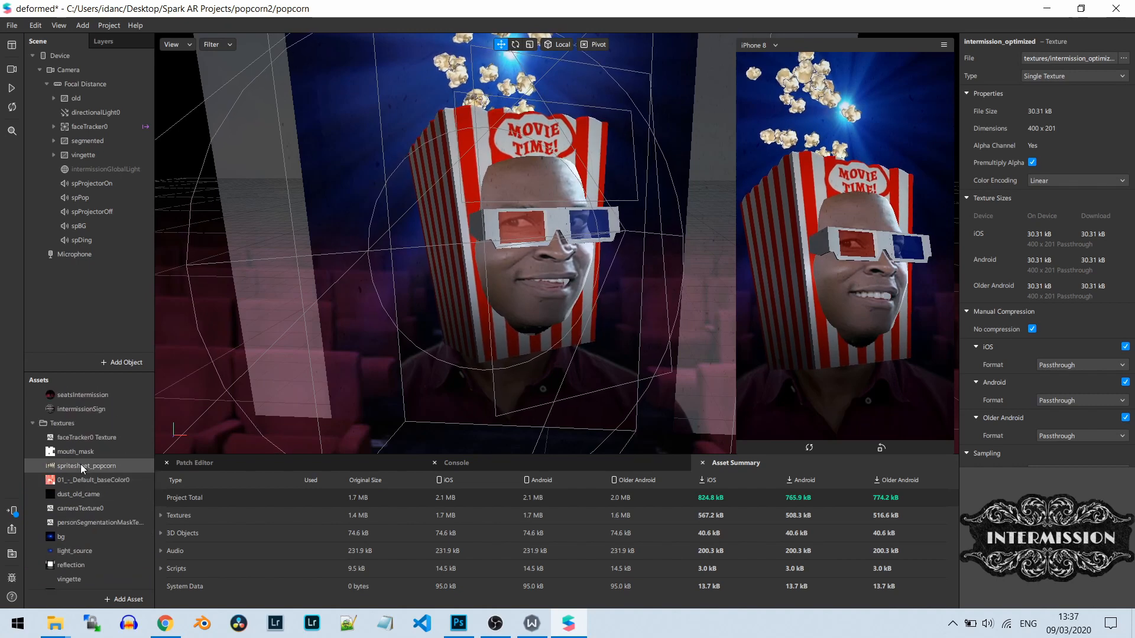
scroll(81, 466, up, 7)
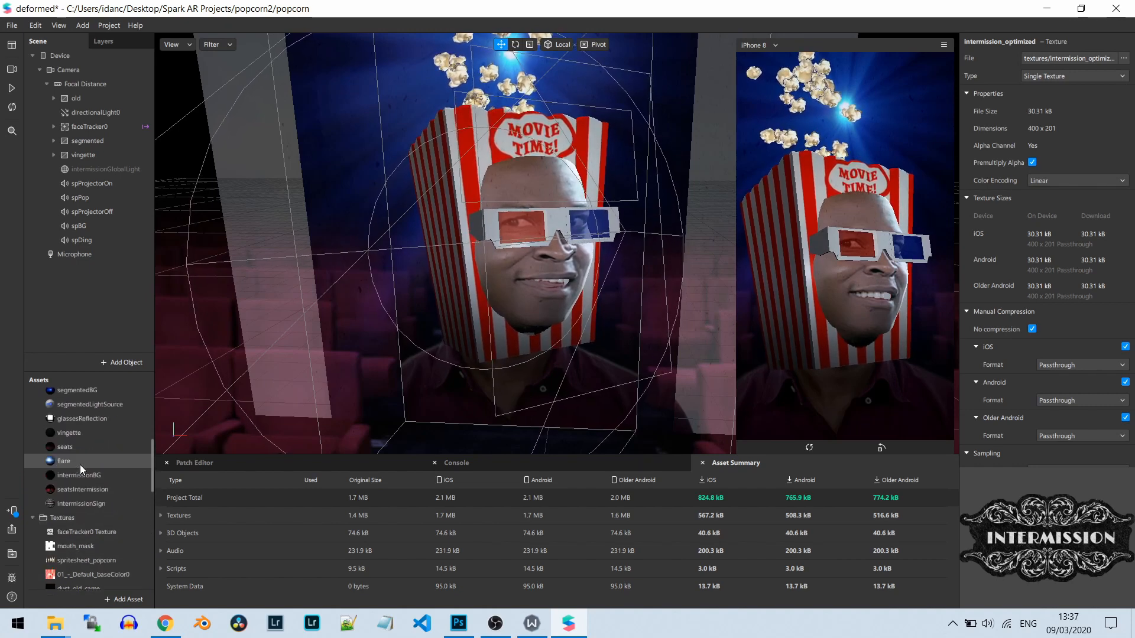
scroll(79, 465, down, 3)
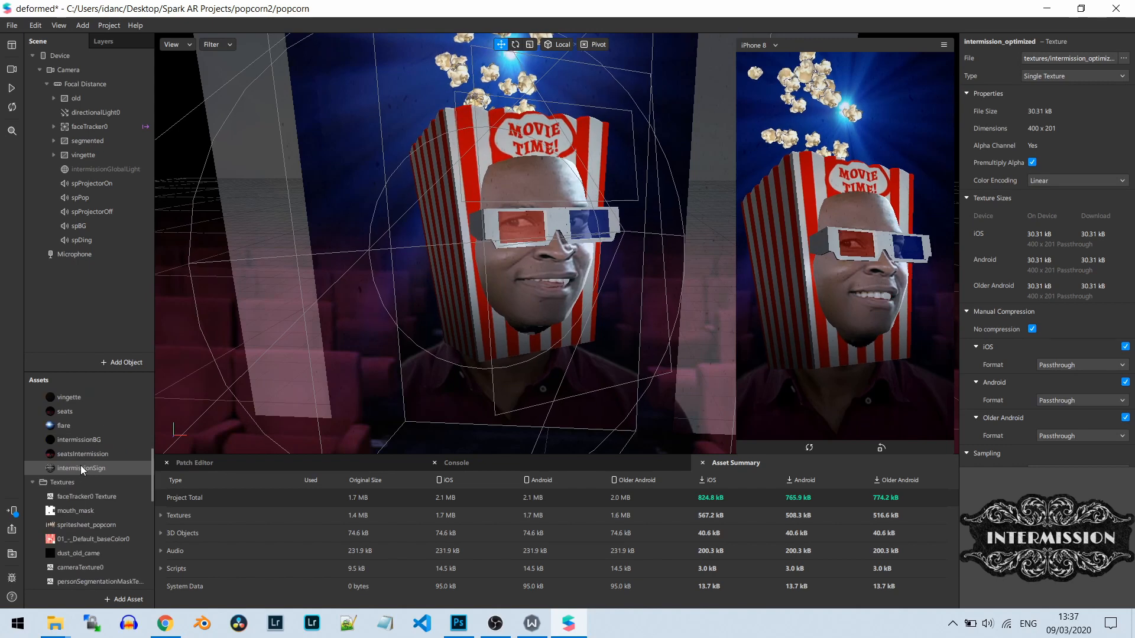
scroll(83, 466, down, 8)
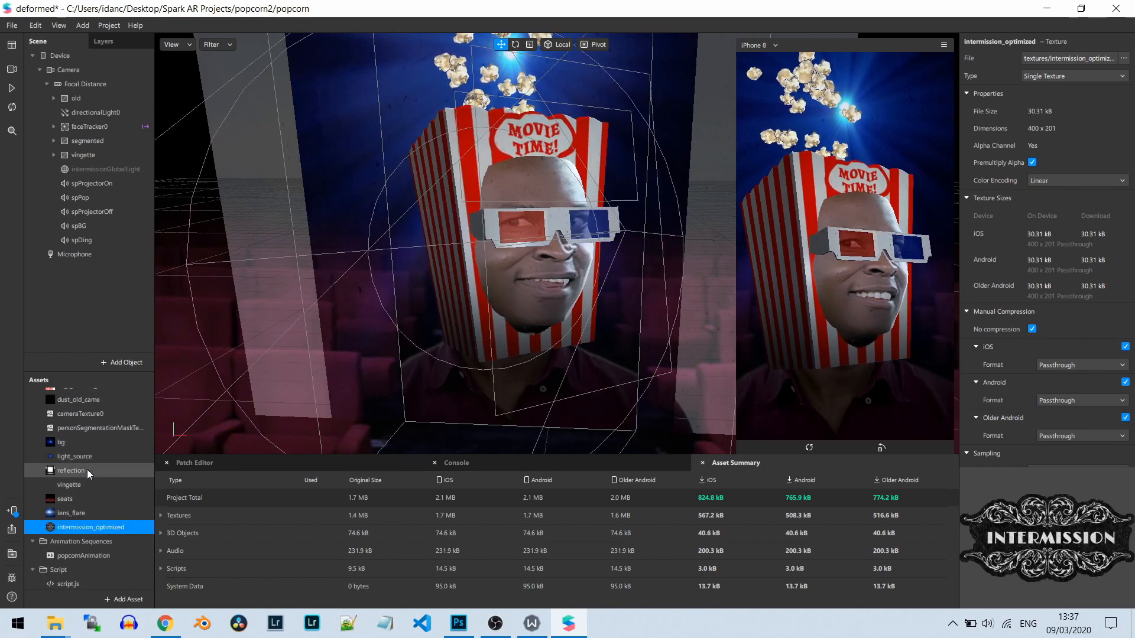
scroll(87, 471, down, 4)
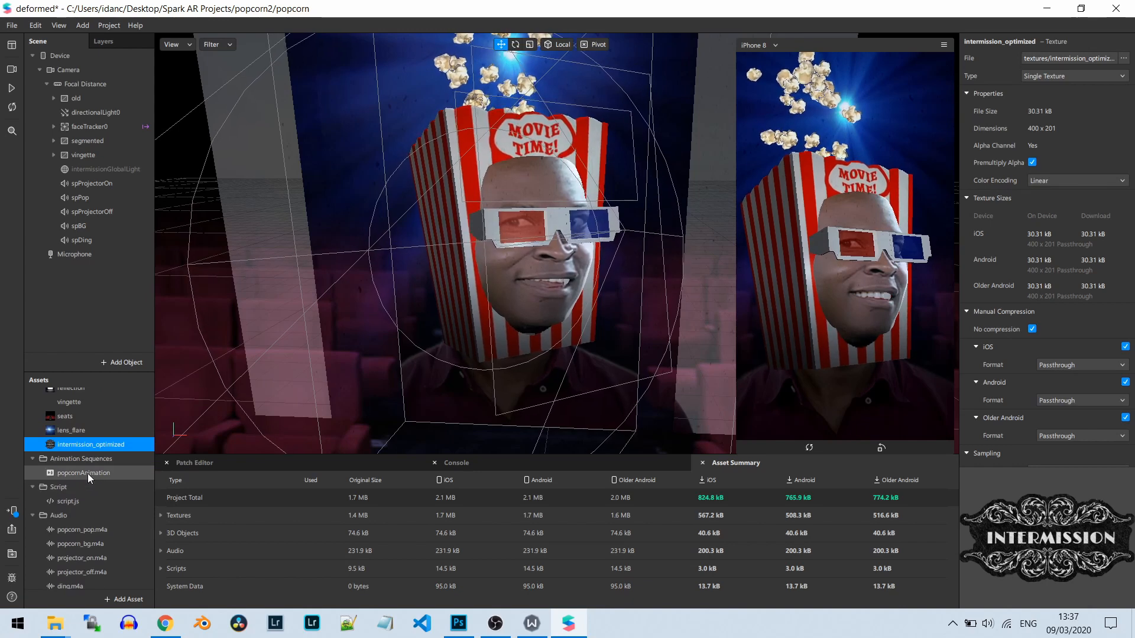
click(86, 473)
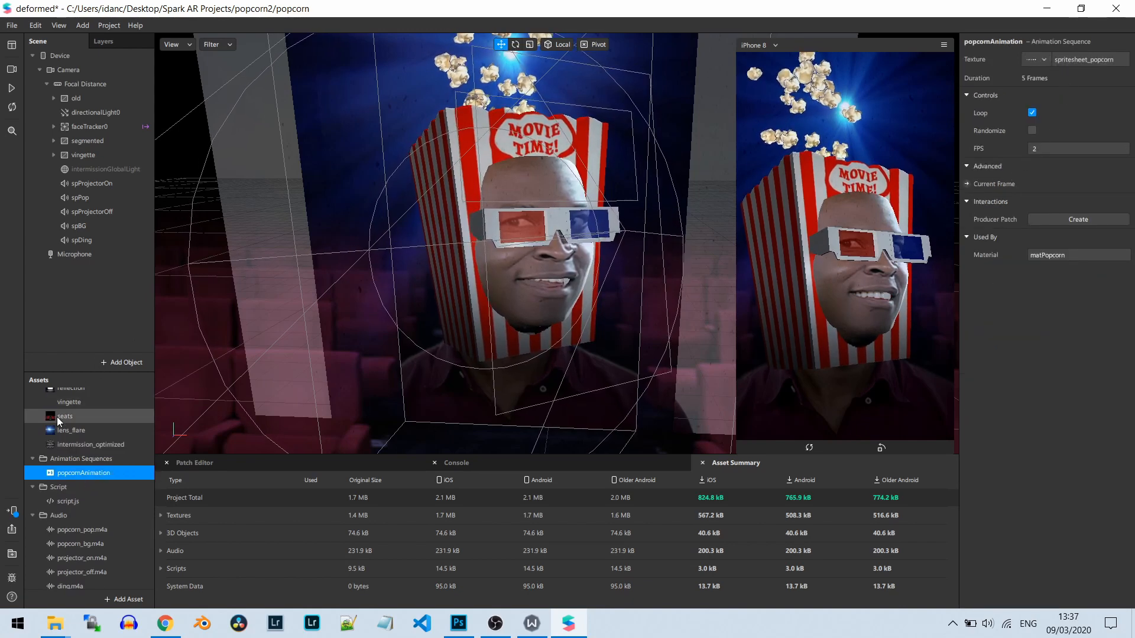
Display the properties and frames of the spritesheet_popcorn texture.
scroll(90, 499, up, 5)
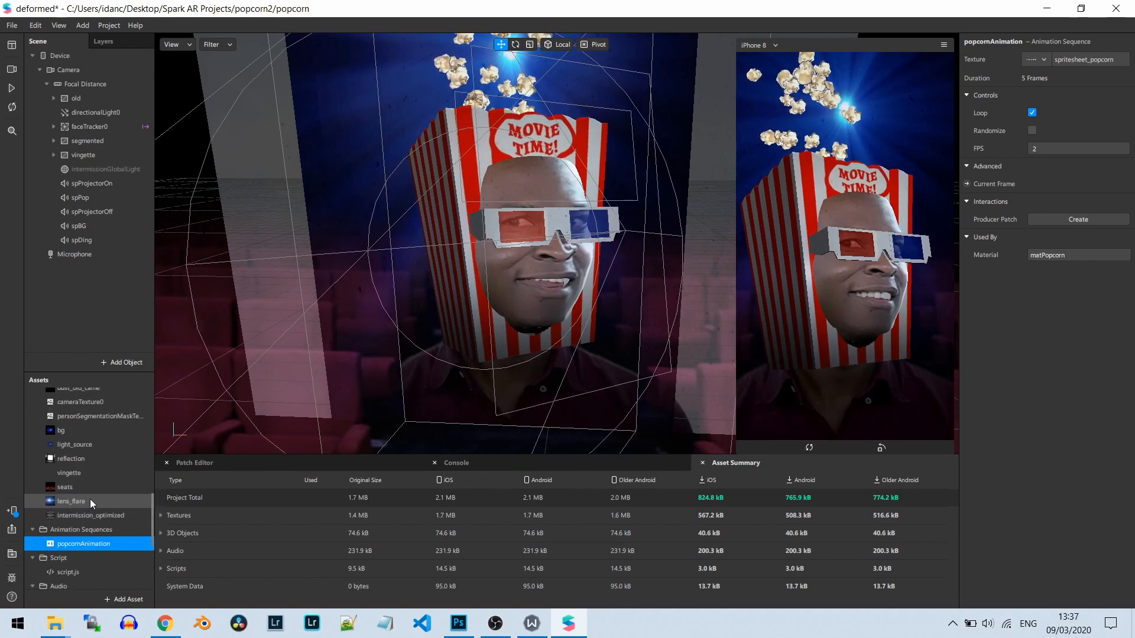
scroll(91, 485, up, 1)
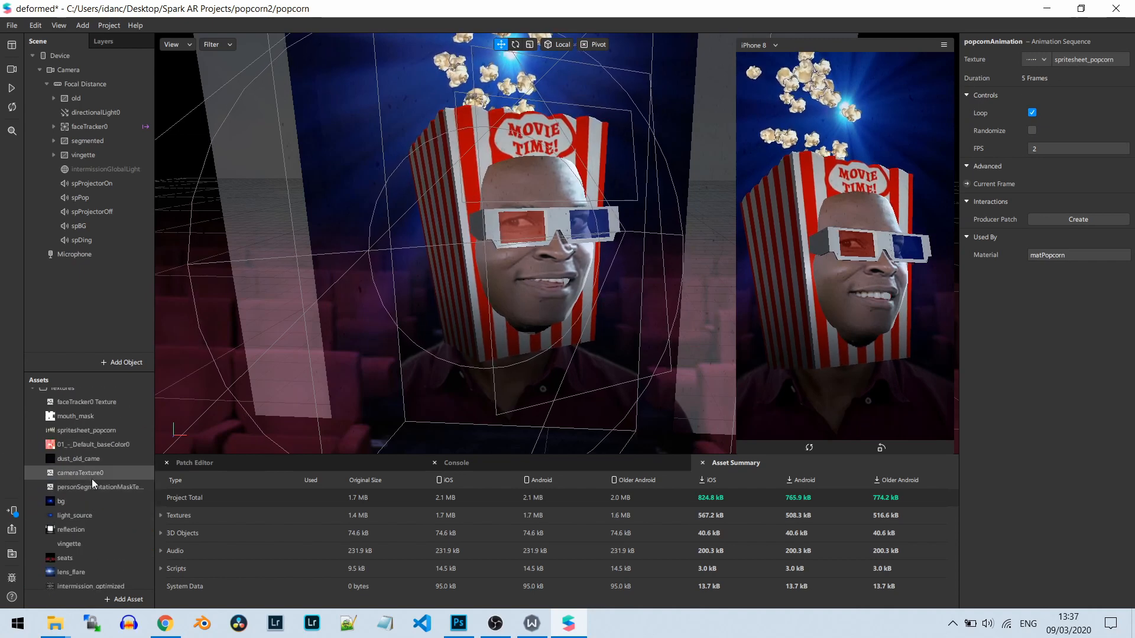
scroll(104, 445, up, 1)
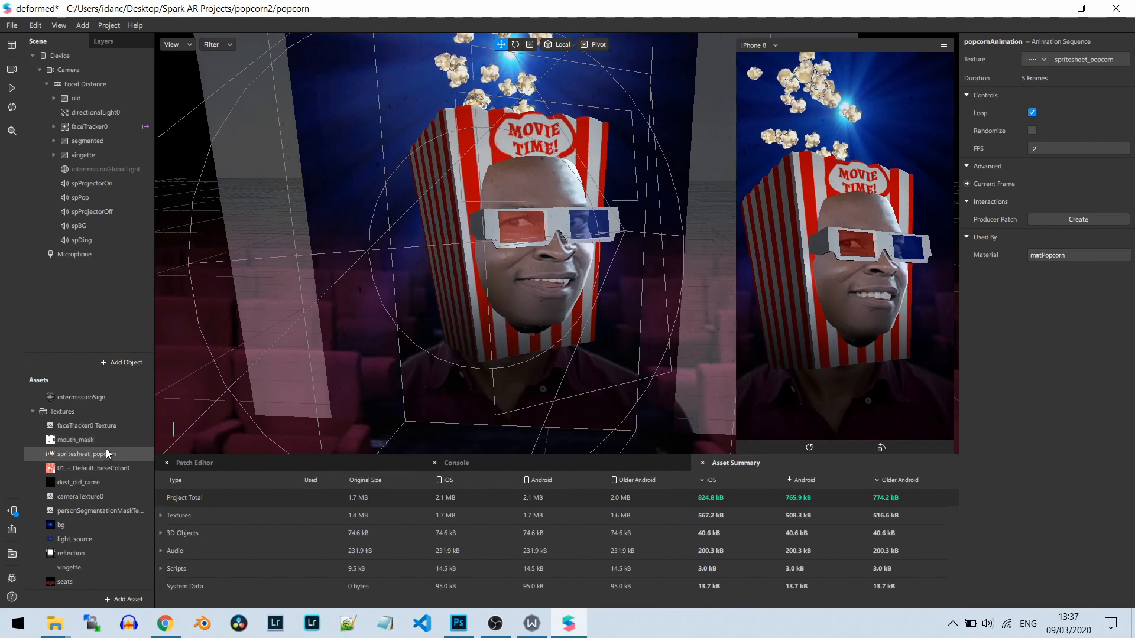
click(104, 453)
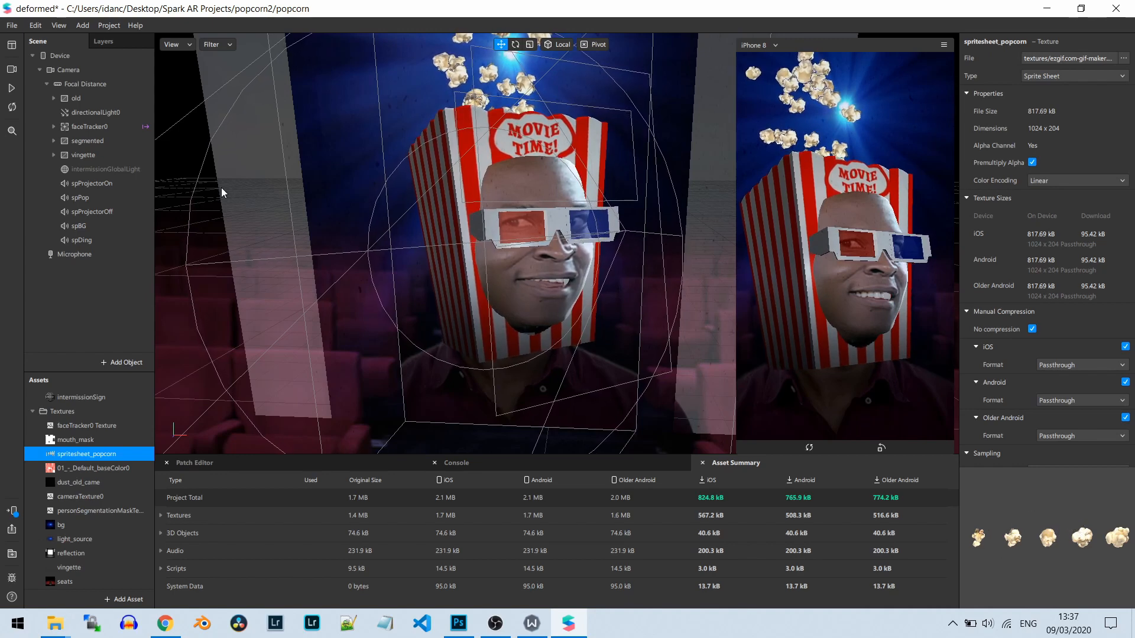
Select intermissionGlobalLight and play the preview video, pausing at a tilted-head pose and at a pose with popcorn at the mouth.
scroll(579, 241, down, 2)
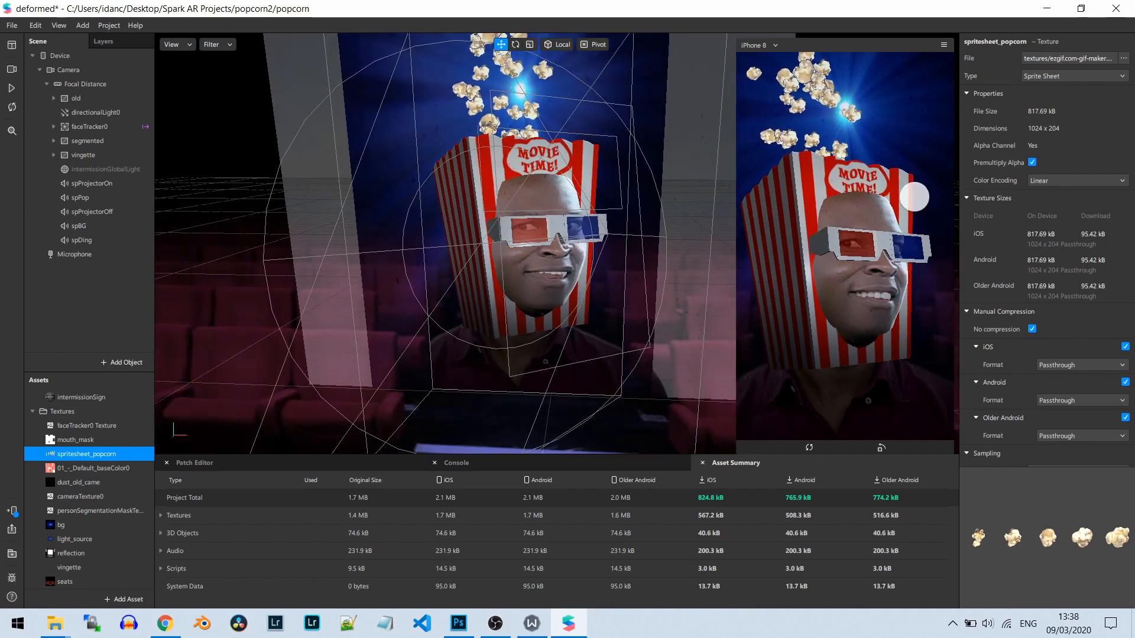
click(105, 171)
click(12, 89)
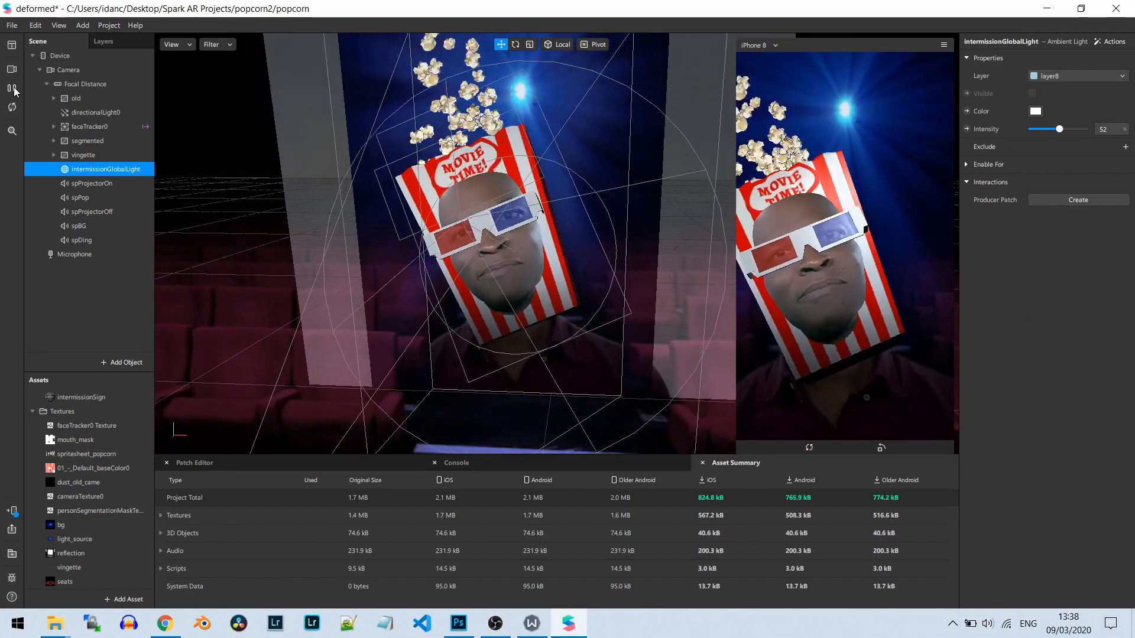
click(12, 88)
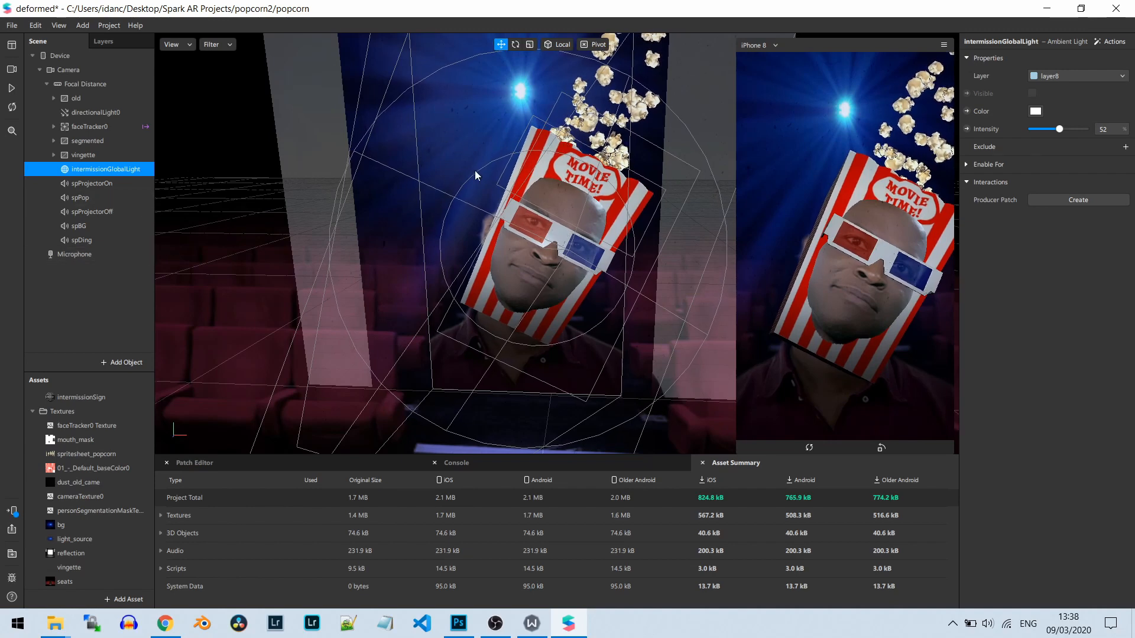
click(11, 89)
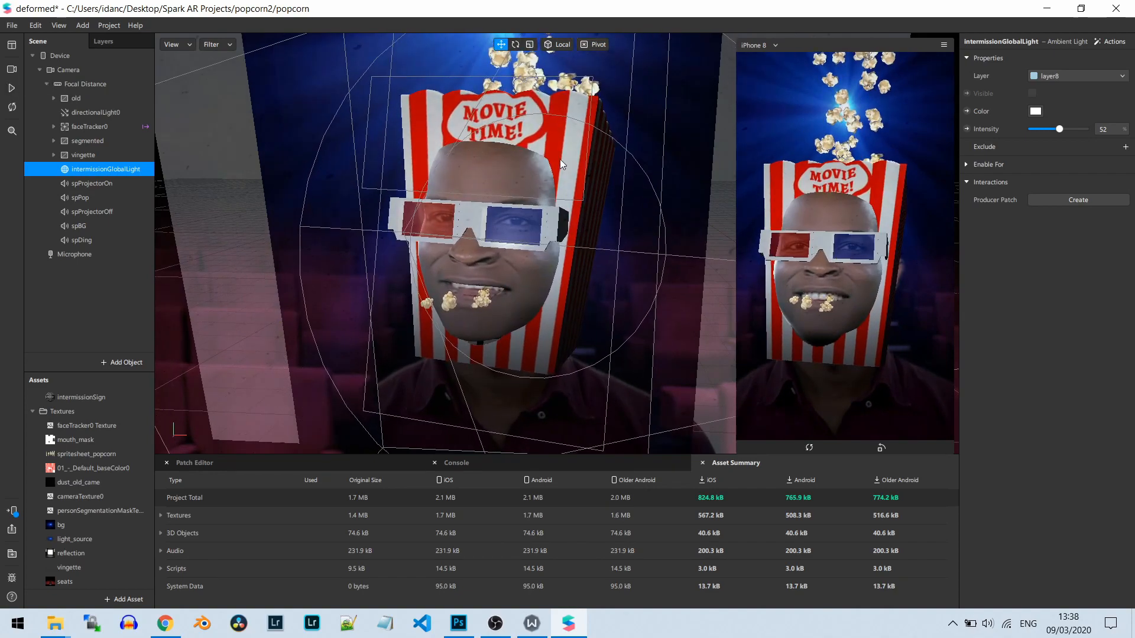
scroll(559, 164, down, 2)
scroll(560, 164, up, 1)
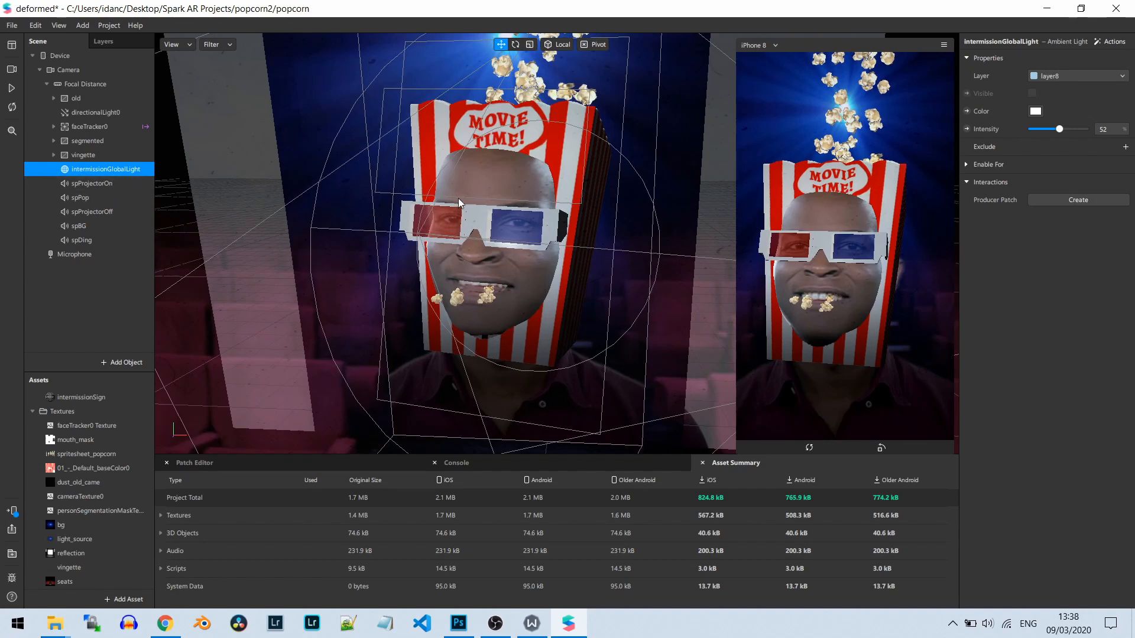
Expand faceTracker0 in the scene hierarchy and examine its child objects and the outlined bucket from another angle.
click(51, 130)
click(55, 127)
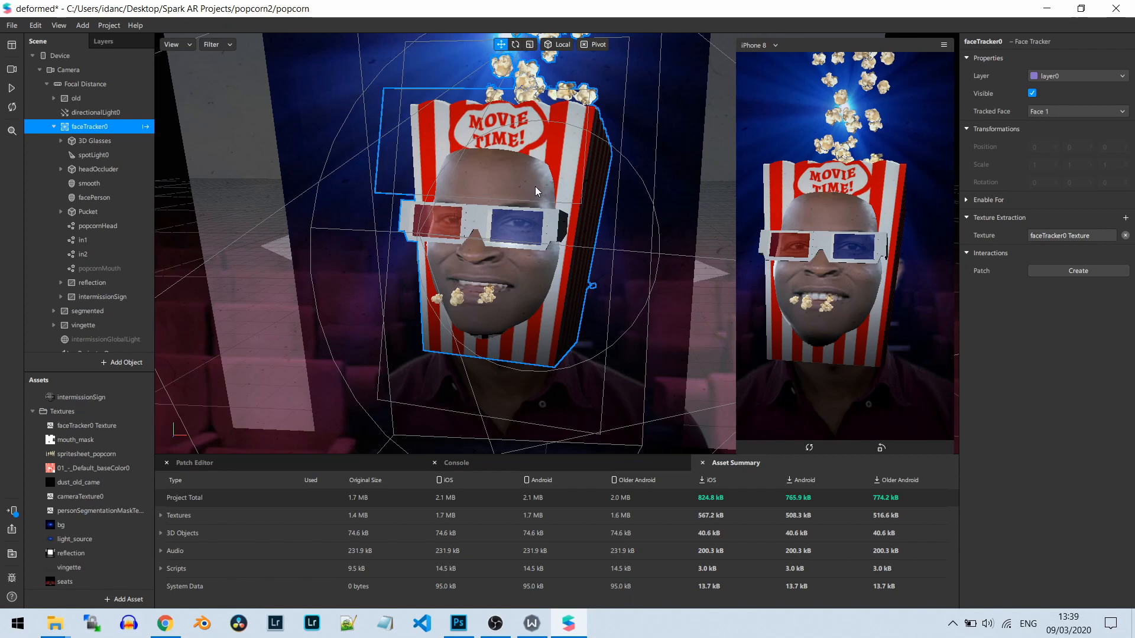
middle_drag(536, 191, 532, 197)
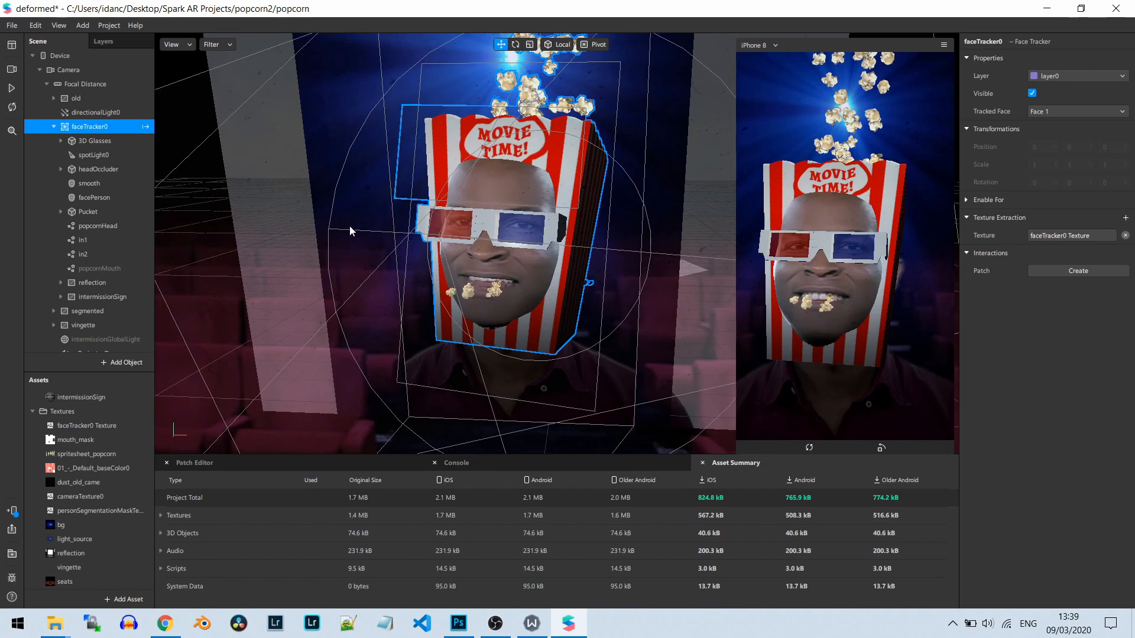
drag(377, 235, 390, 231)
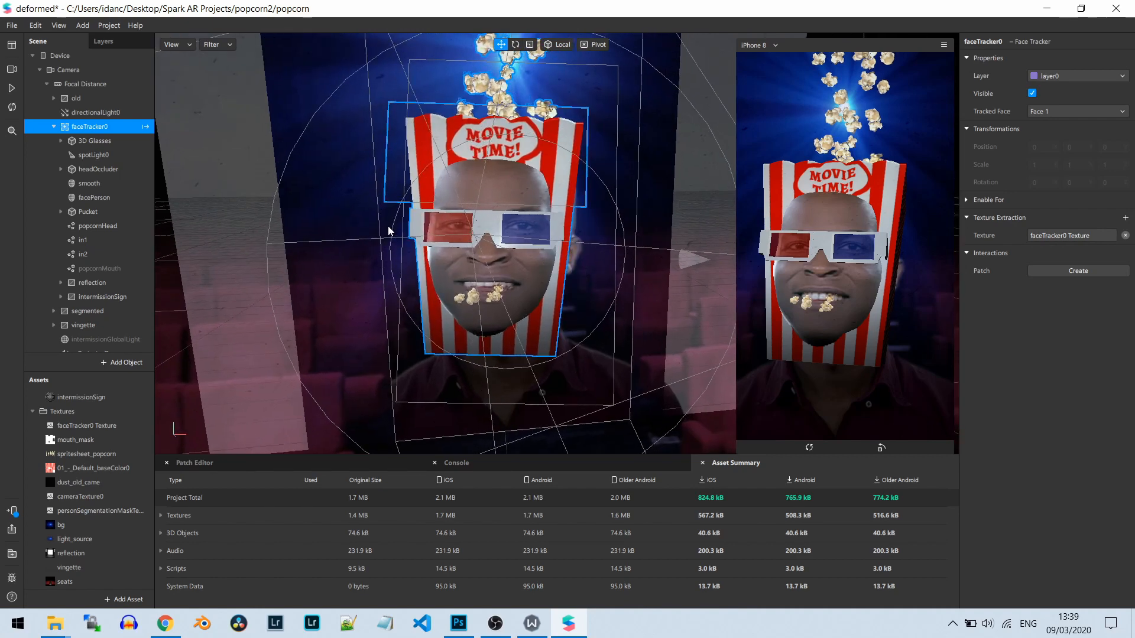
scroll(97, 265, down, 3)
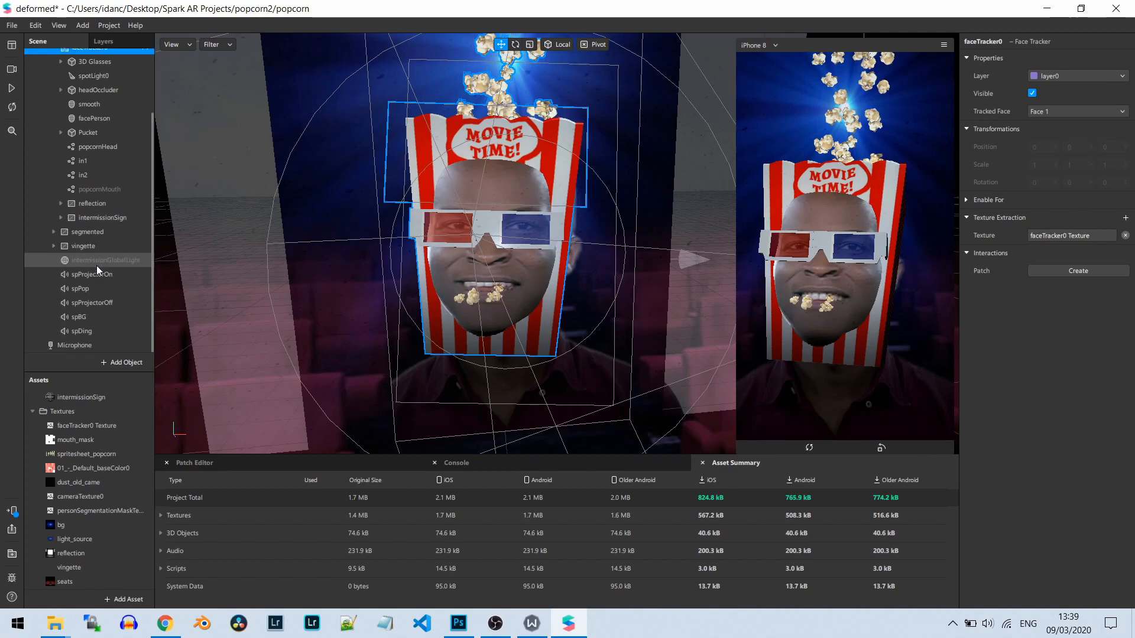
Play the preview video, pausing with popcorn at the mouth and again at a smiling front-facing pose.
scroll(95, 264, up, 2)
scroll(91, 263, up, 1)
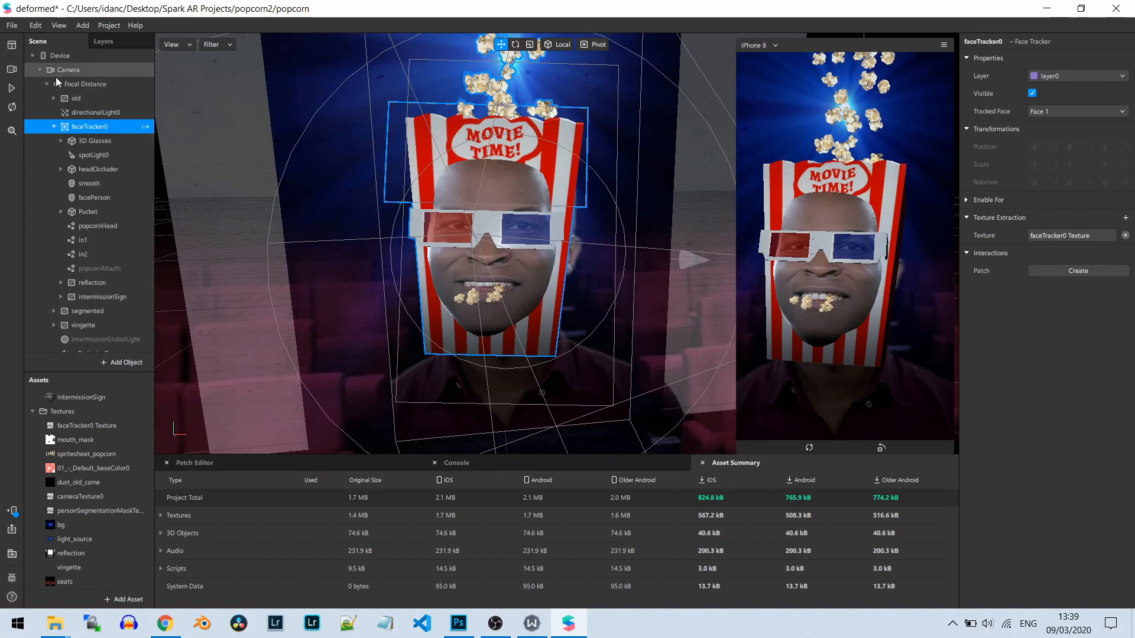
click(10, 89)
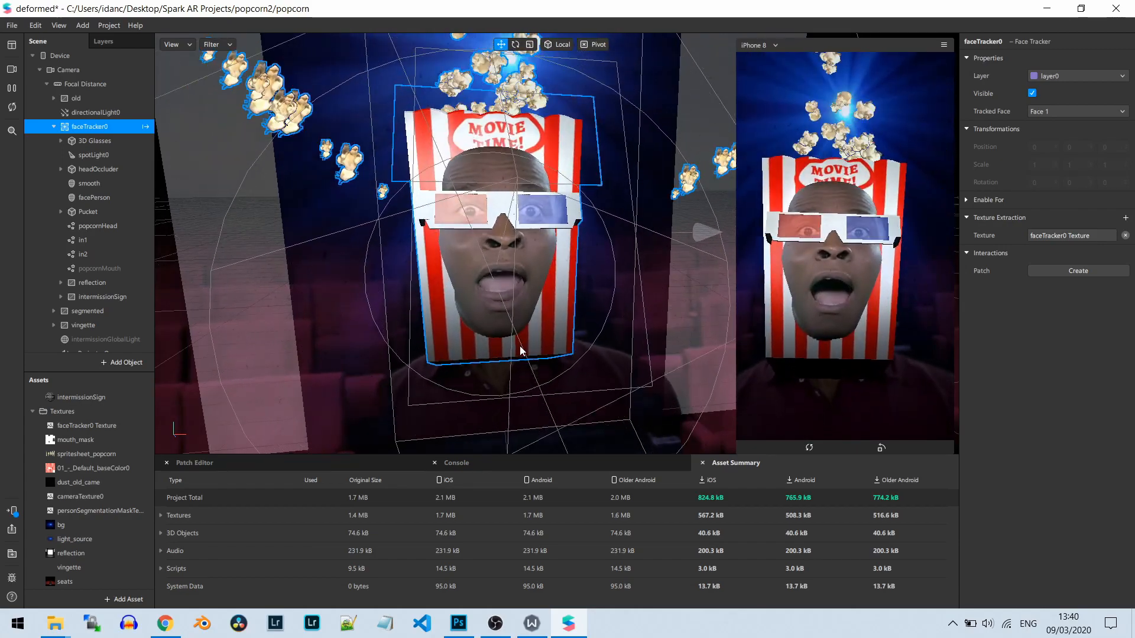
click(11, 88)
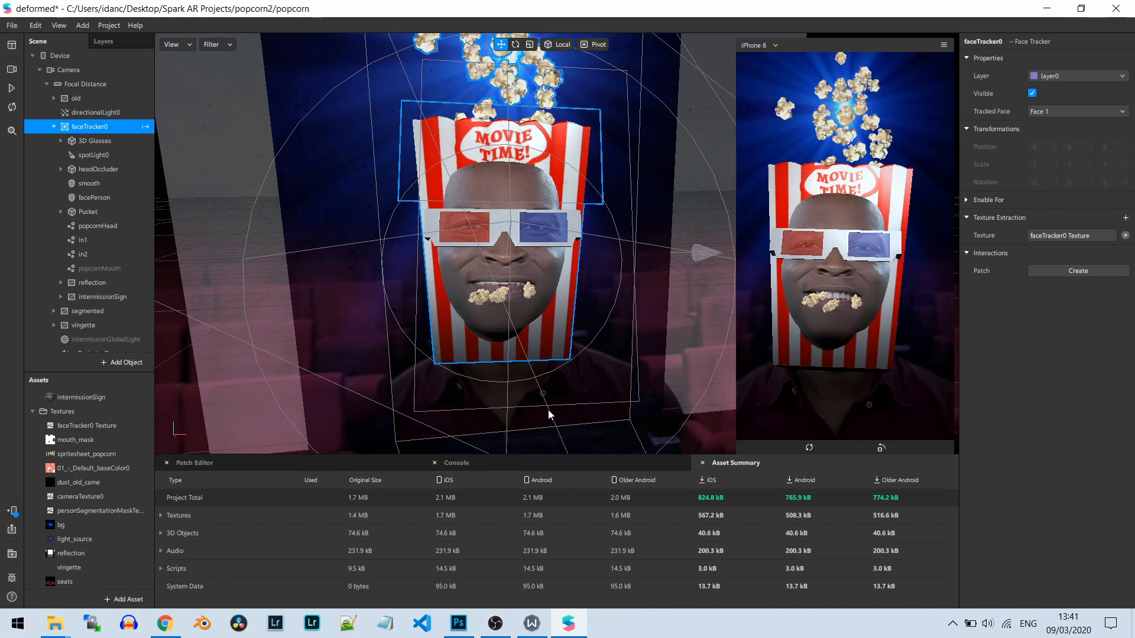
click(12, 90)
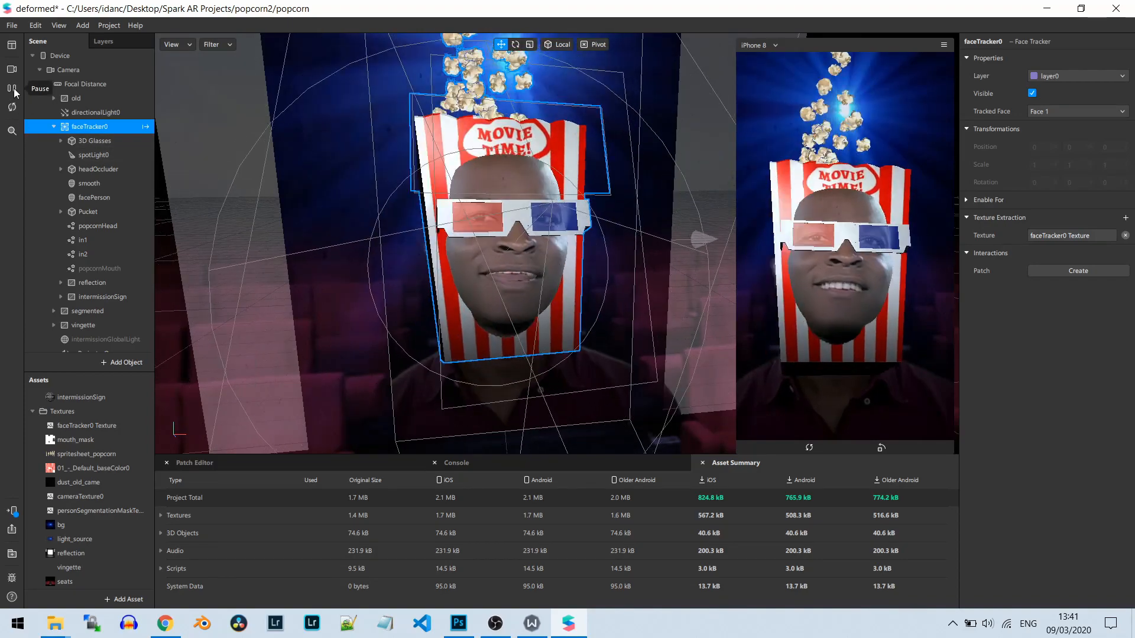
click(12, 89)
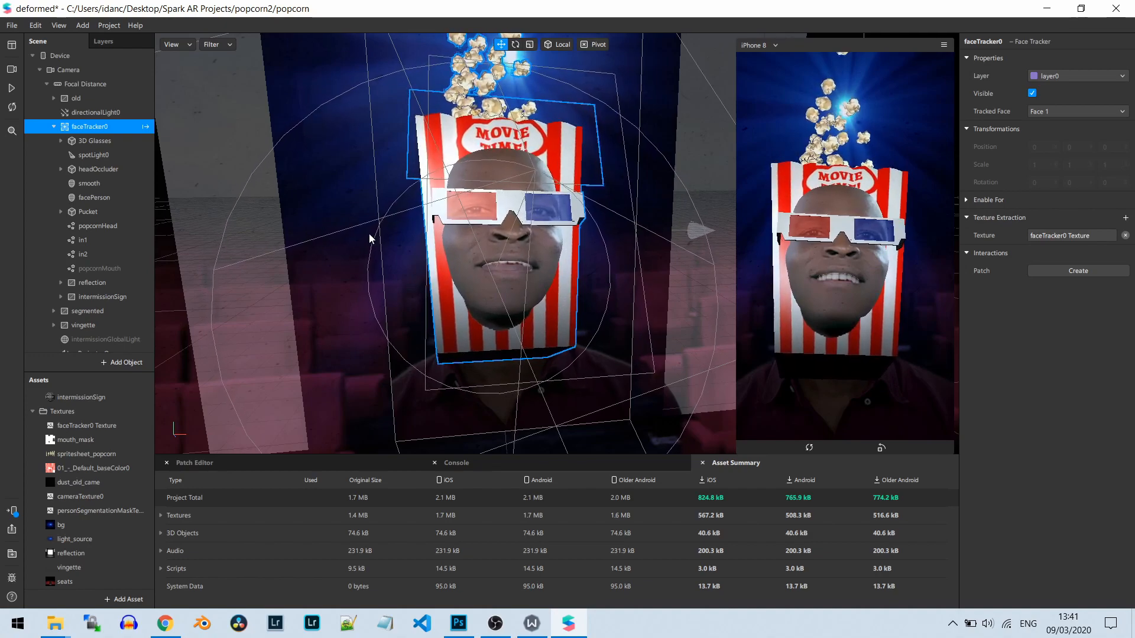
Continue the preview, pause it at a tilted-head pose and examine the bucket and 3D glasses up close.
click(11, 88)
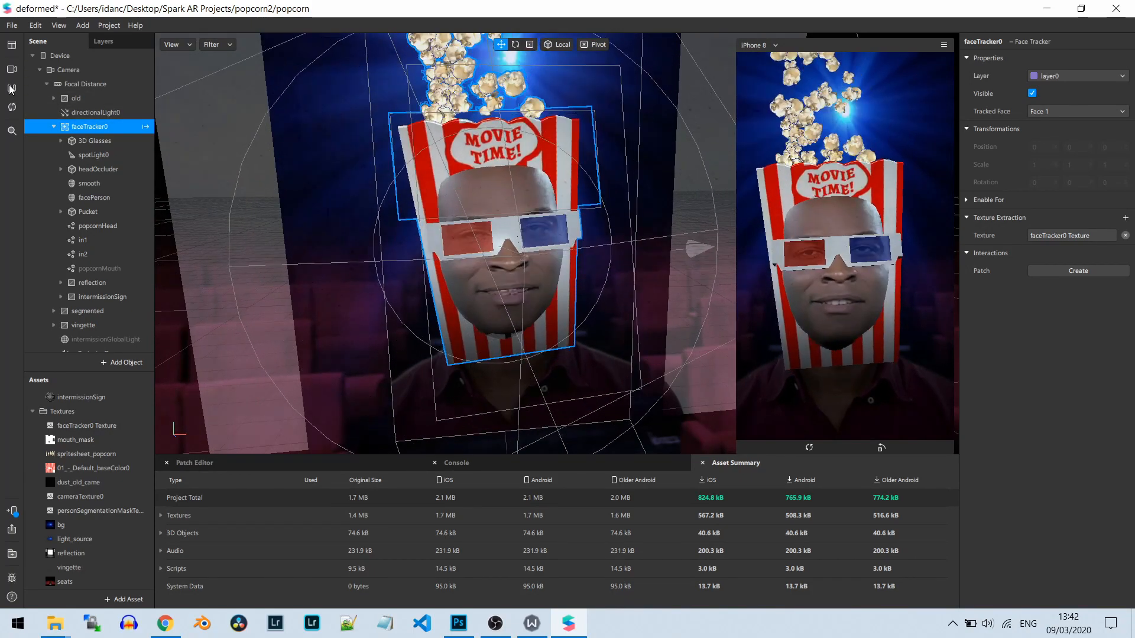
click(11, 89)
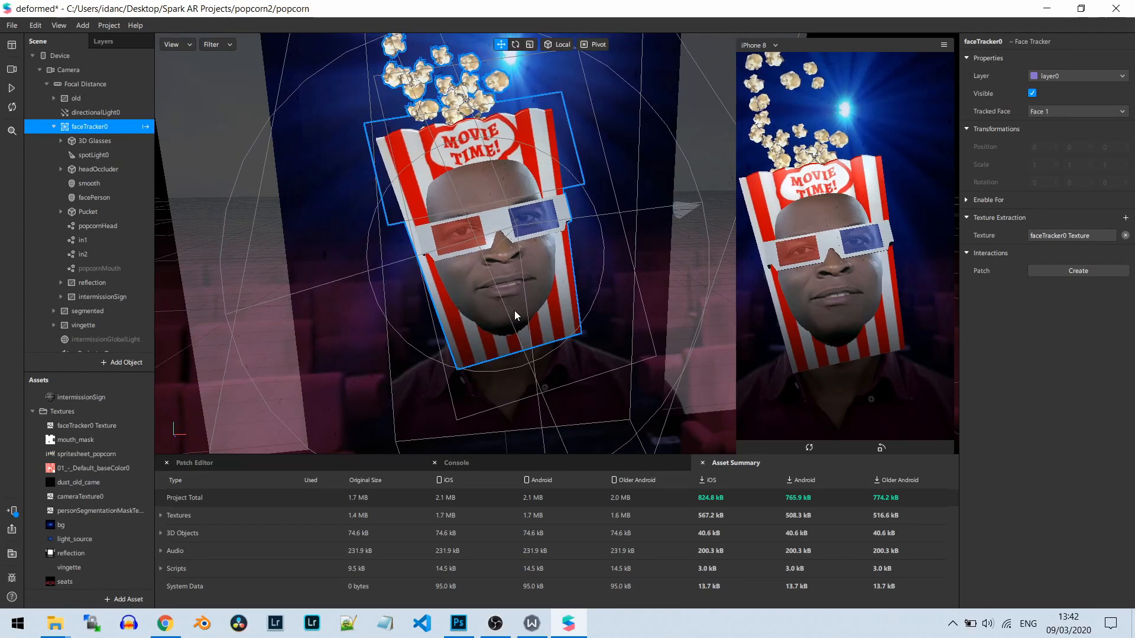
scroll(514, 310, down, 1)
scroll(512, 317, up, 2)
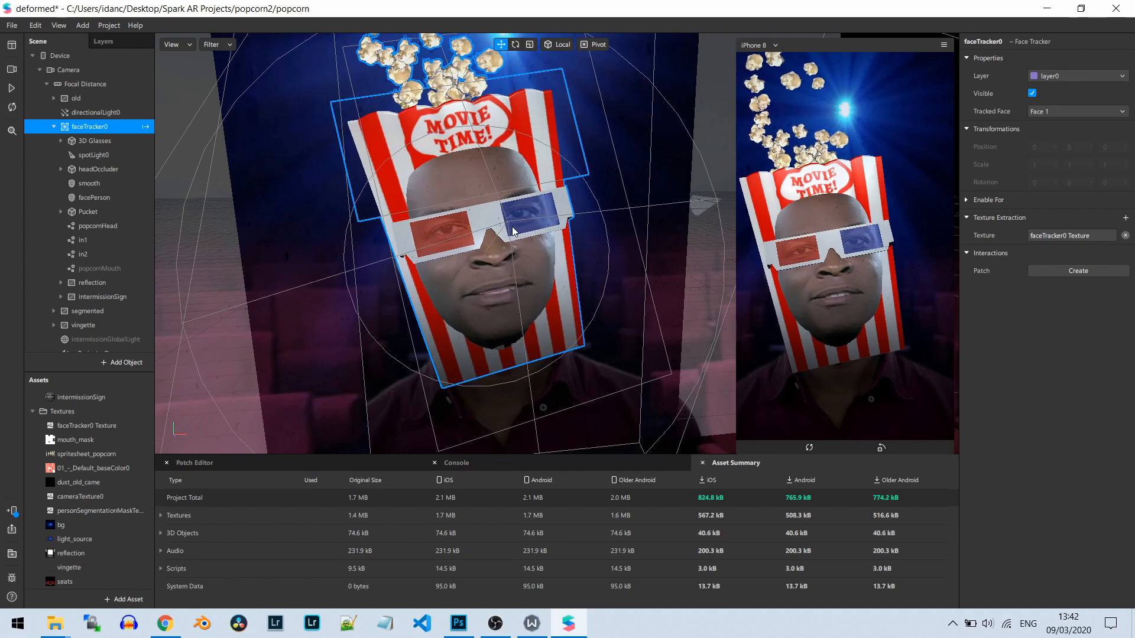
scroll(506, 236, down, 1)
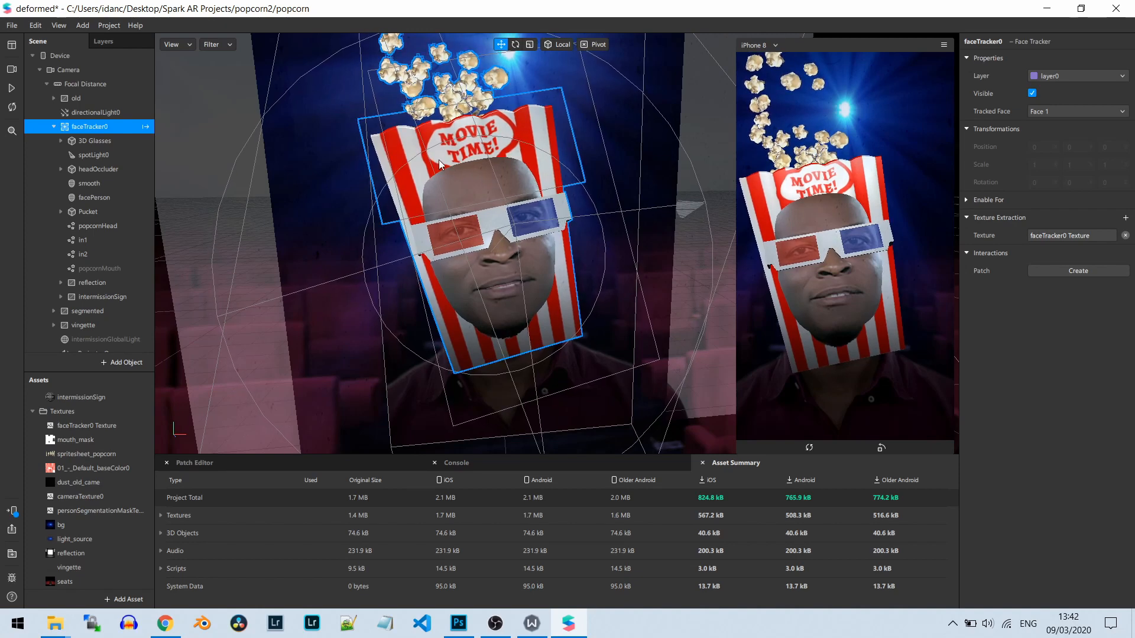
Replay the preview and pause at the tilted-head pose to examine how the popcorn falls into the bucket.
click(11, 88)
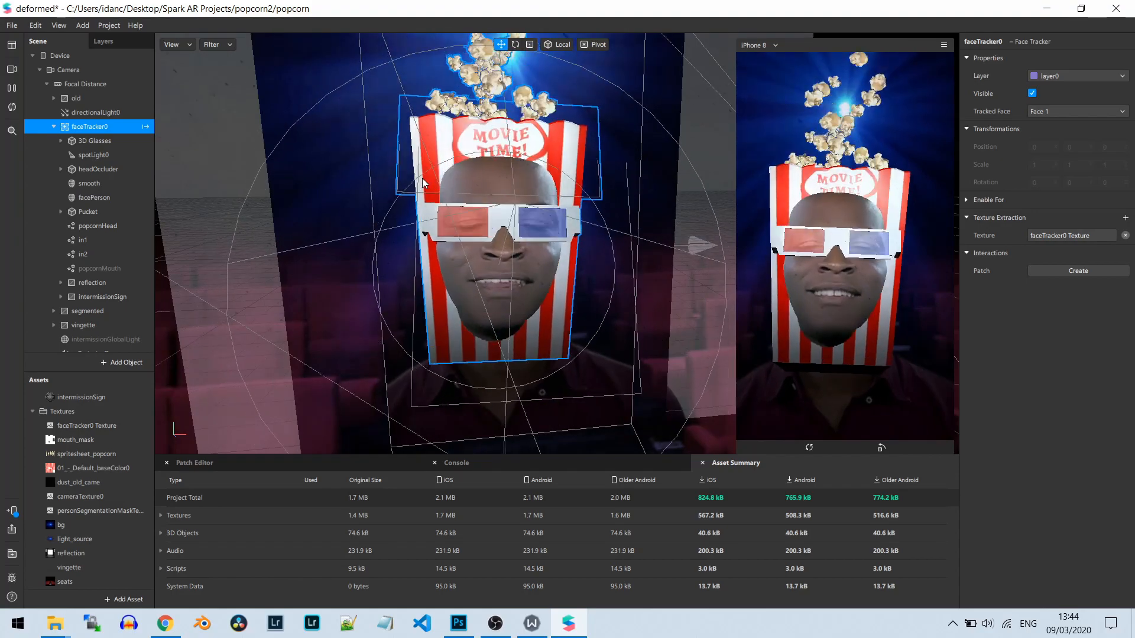
click(12, 89)
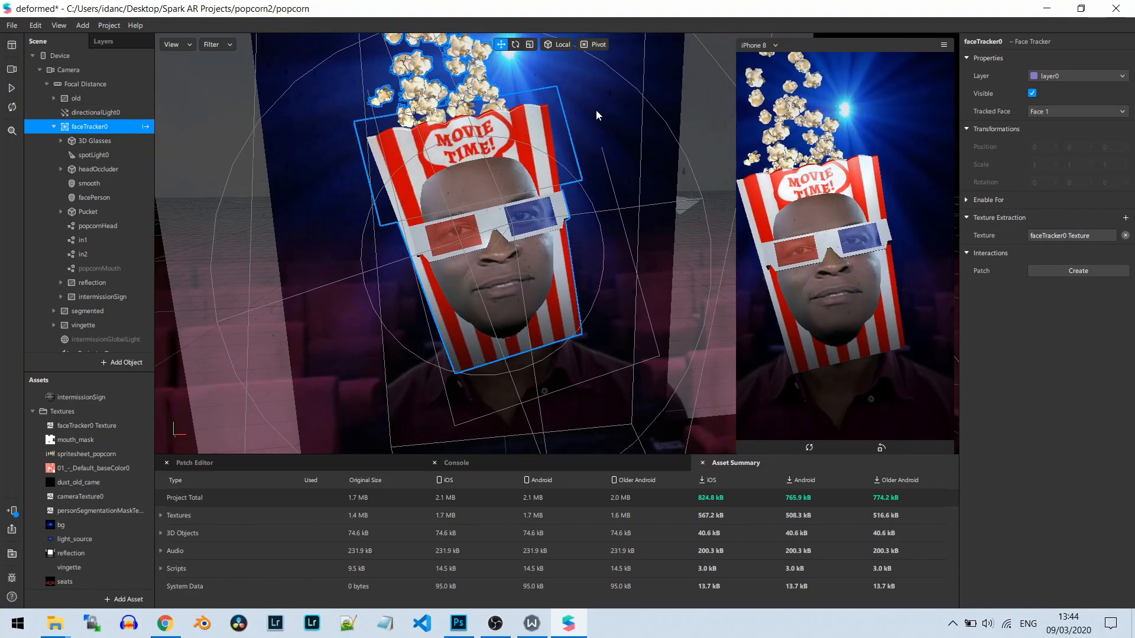
scroll(596, 119, up, 2)
scroll(595, 121, down, 3)
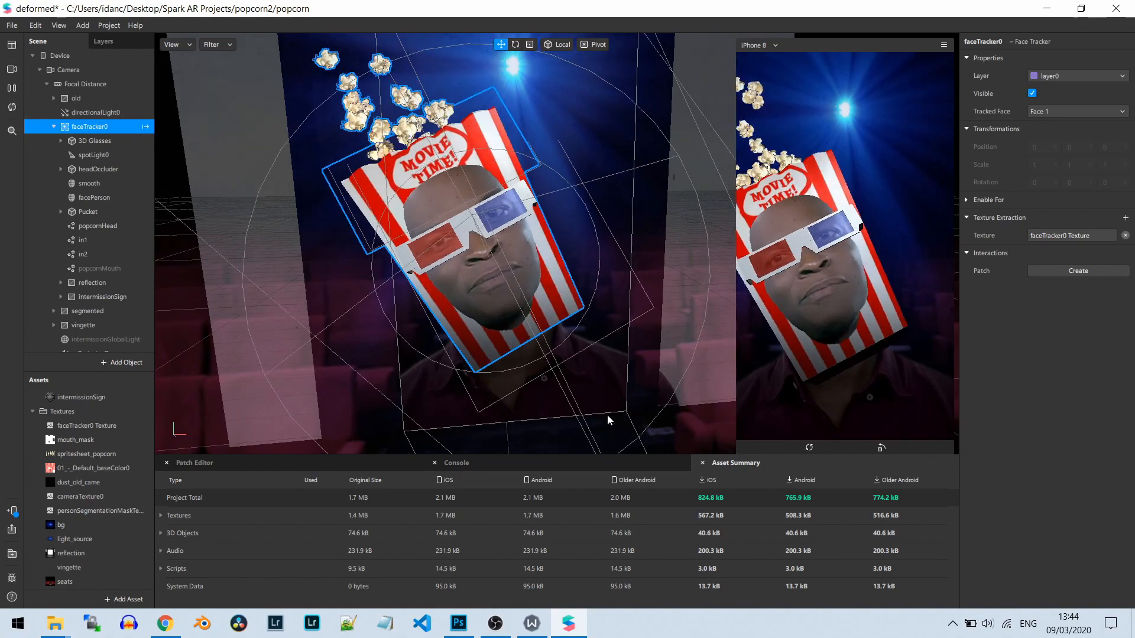
Enlarge the simulator preview and pause the video while popcorn flies from both sides toward the mouth.
drag(729, 455, 729, 573)
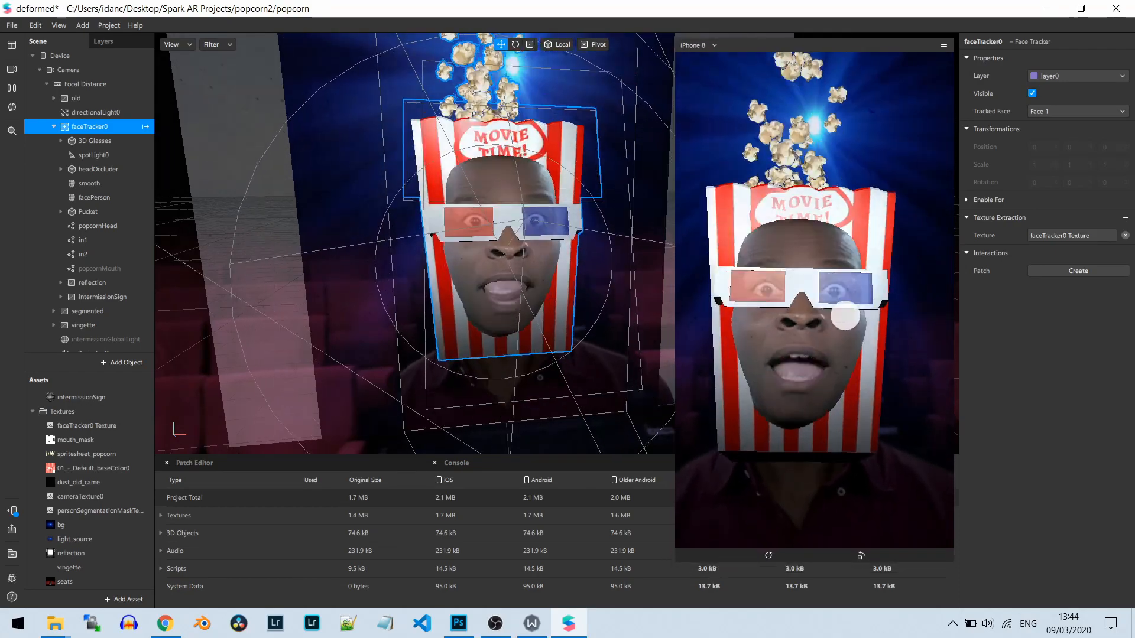
click(11, 88)
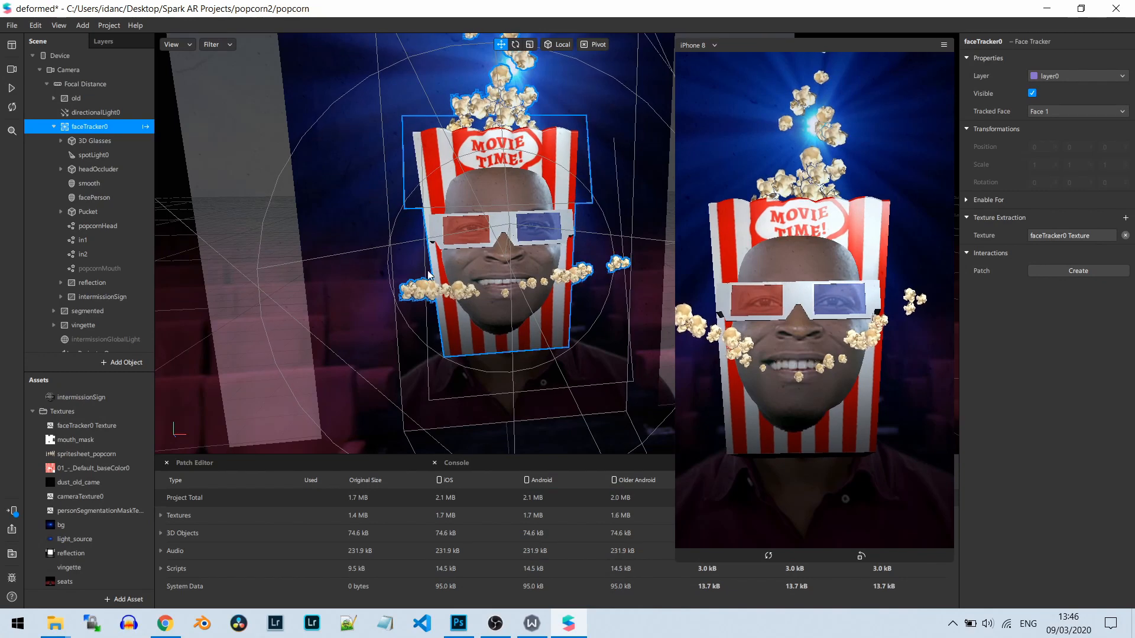
scroll(110, 218, down, 1)
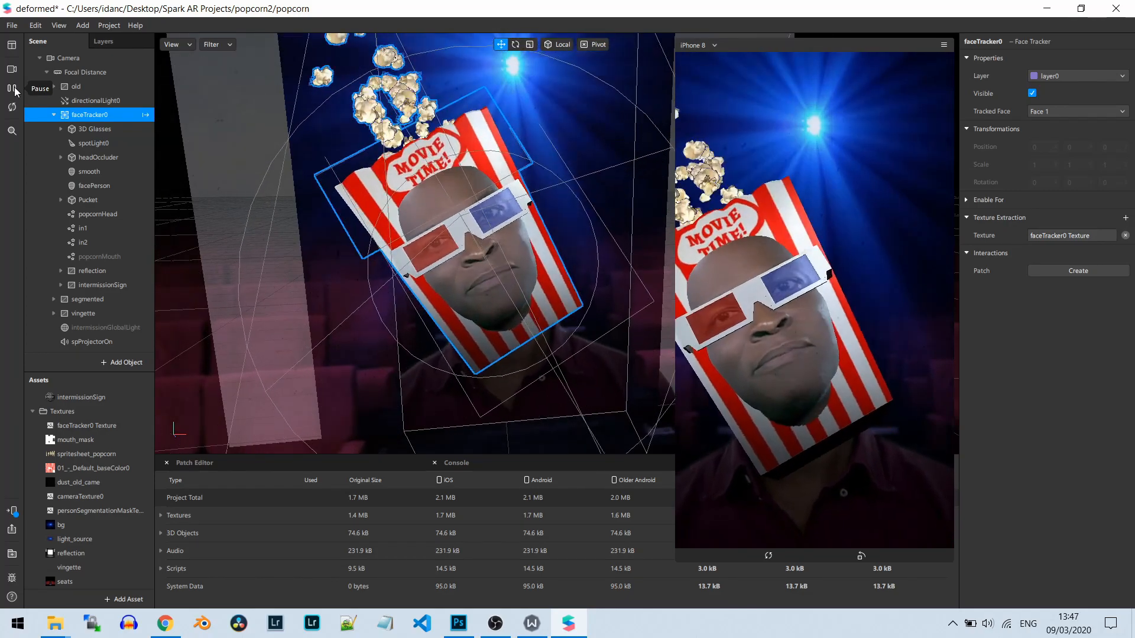
Pause the preview at a tilted-head pose, select spotLight0 in the viewport and examine its light properties up close.
click(12, 89)
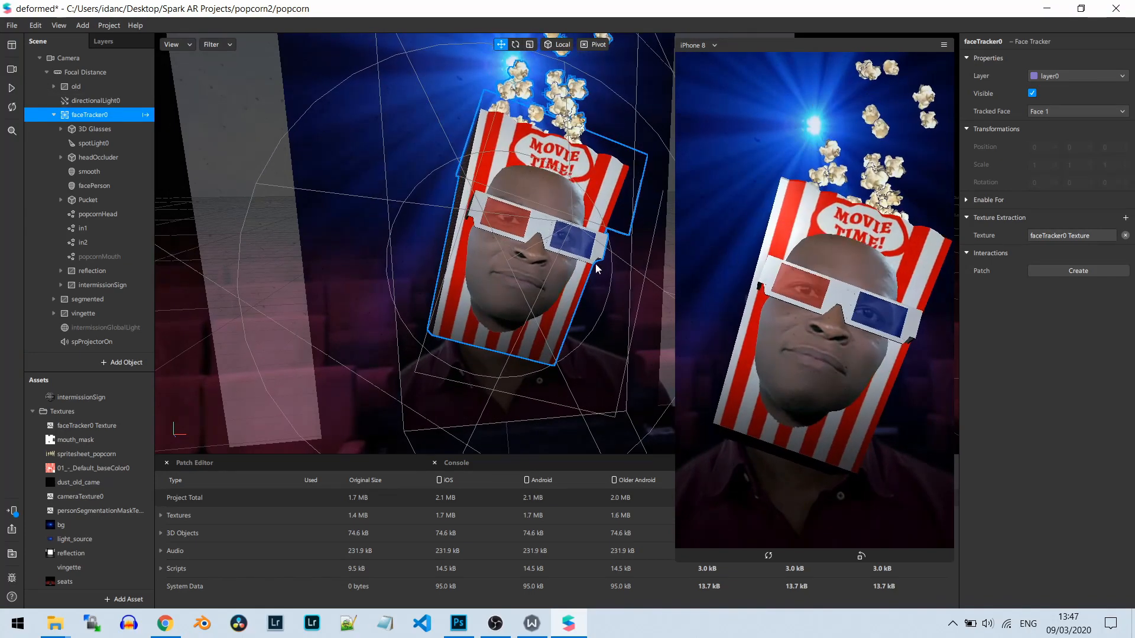
click(569, 244)
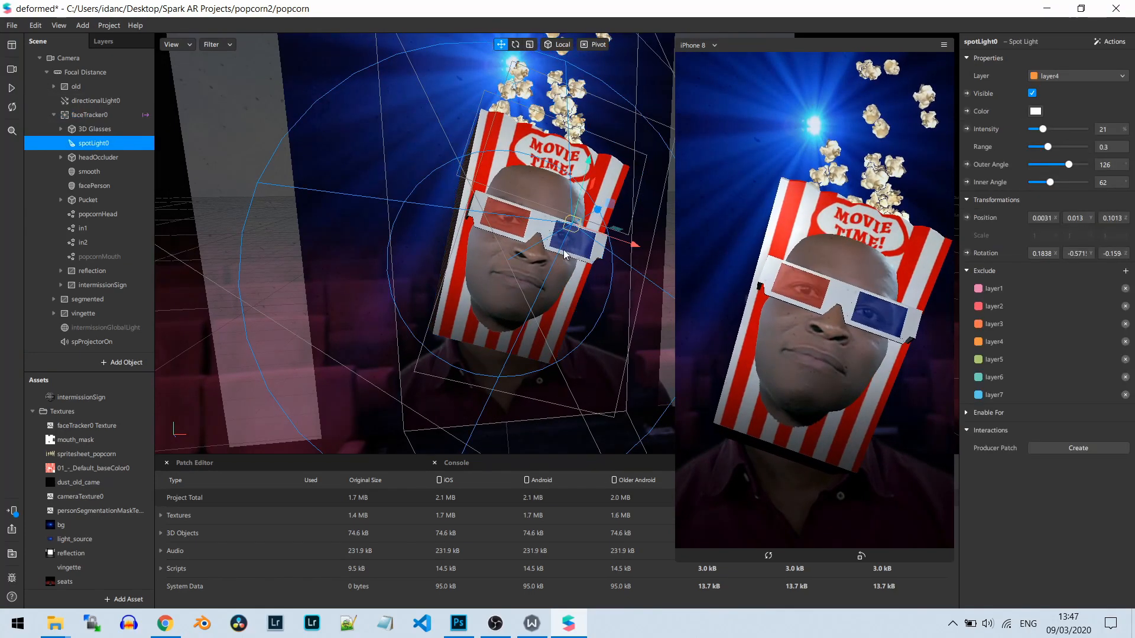
scroll(563, 260, up, 2)
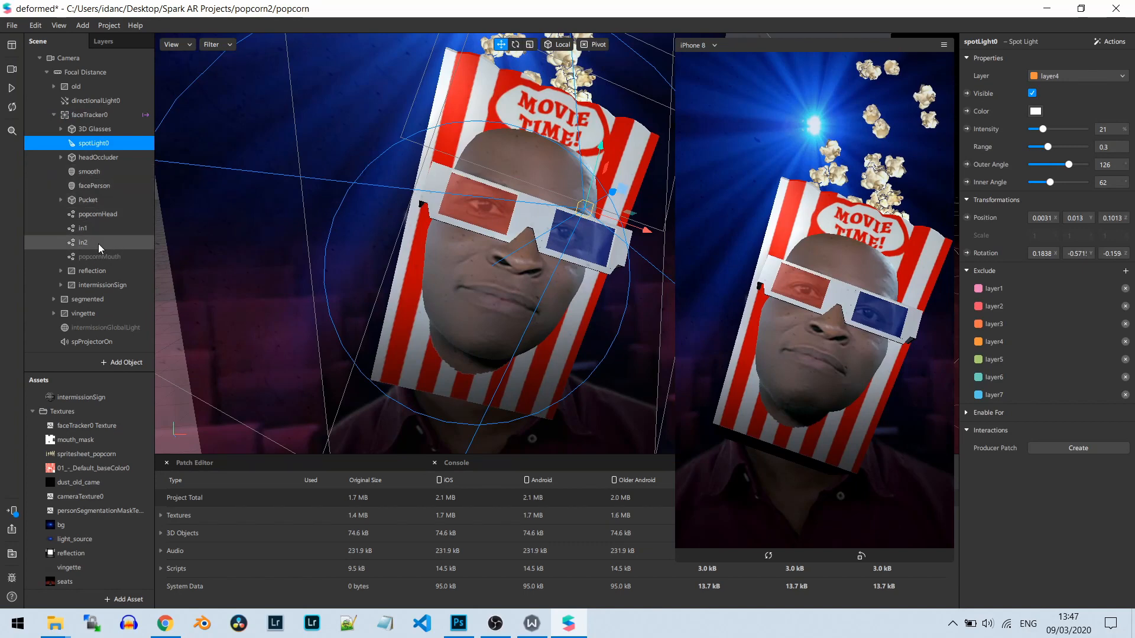
Play the preview, pausing at tilted, front-facing and raised-head poses to examine the spot light on the bucket and face.
click(13, 89)
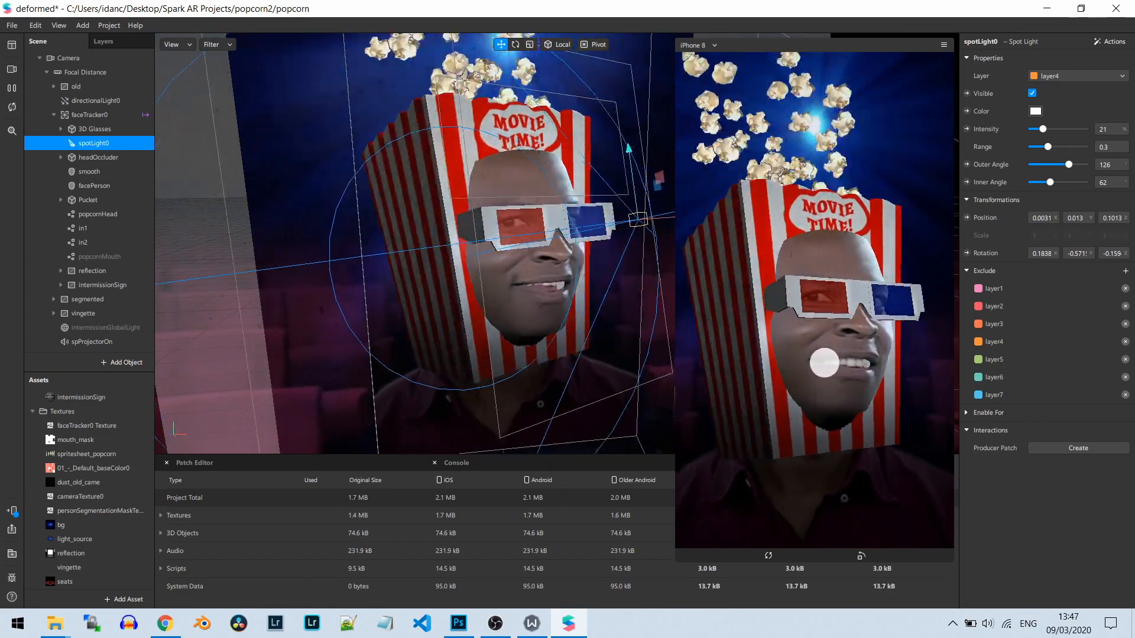
click(11, 90)
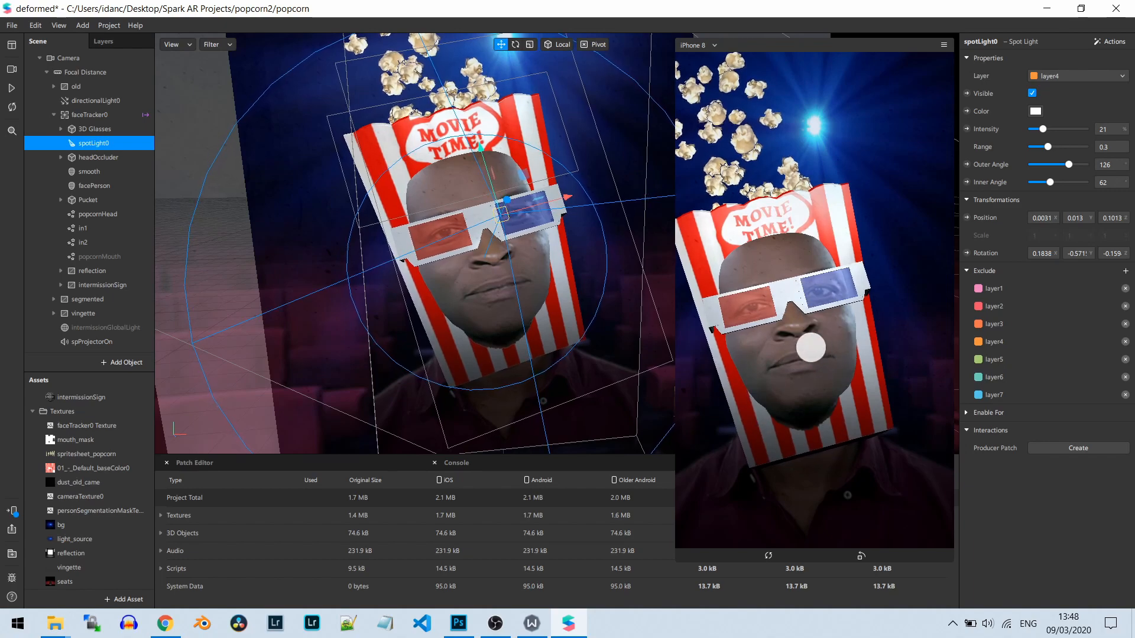
click(11, 89)
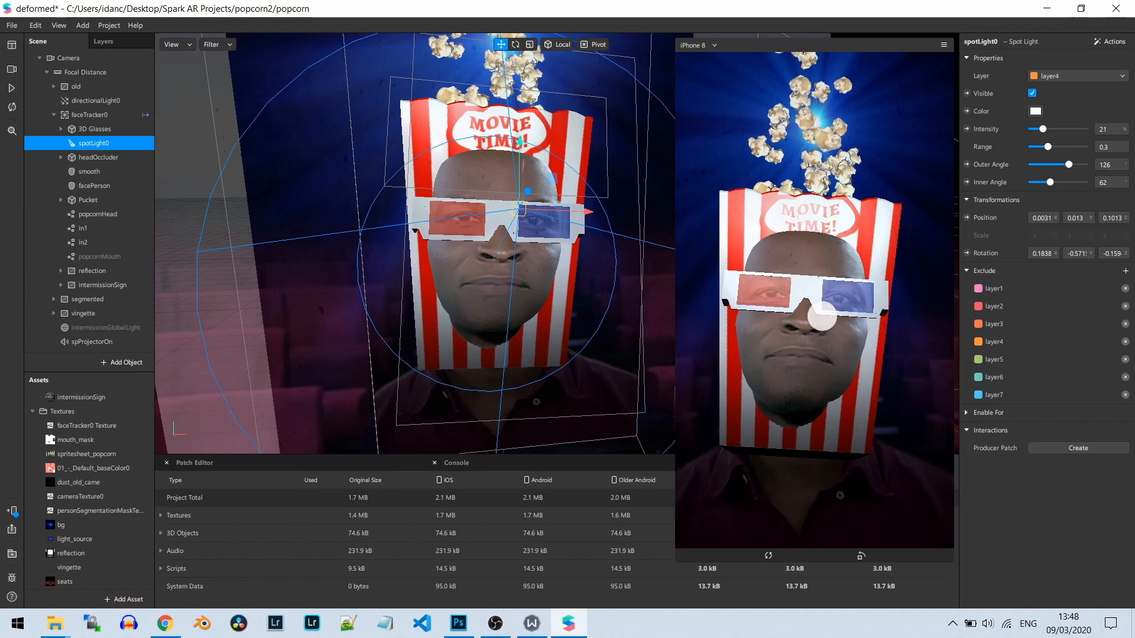
click(10, 89)
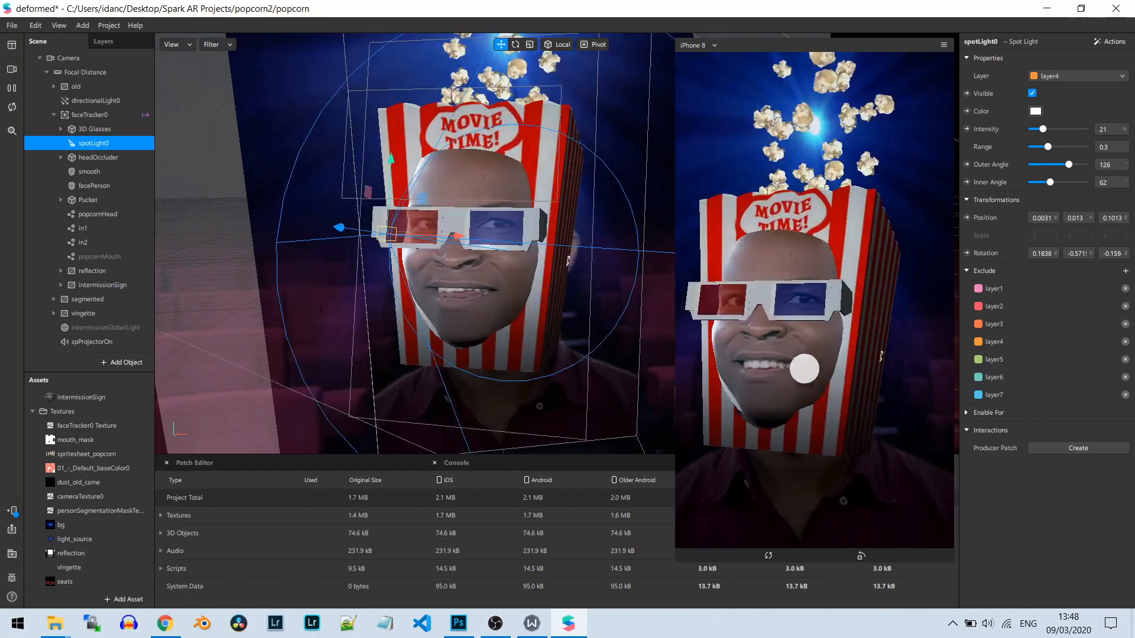
click(10, 92)
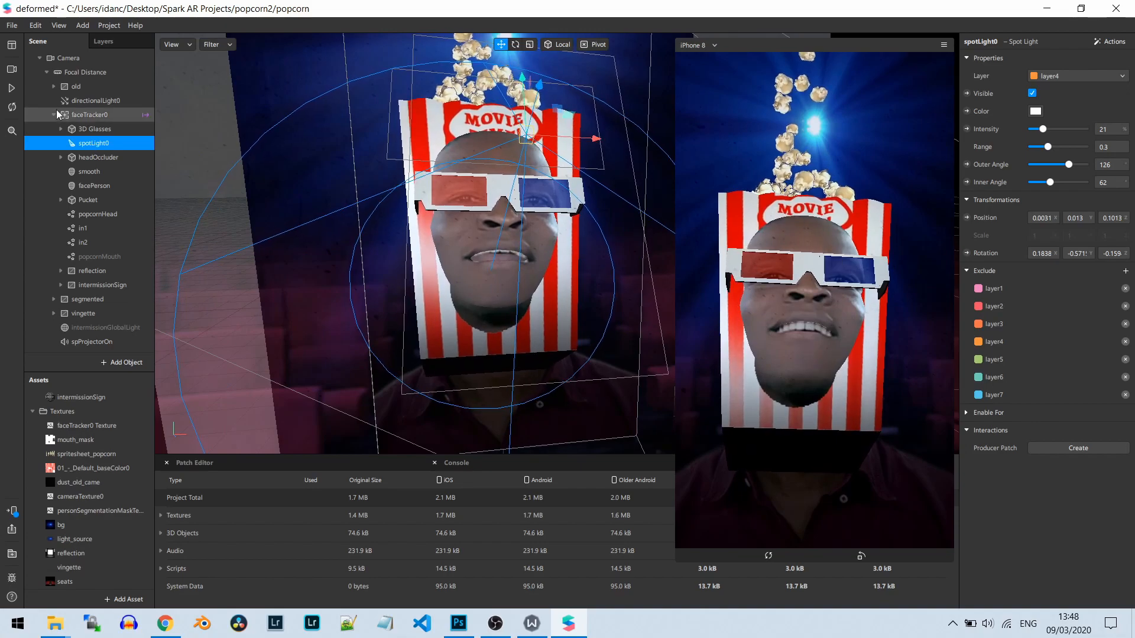
Play the preview and pause it while the bucket and glasses are dimmed to compare the dark and bright lighting.
click(10, 90)
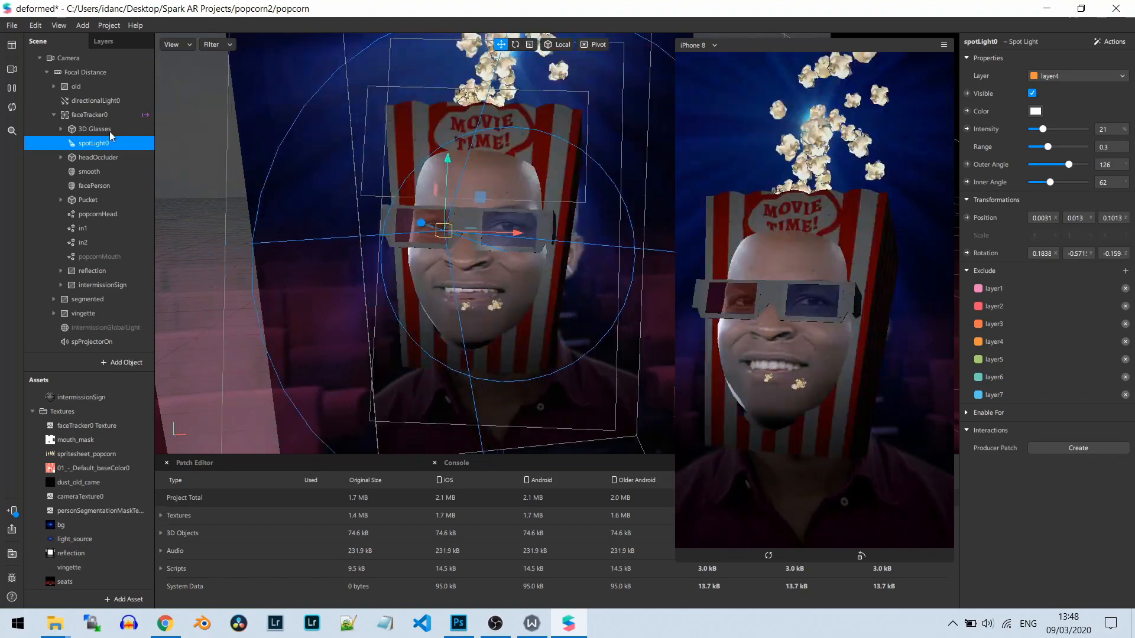
click(11, 89)
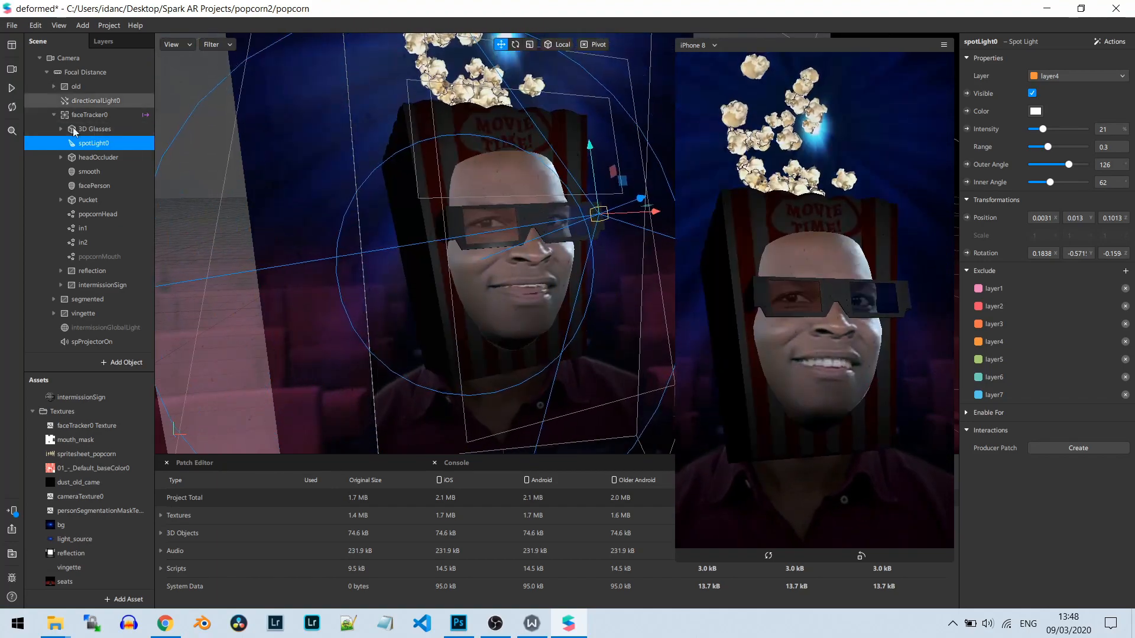
click(11, 90)
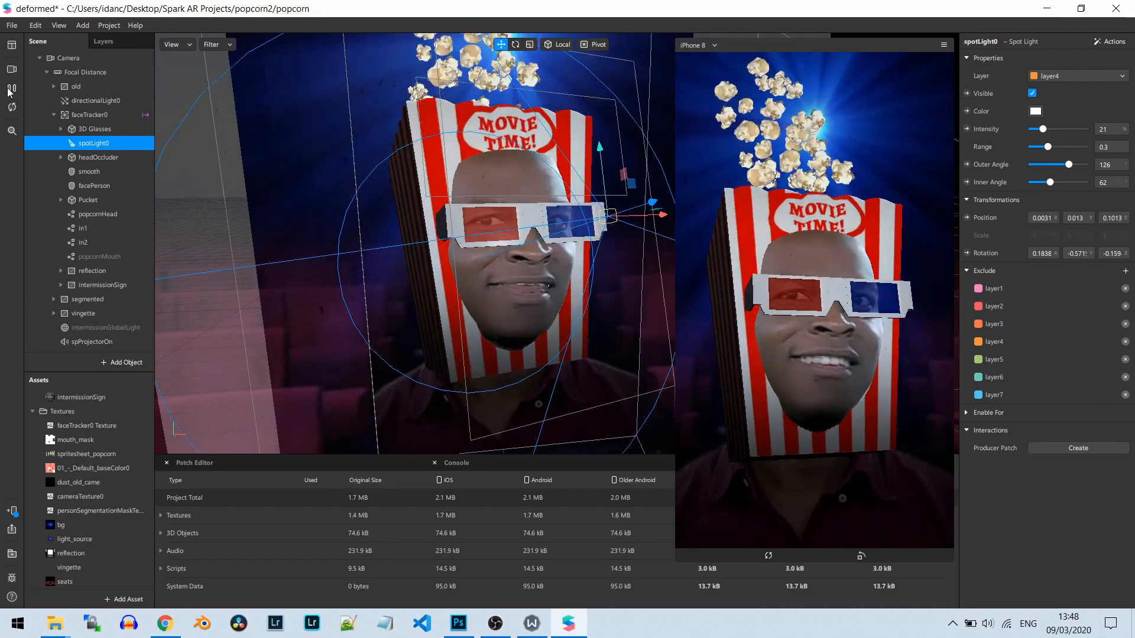
Pause the preview at a lowered-head pose and look through the scene hierarchy with spotLight0 selected.
click(10, 89)
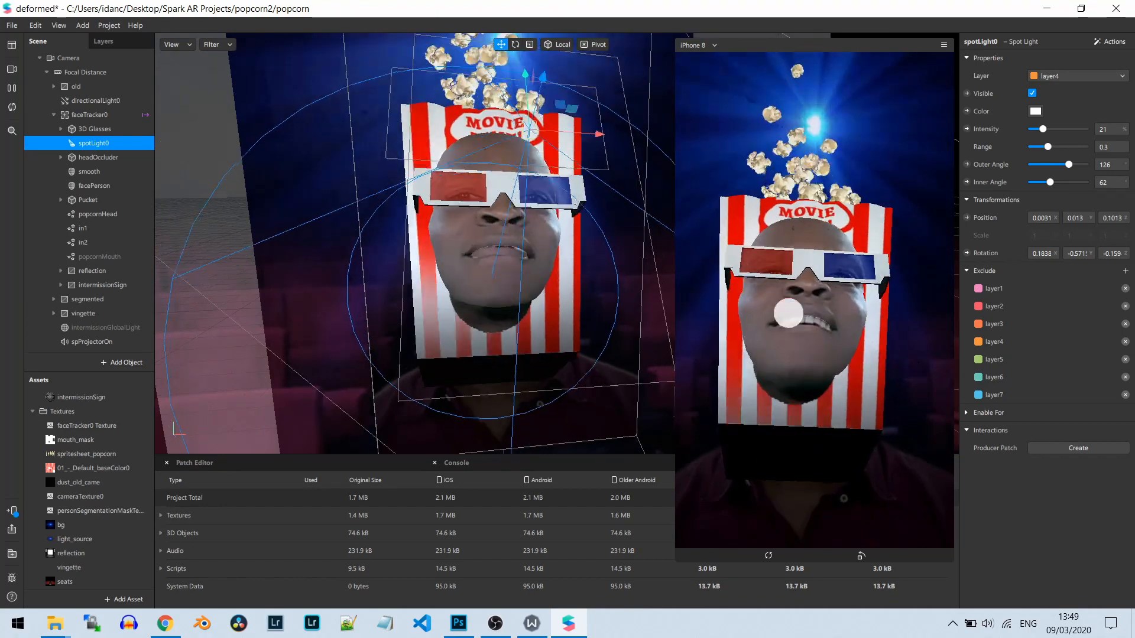
click(7, 89)
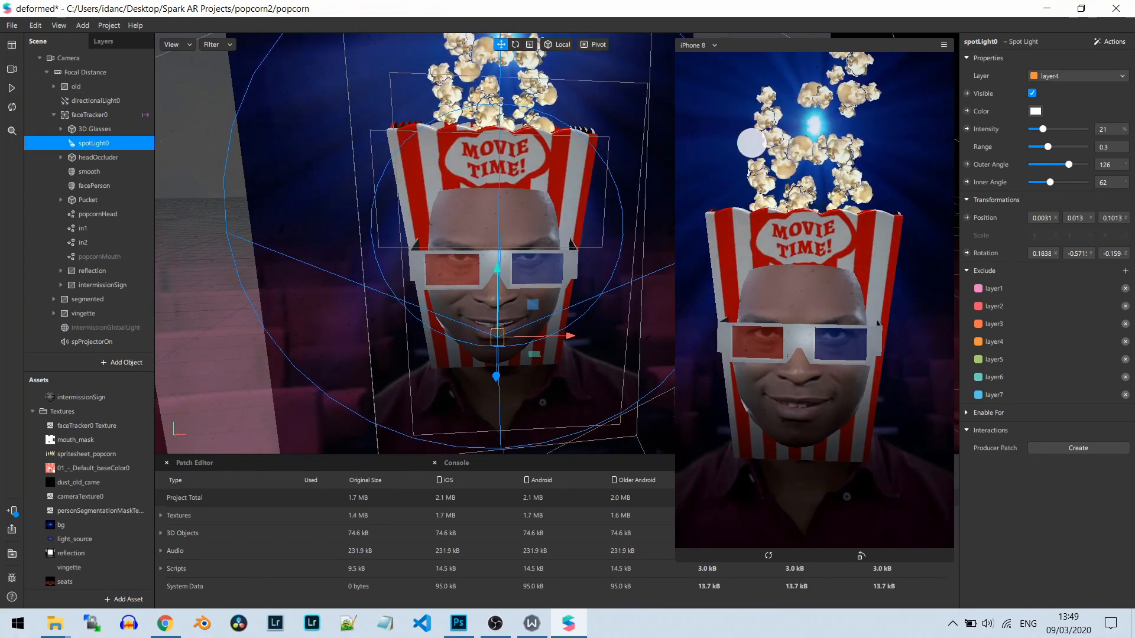
scroll(74, 296, down, 2)
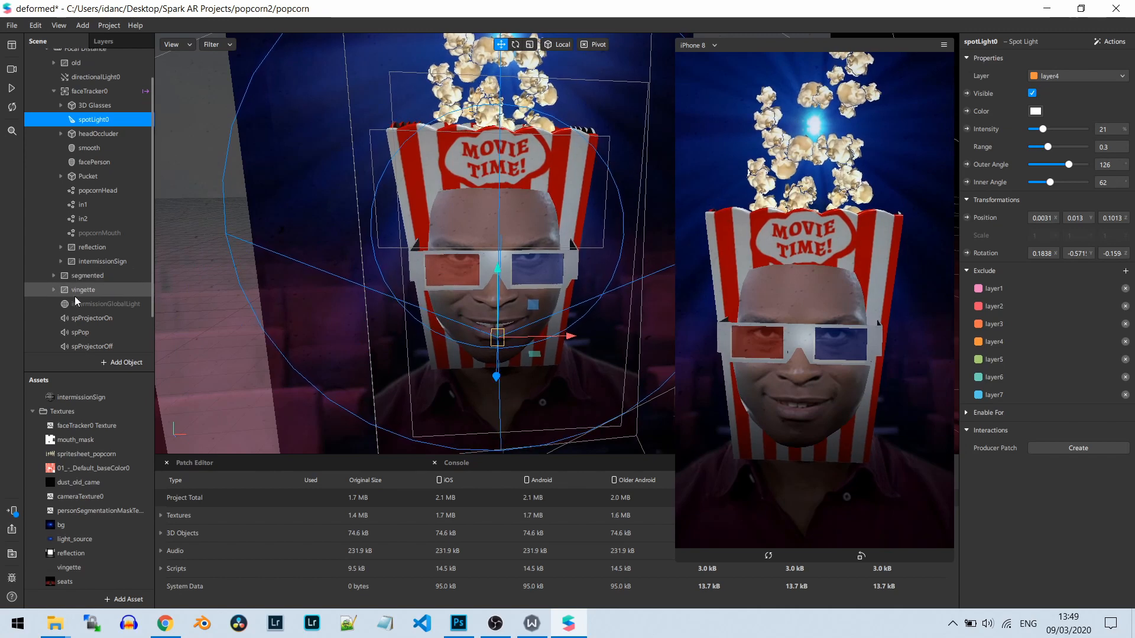
scroll(76, 295, up, 3)
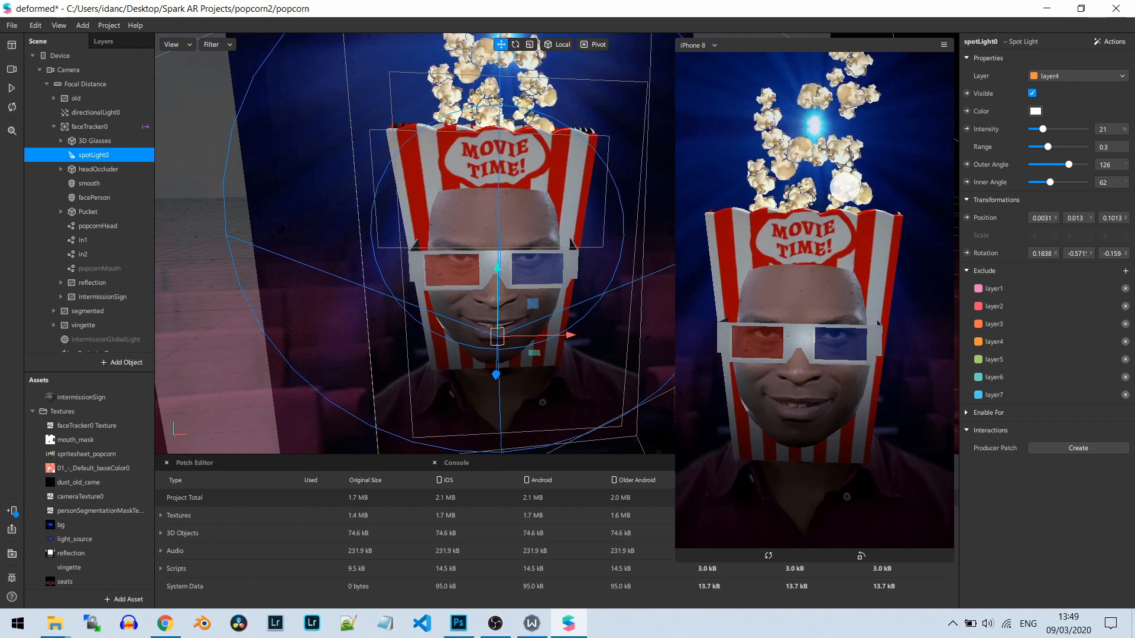
Play the preview, pausing at a tilted-head pose, with popcorn at the open mouth, and at a front-facing smile.
click(13, 89)
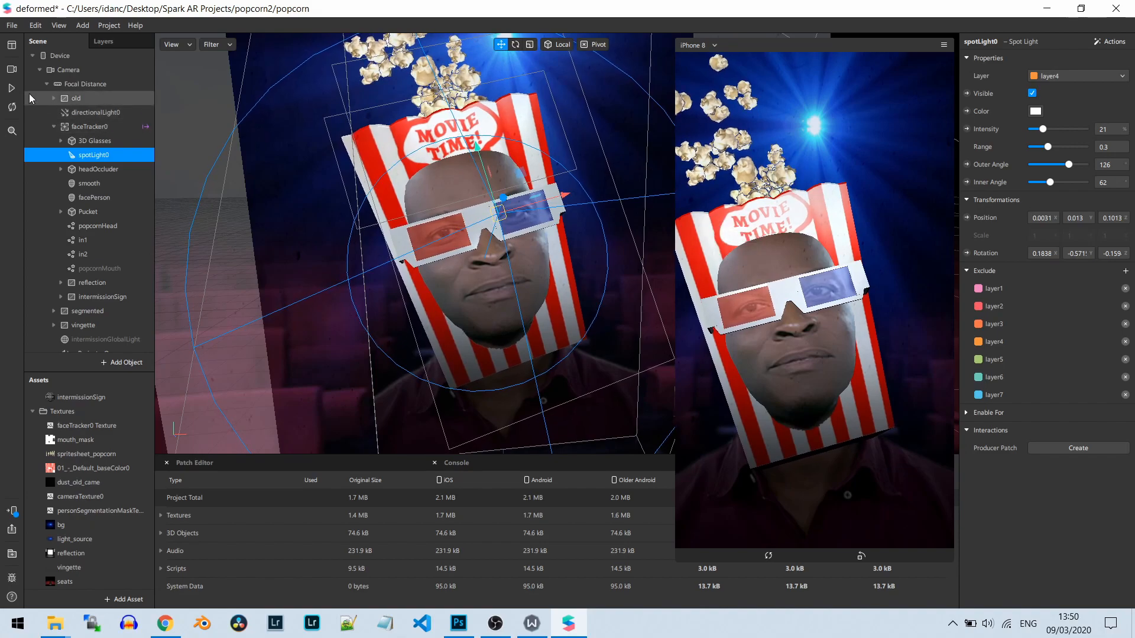
click(12, 87)
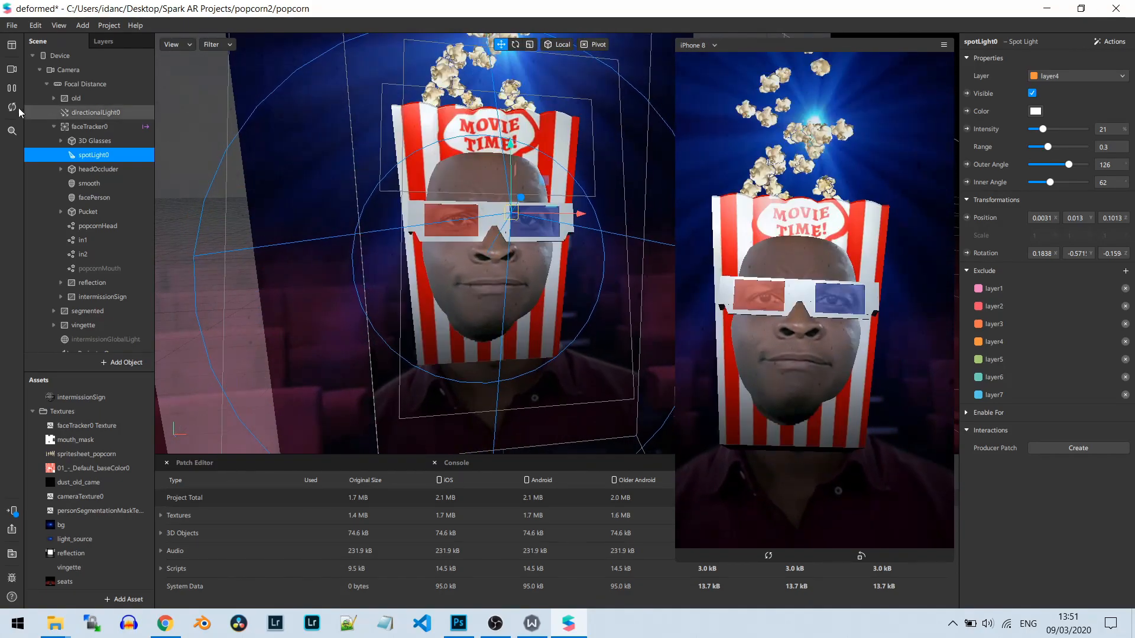
click(11, 90)
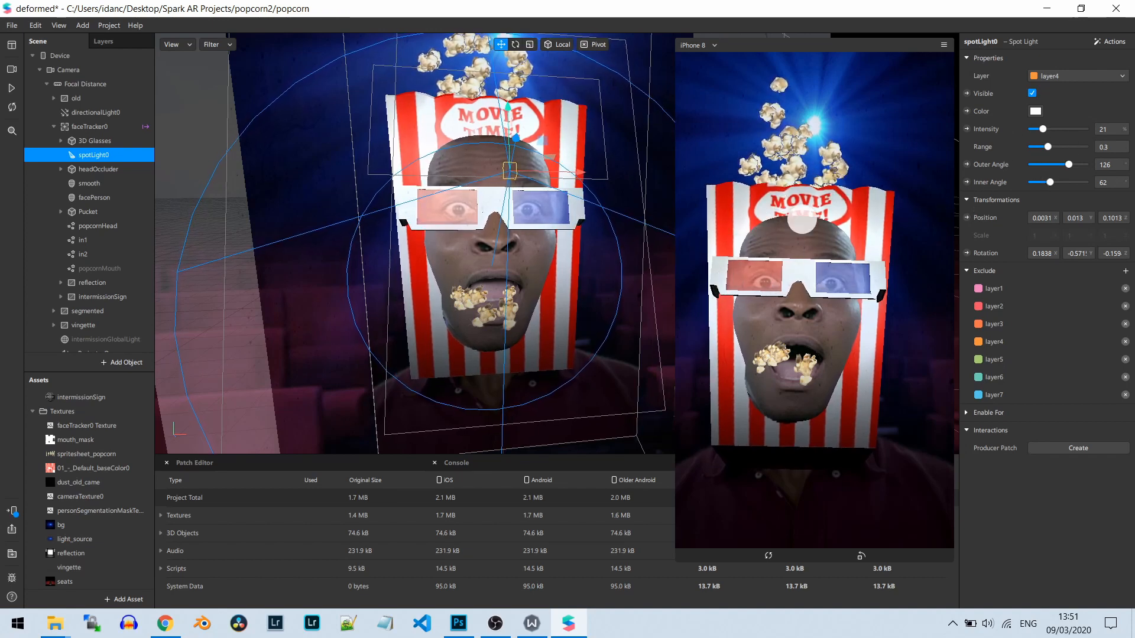
click(12, 89)
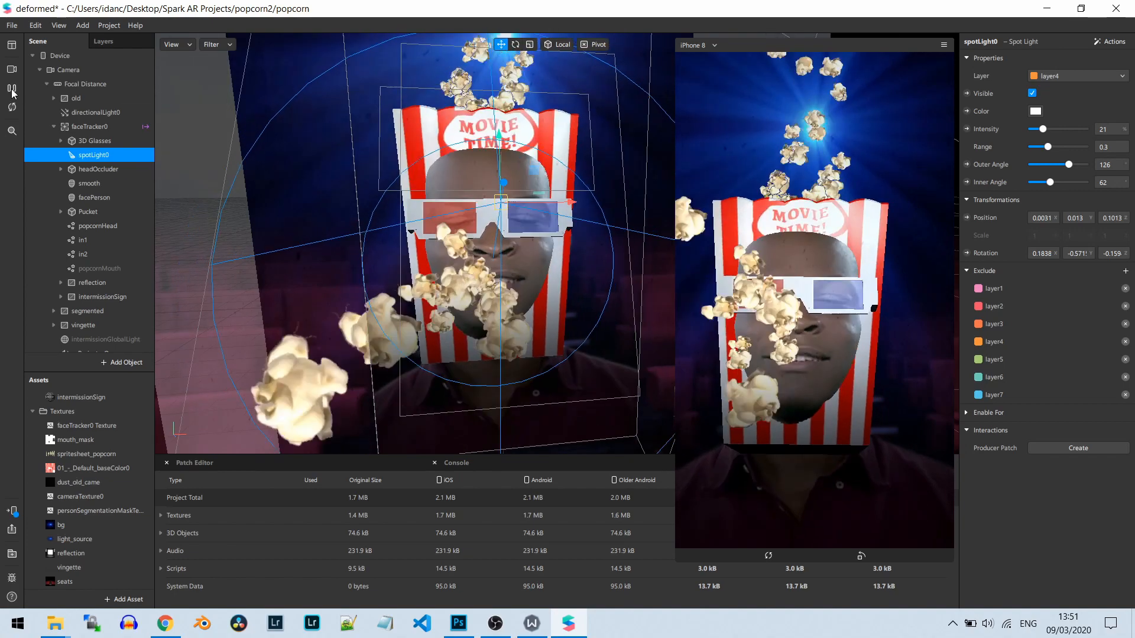
click(12, 89)
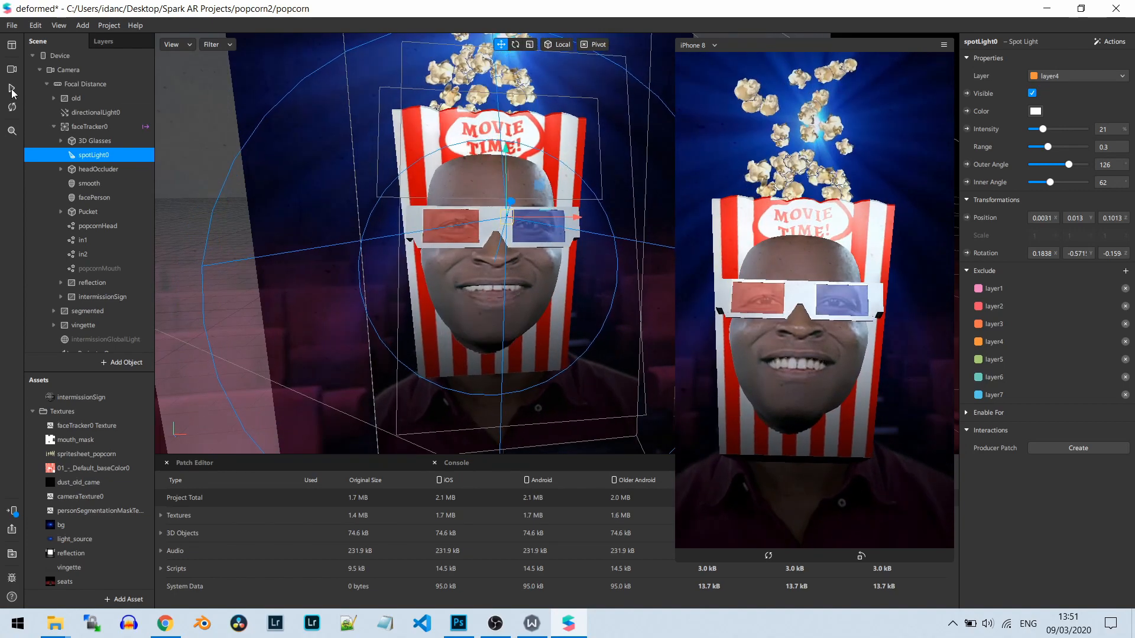
Show the patch graph in an enlarged Patch Editor and open script.js's properties to review its script variables.
click(356, 468)
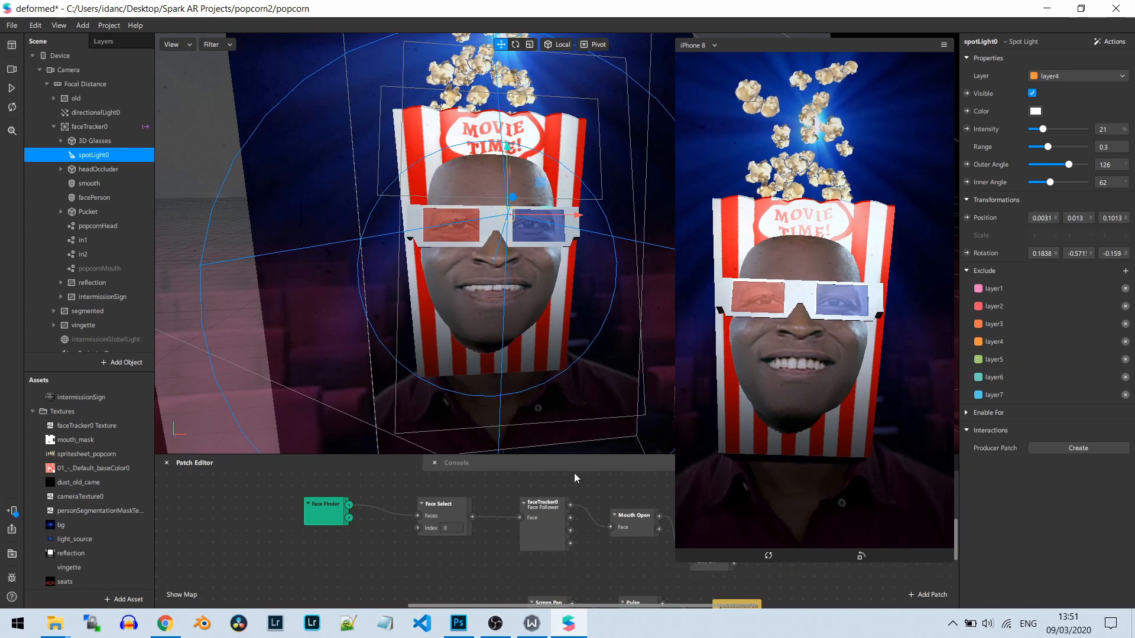
drag(690, 562, 656, 395)
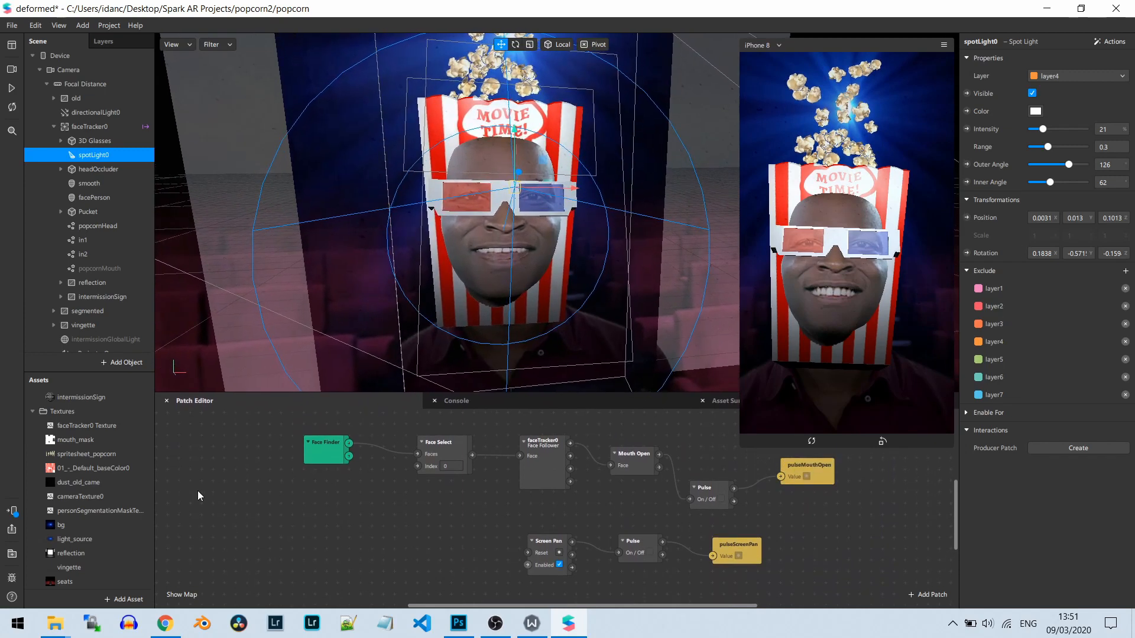
scroll(97, 509, down, 3)
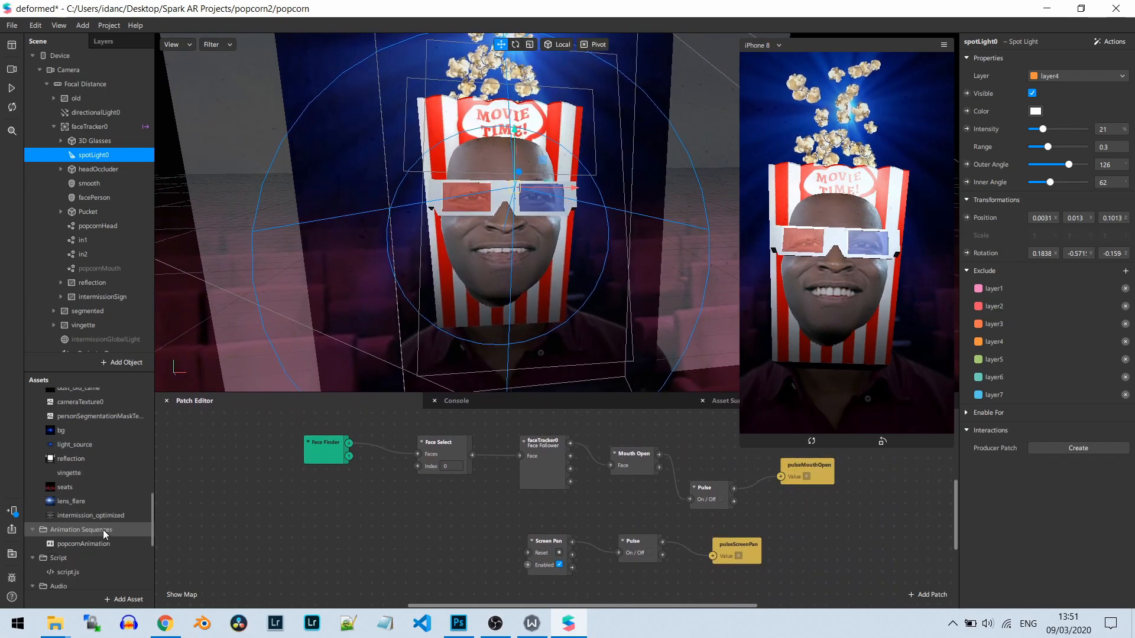
click(91, 573)
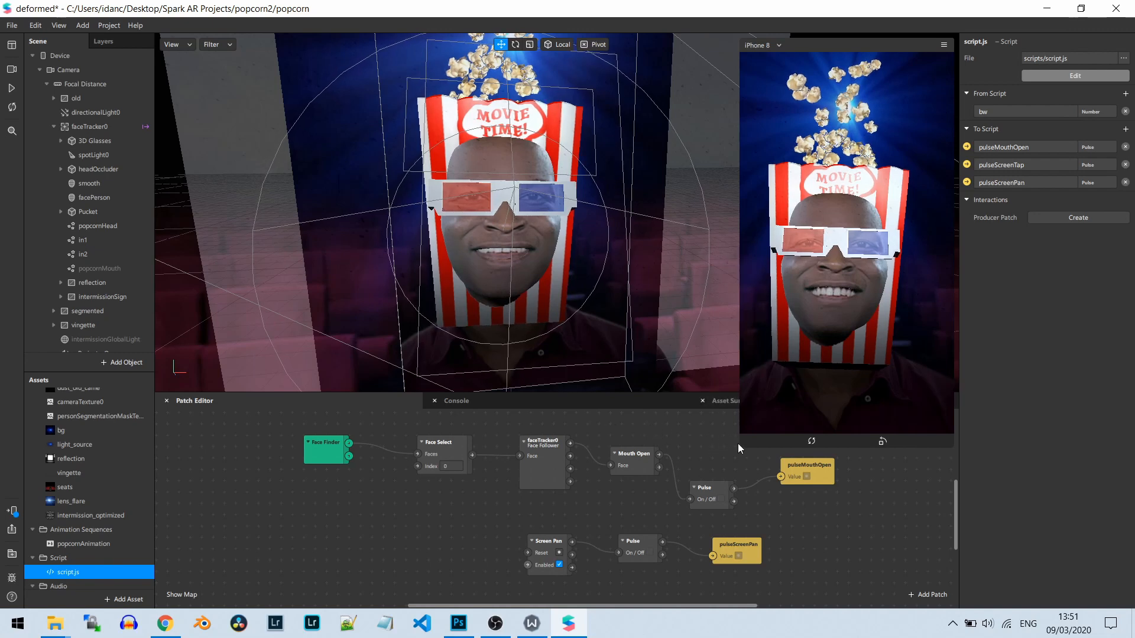
Enlarge the simulator preview and play it briefly, pausing at a slightly turned smiling pose.
drag(744, 445, 702, 516)
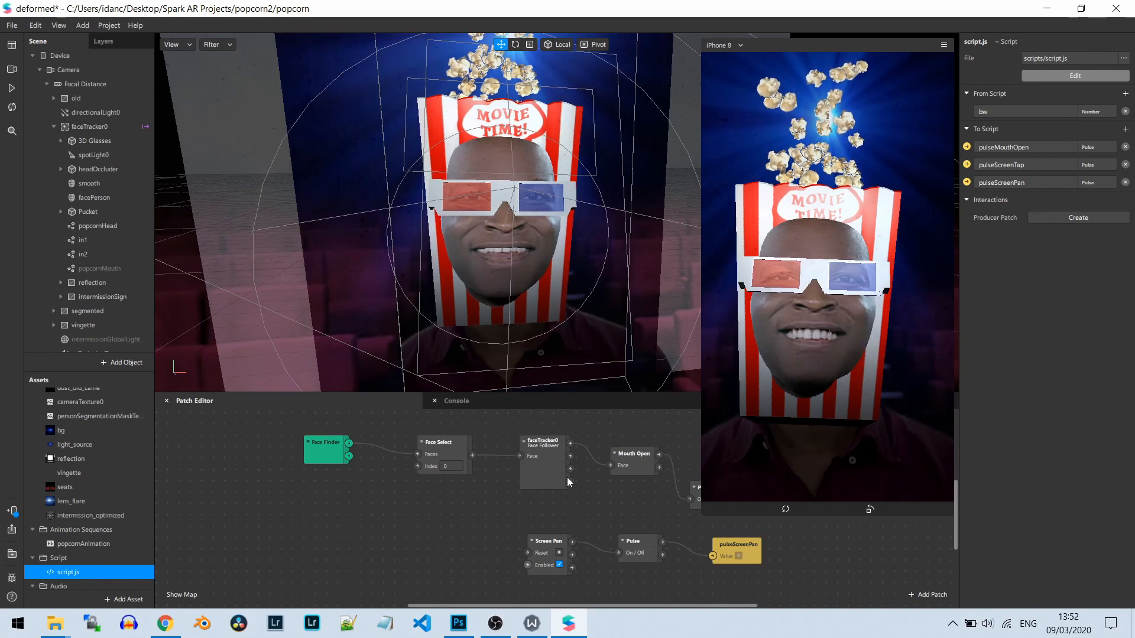
click(11, 88)
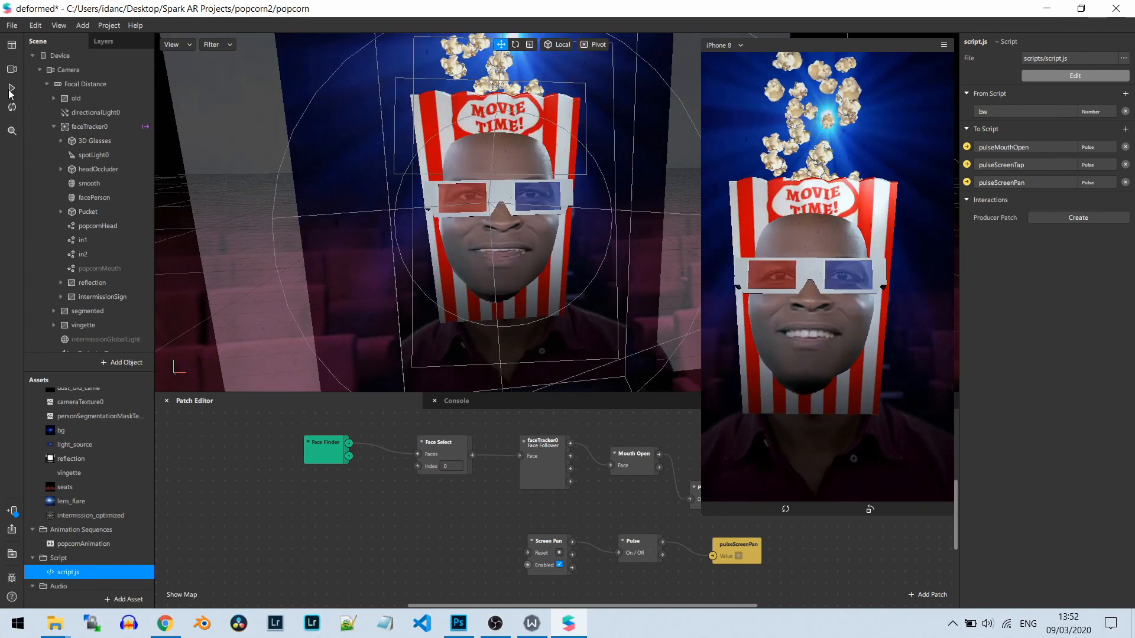
click(10, 90)
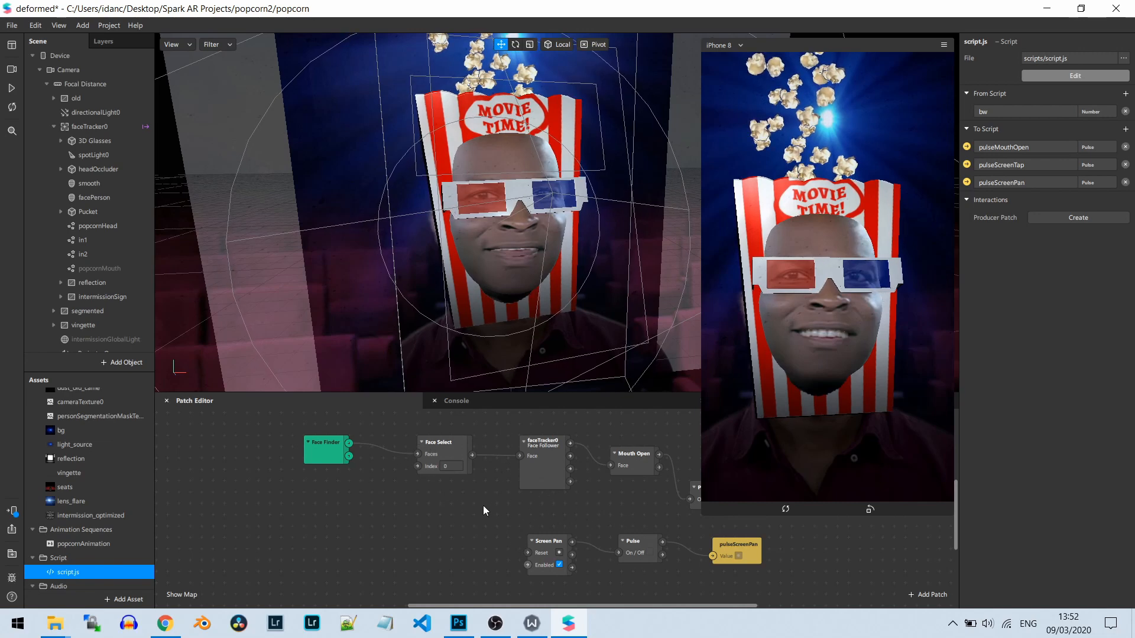
Examine the mouth-open and screen-pan pulse patches in the graph, making the Patch Editor slightly taller.
scroll(532, 476, down, 2)
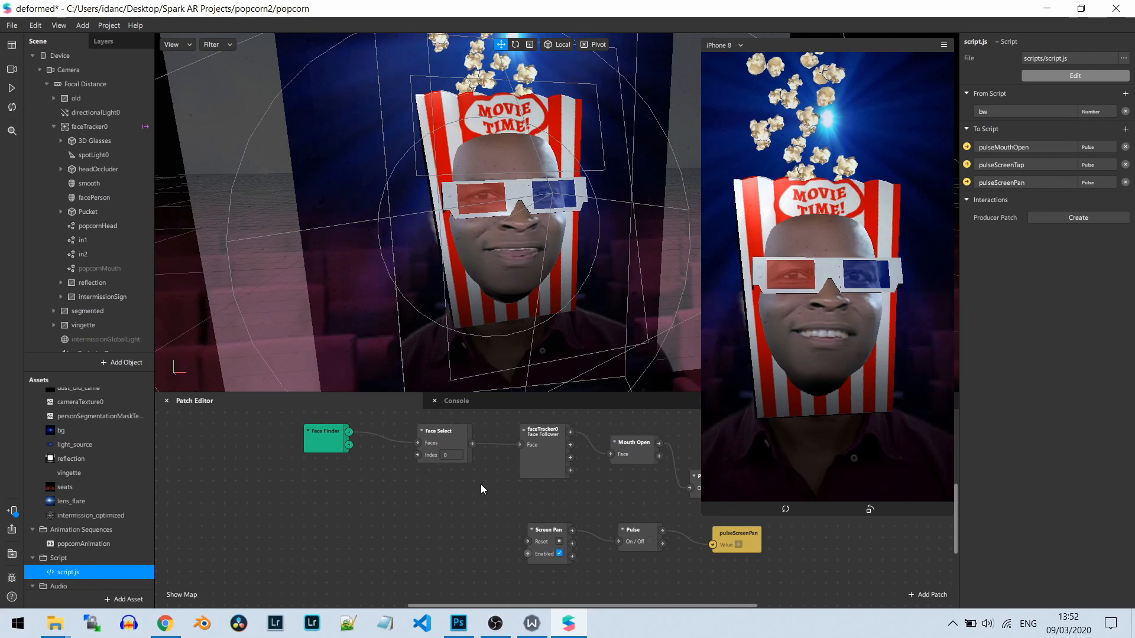
scroll(480, 484, up, 2)
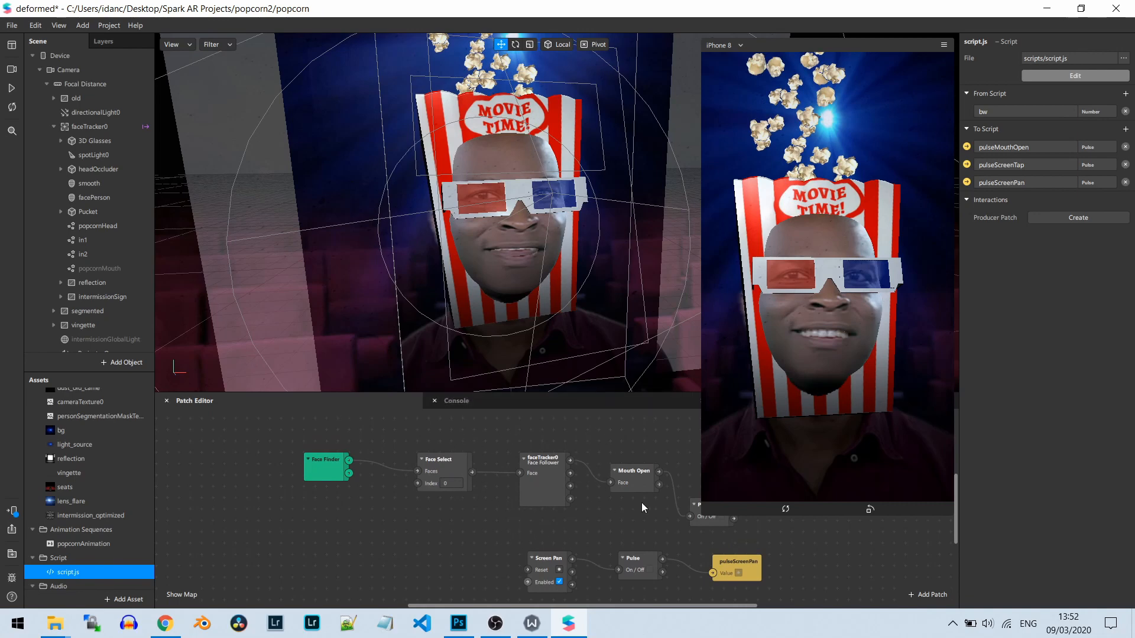
click(694, 479)
drag(571, 393, 570, 368)
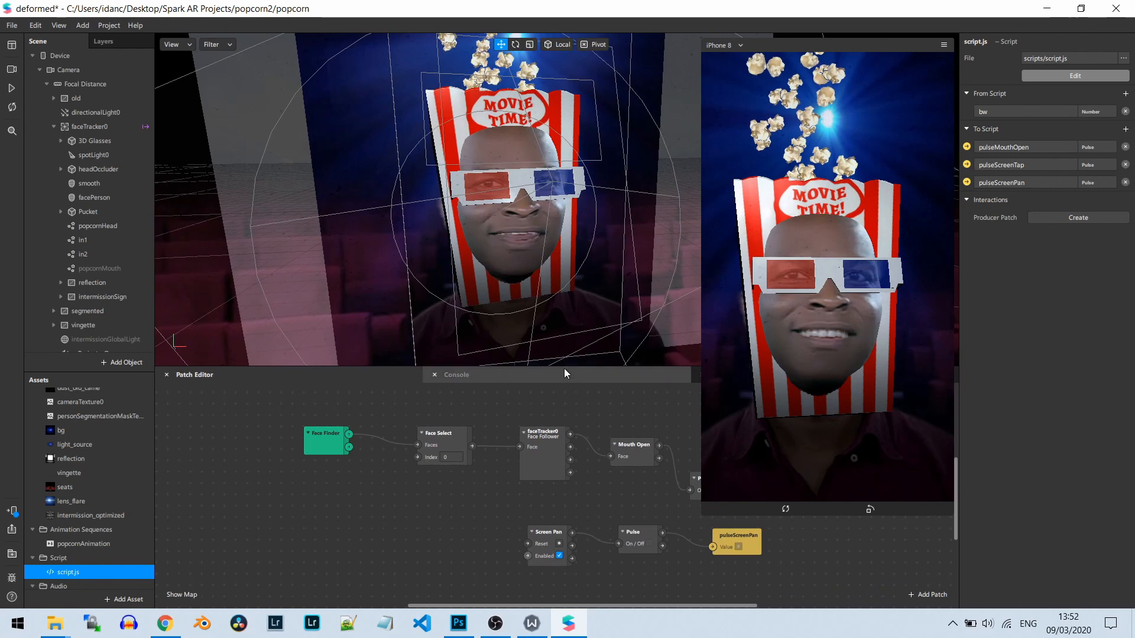
drag(563, 373, 564, 390)
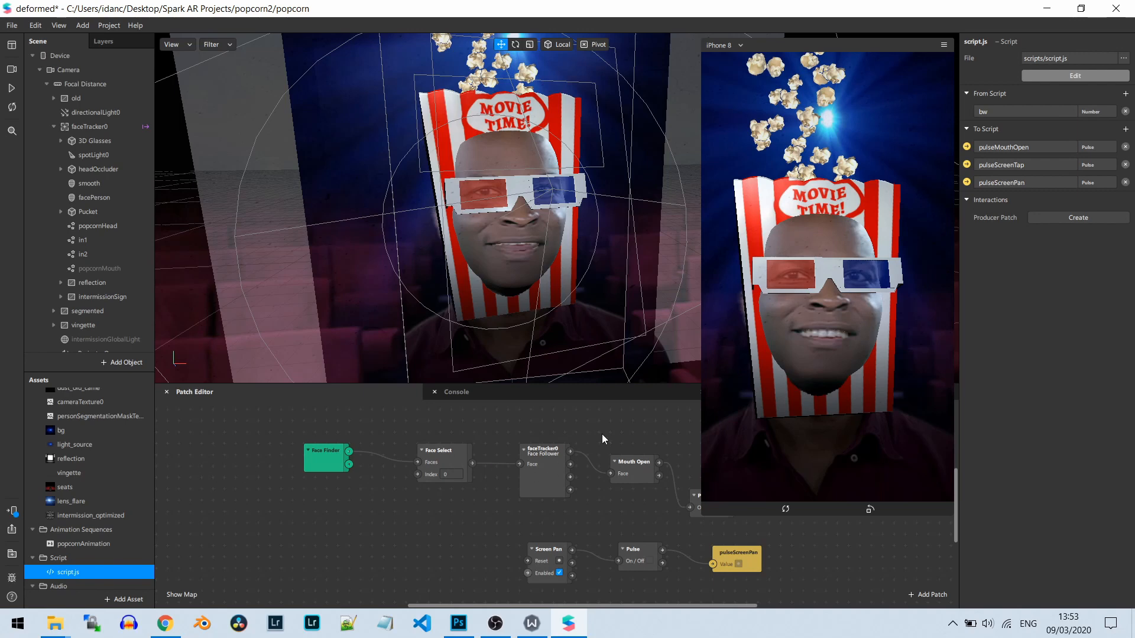
click(693, 446)
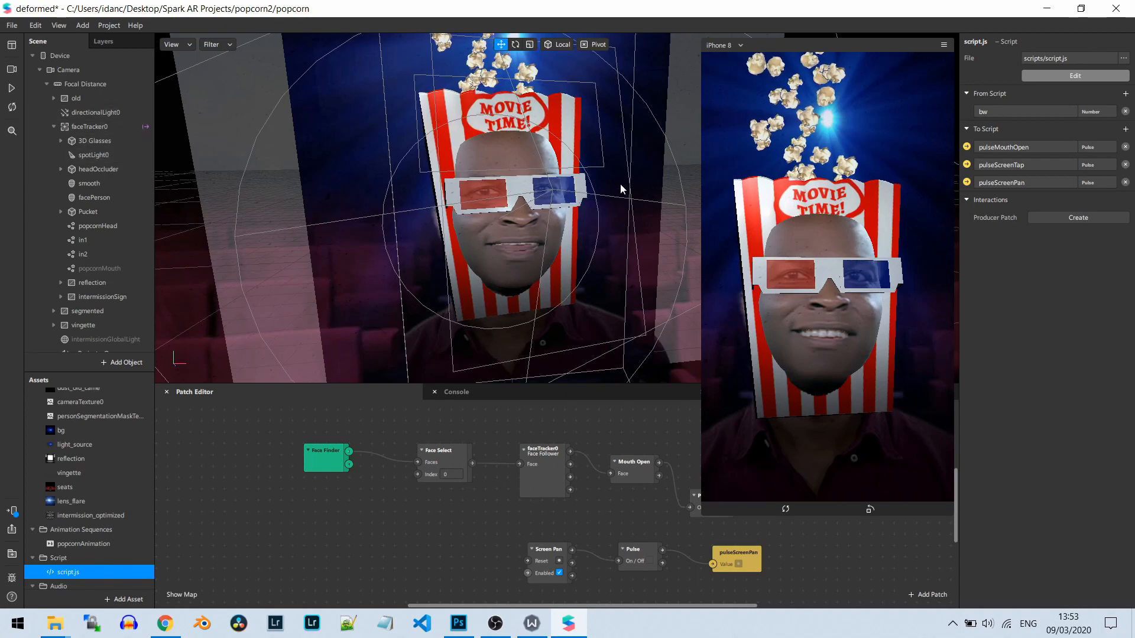
Play the preview, pause it at a front-facing closed-mouth pose, and view the bucket within its surrounding 3D scene.
click(13, 89)
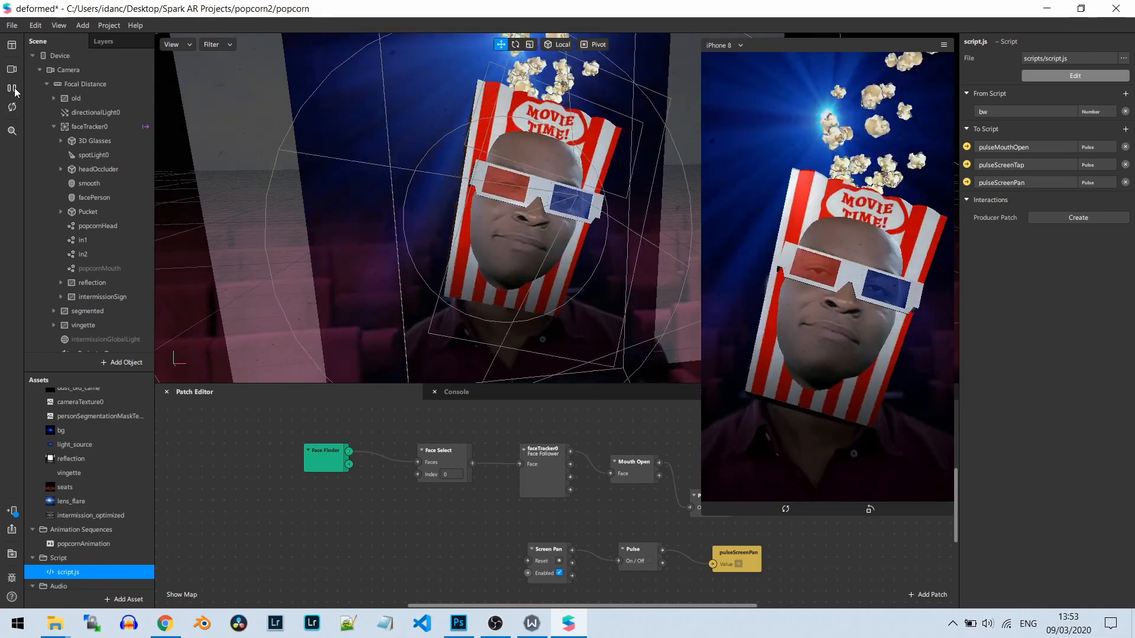
click(13, 88)
scroll(591, 243, down, 1)
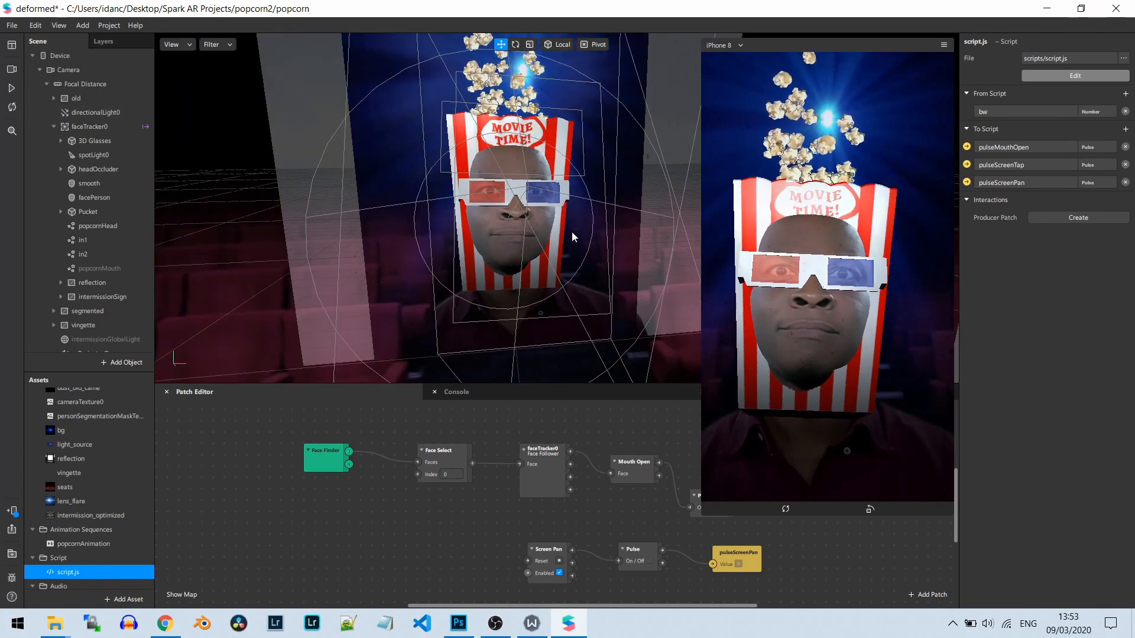
scroll(569, 233, up, 2)
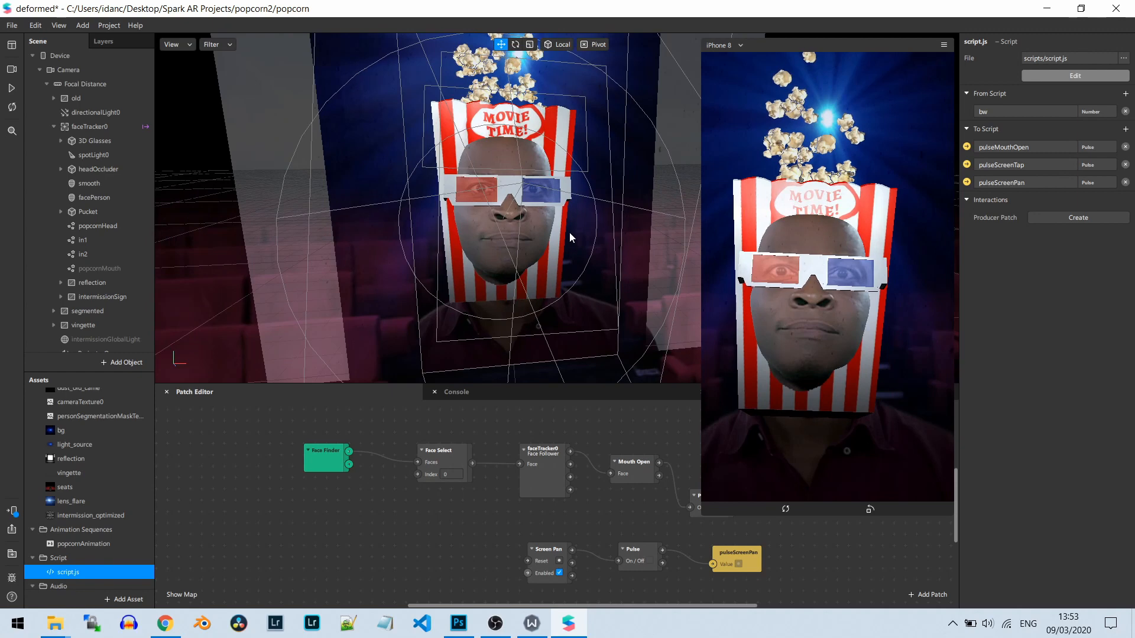
scroll(570, 233, down, 3)
scroll(570, 233, up, 1)
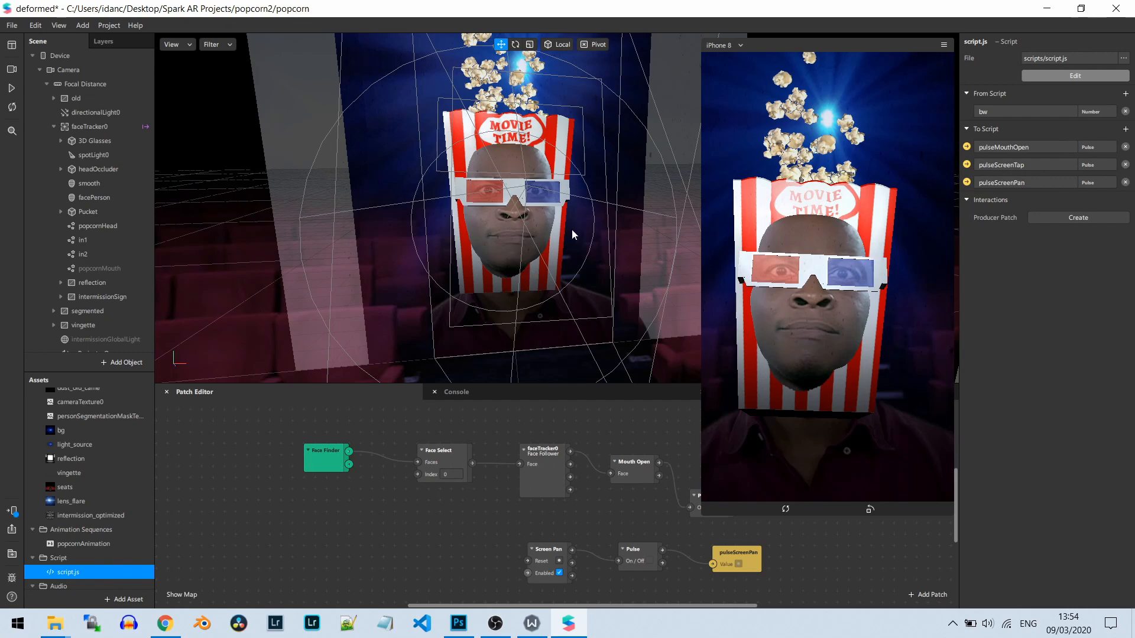
Examine the bucket, glasses, popcorn and background planes in the 3D scene from side and front angles.
right_drag(598, 246, 506, 257)
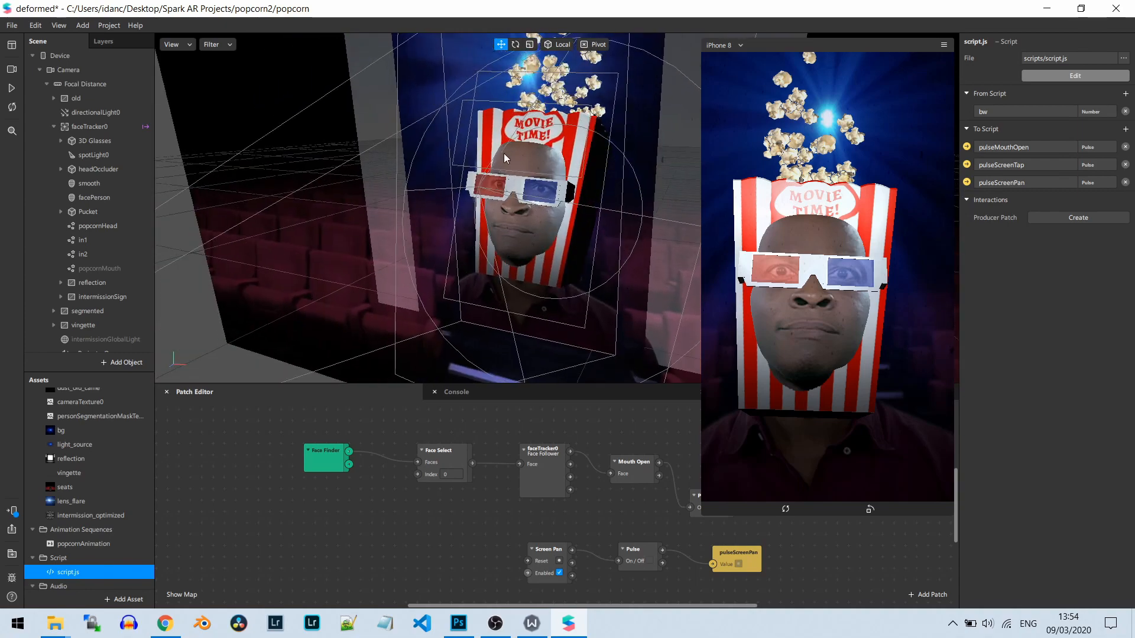
mouse_move(405, 197)
right_down()
mouse_move(434, 194)
mouse_move(391, 194)
right_up()
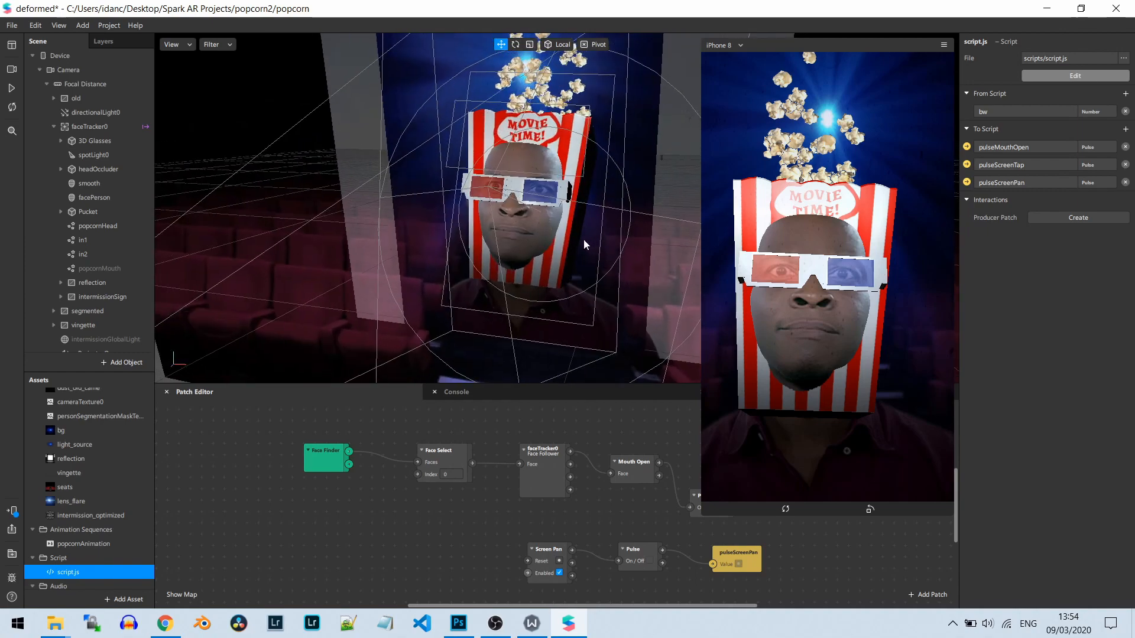
right_drag(583, 239, 568, 242)
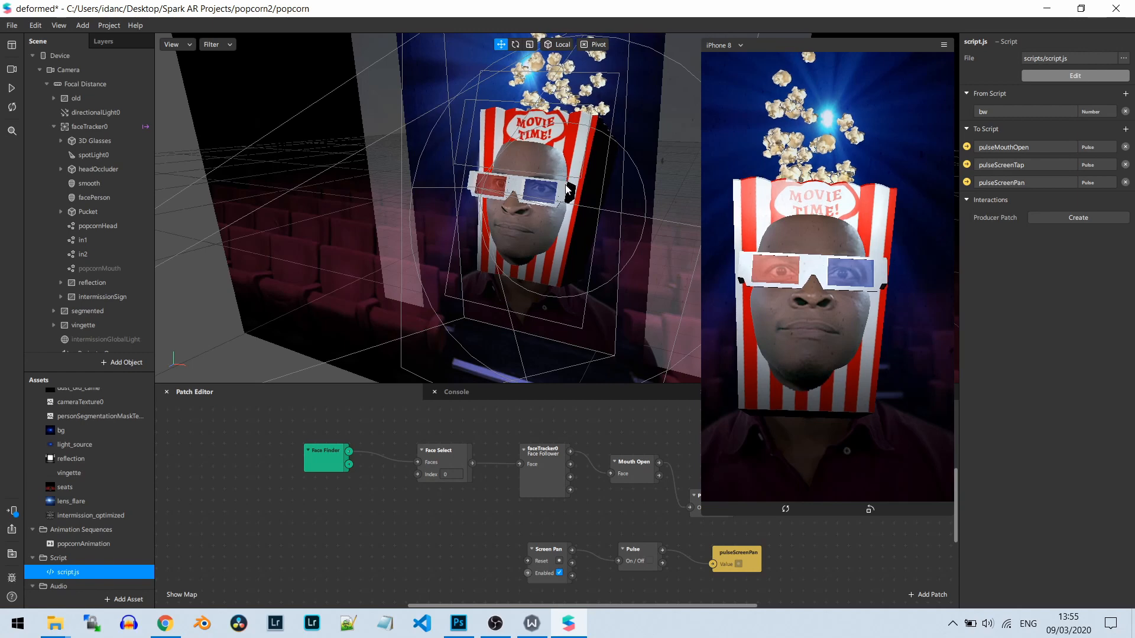
scroll(565, 185, down, 1)
scroll(566, 188, up, 2)
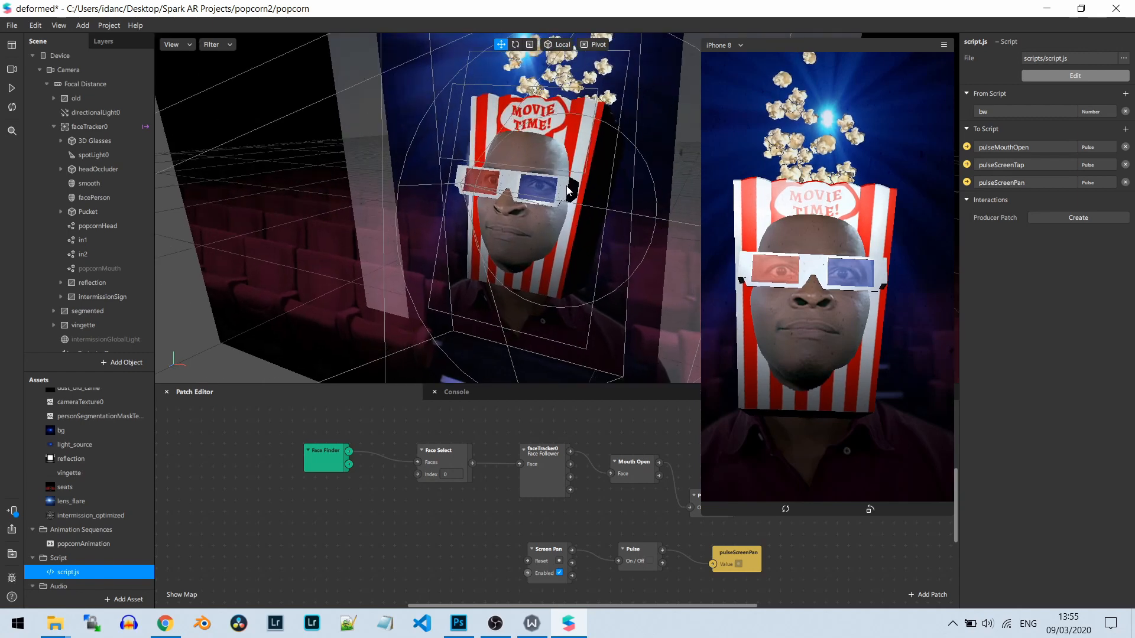
scroll(566, 189, up, 1)
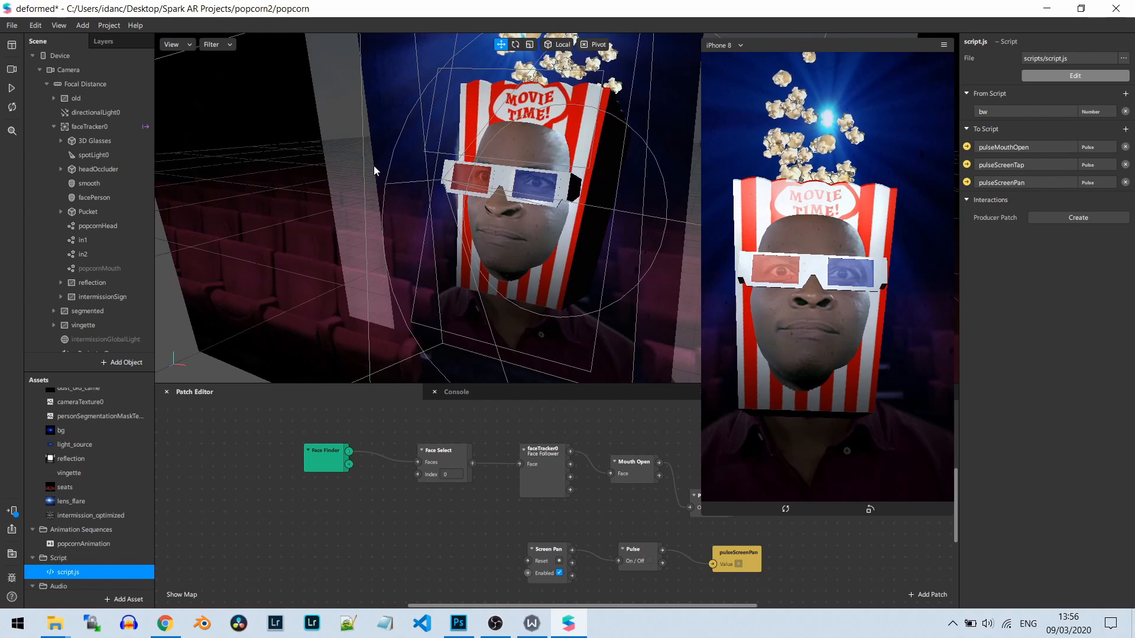
alt+drag(373, 165, 448, 169)
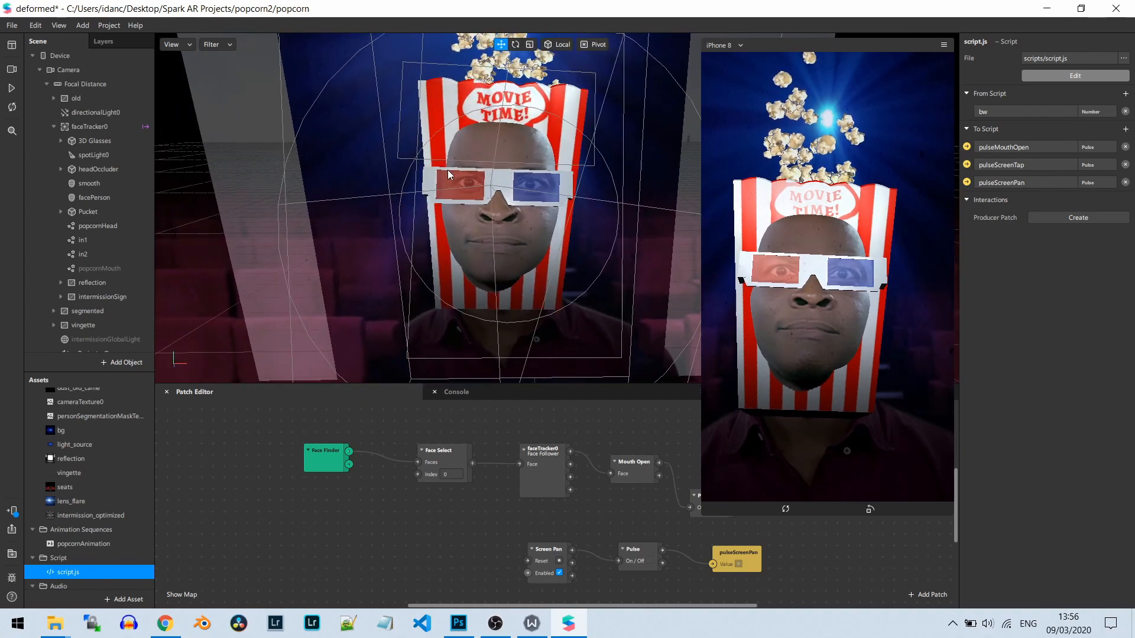
alt+drag(596, 198, 551, 236)
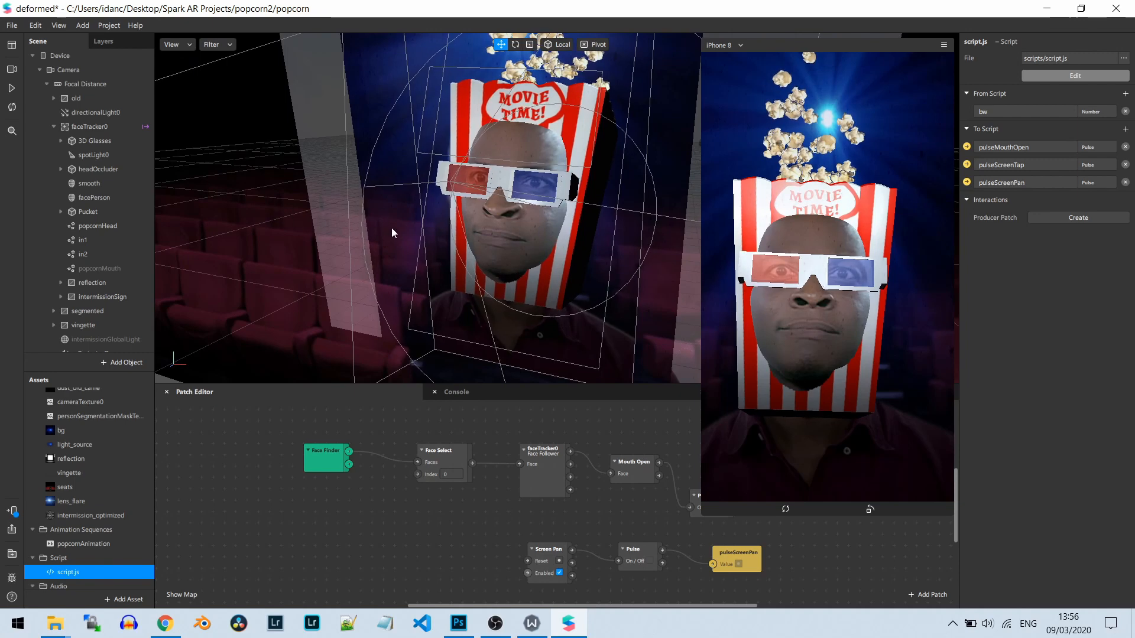
scroll(467, 216, down, 1)
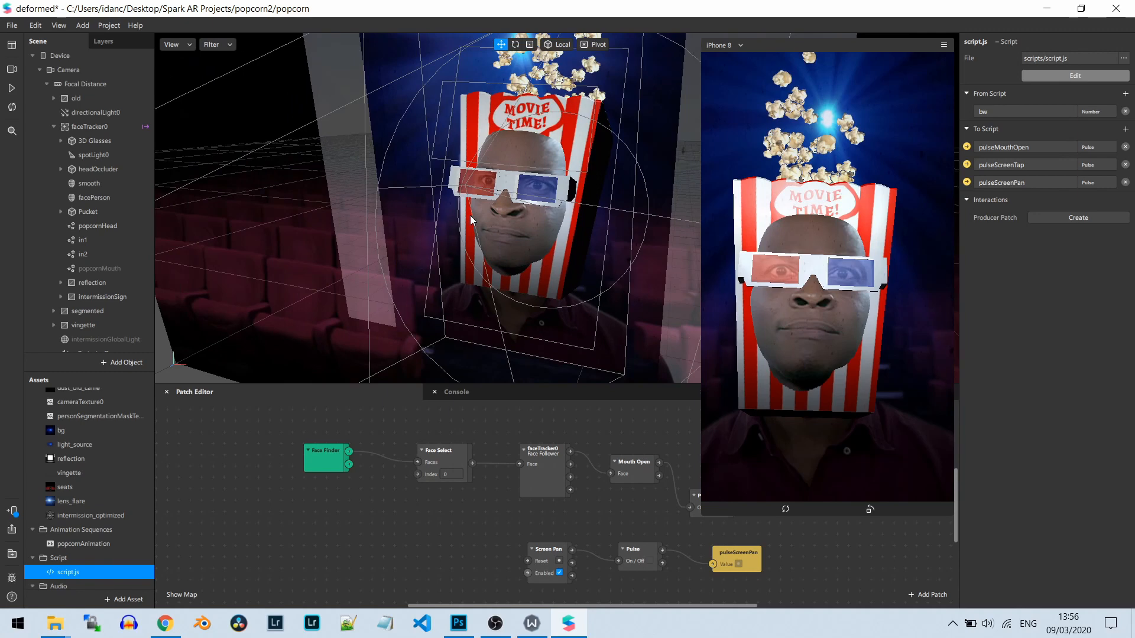
scroll(471, 217, up, 1)
scroll(471, 222, down, 1)
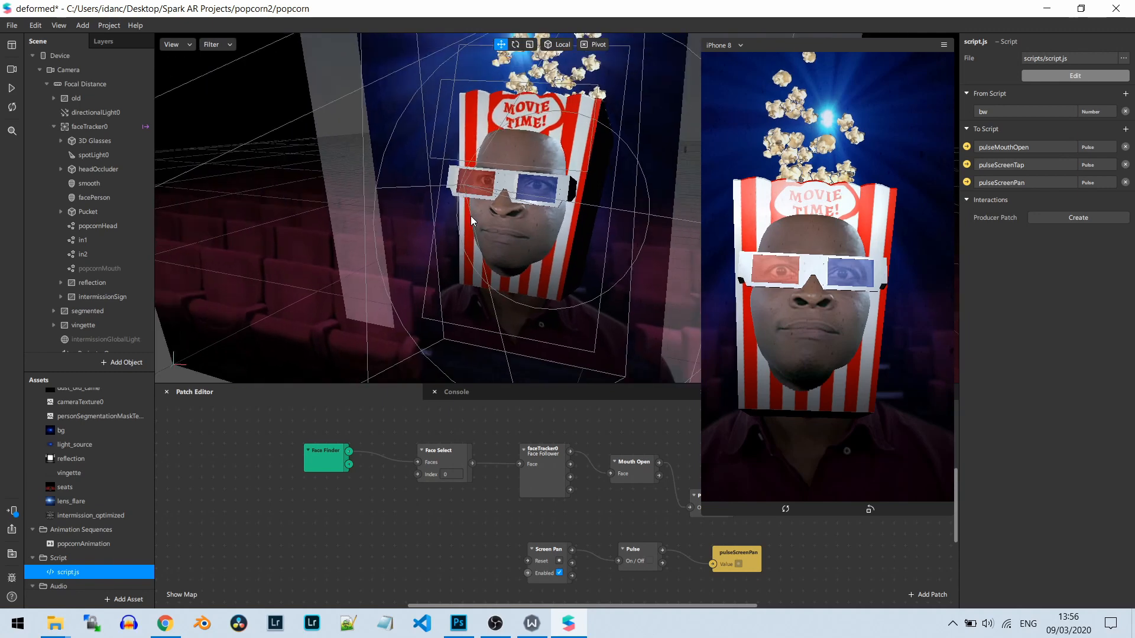
scroll(471, 221, up, 1)
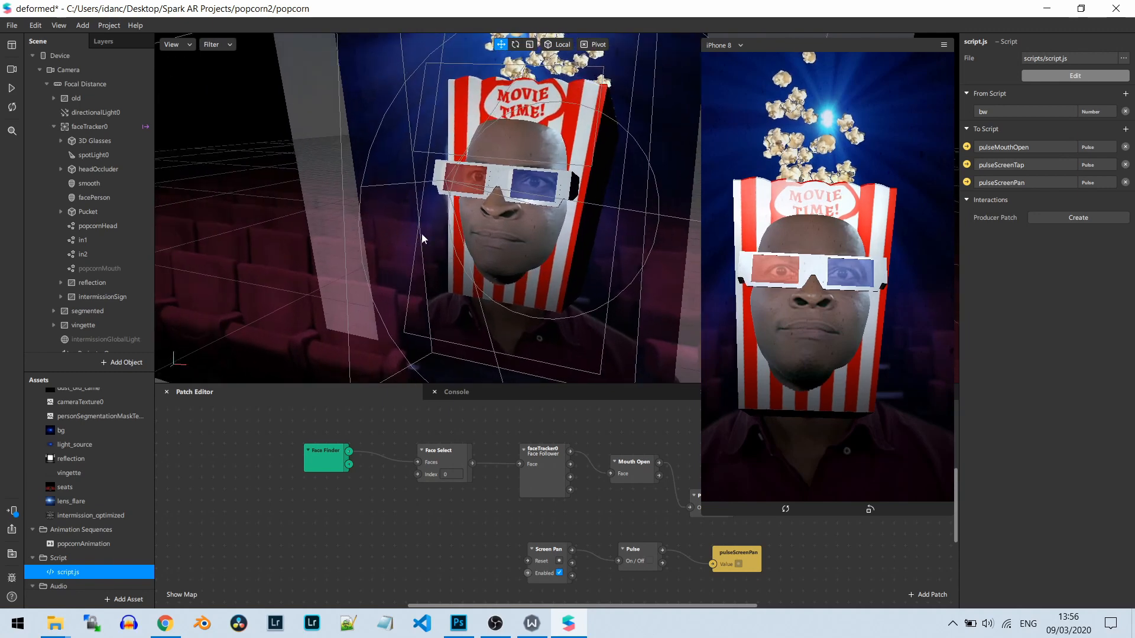
right_drag(420, 233, 445, 229)
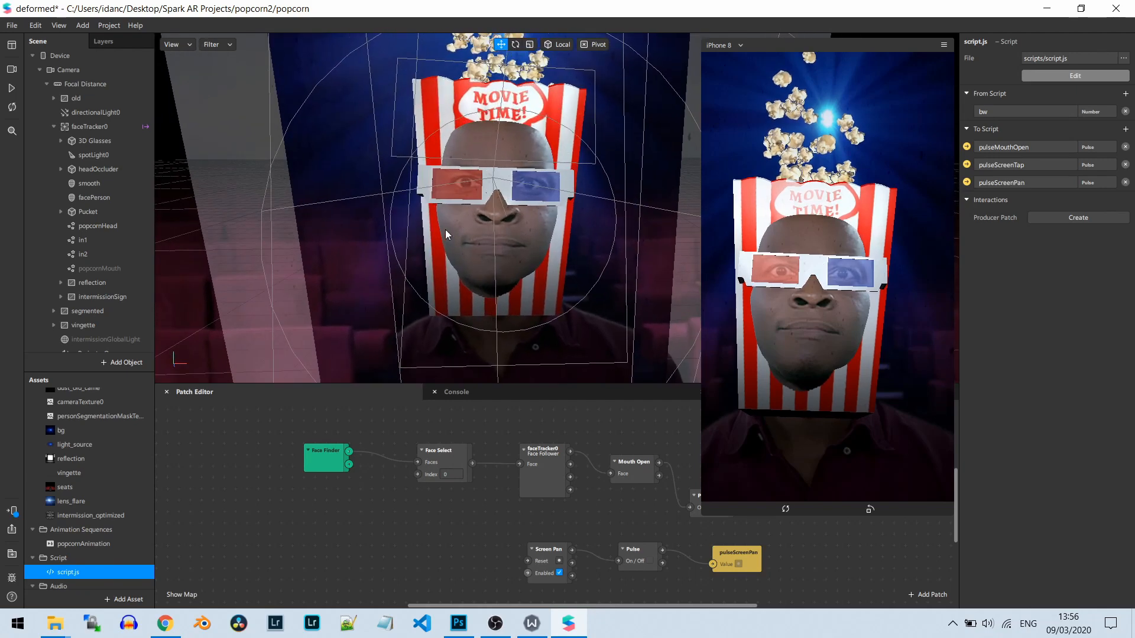